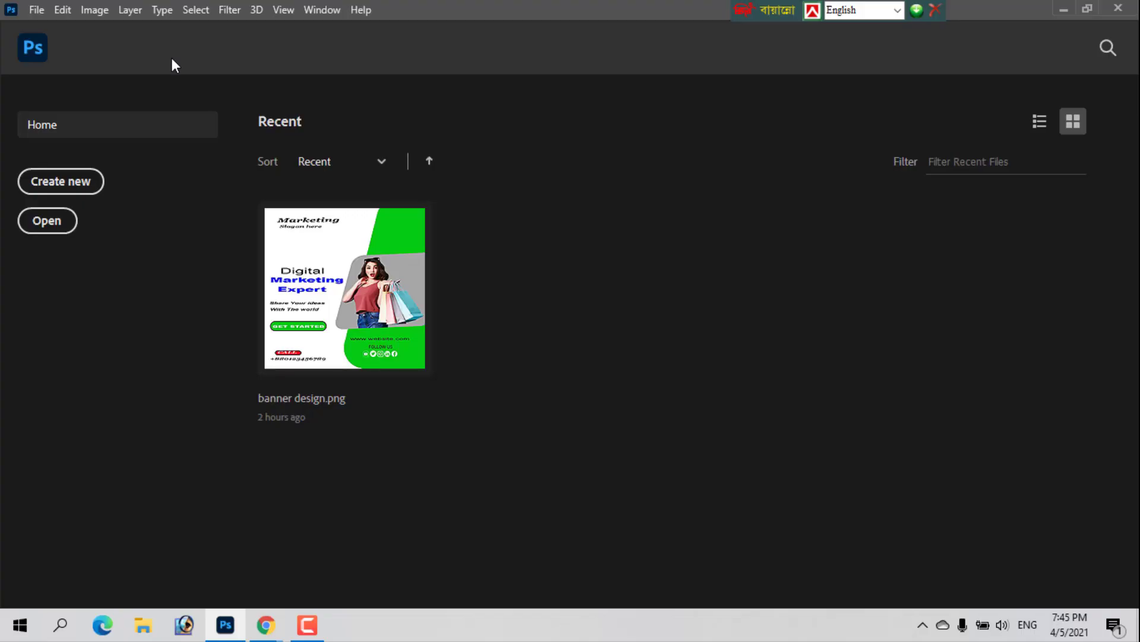
- Start a new document with width 2500 px, height 3264 px and 300 ppi resolution
{"action": "left_click", "coordinate": [62, 182]}
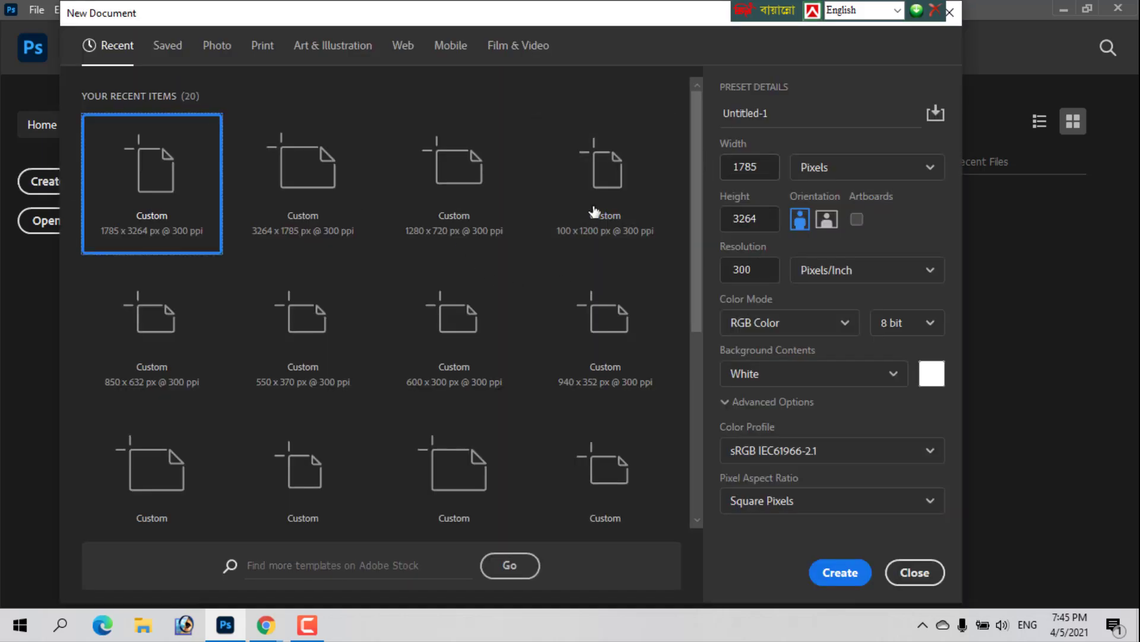
{"action": "left_click_drag", "start_coordinate": [763, 162], "coordinate": [741, 160]}
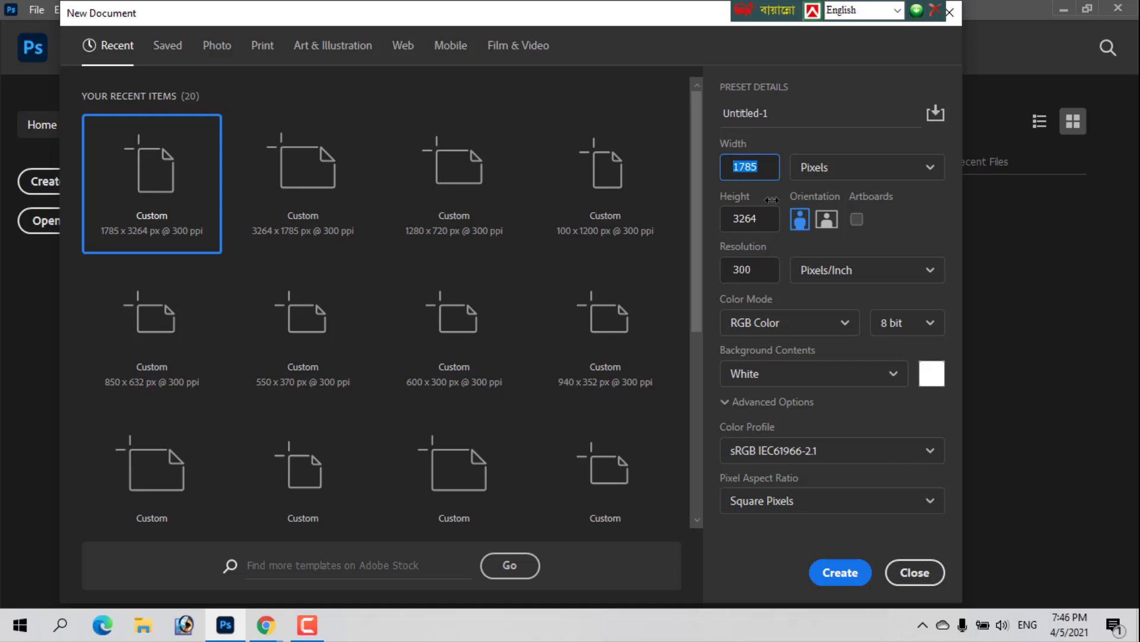
{"action": "key", "text": "BackSpace"}
{"action": "type", "text": "00"}
{"action": "left_click", "coordinate": [850, 573]}
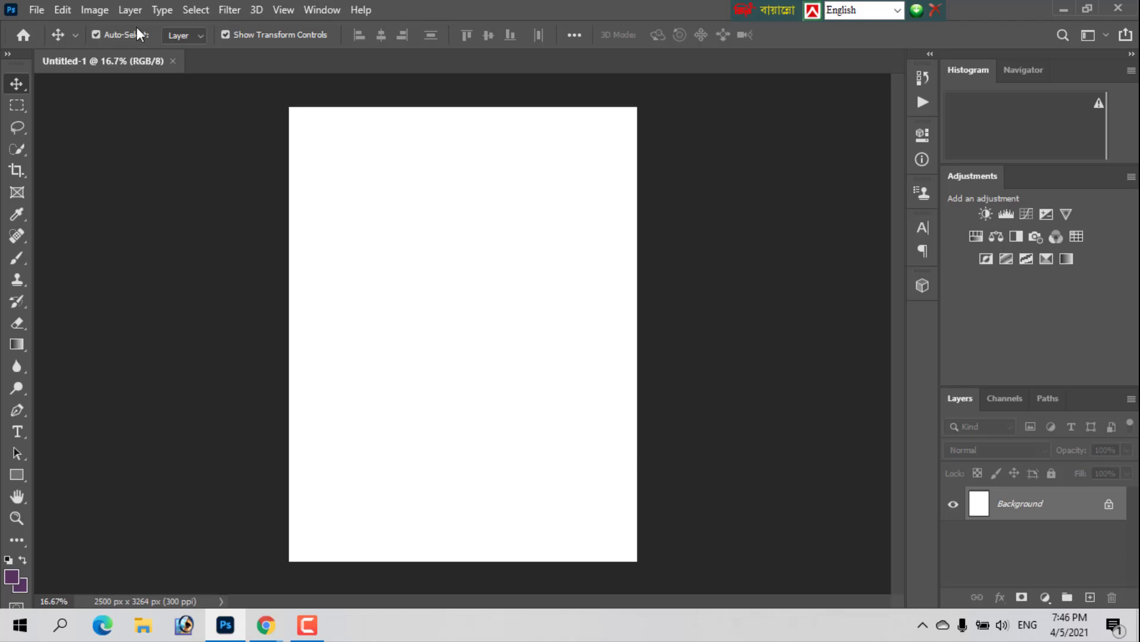
- Open the bodybuilder gym JPG from Downloads as a second document
{"action": "left_click", "coordinate": [37, 10]}
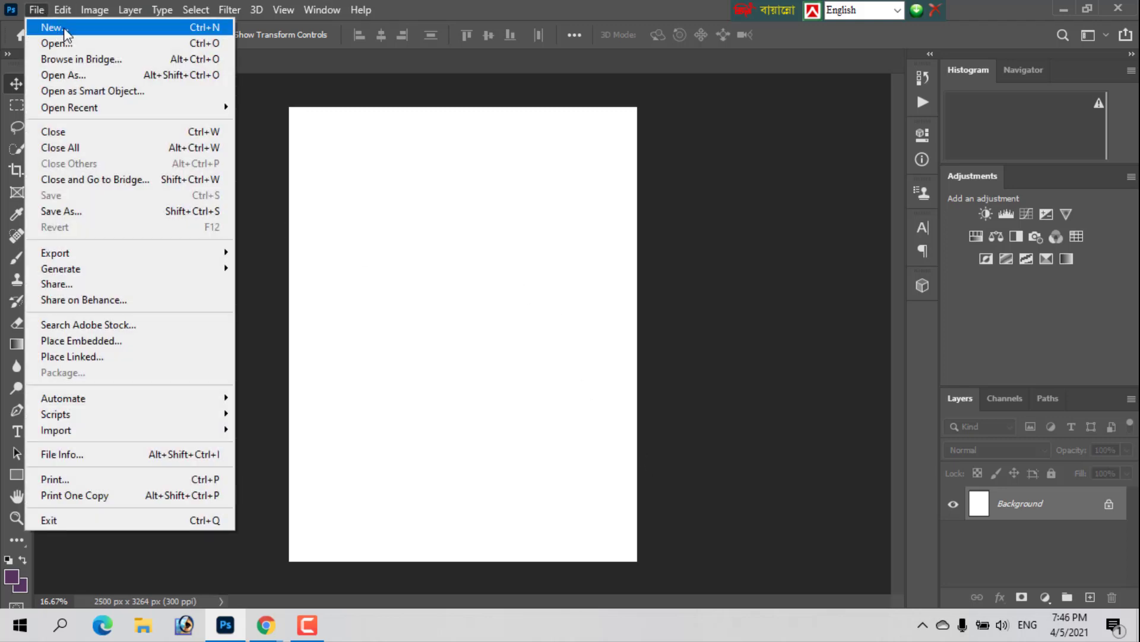
{"action": "left_click", "coordinate": [56, 43]}
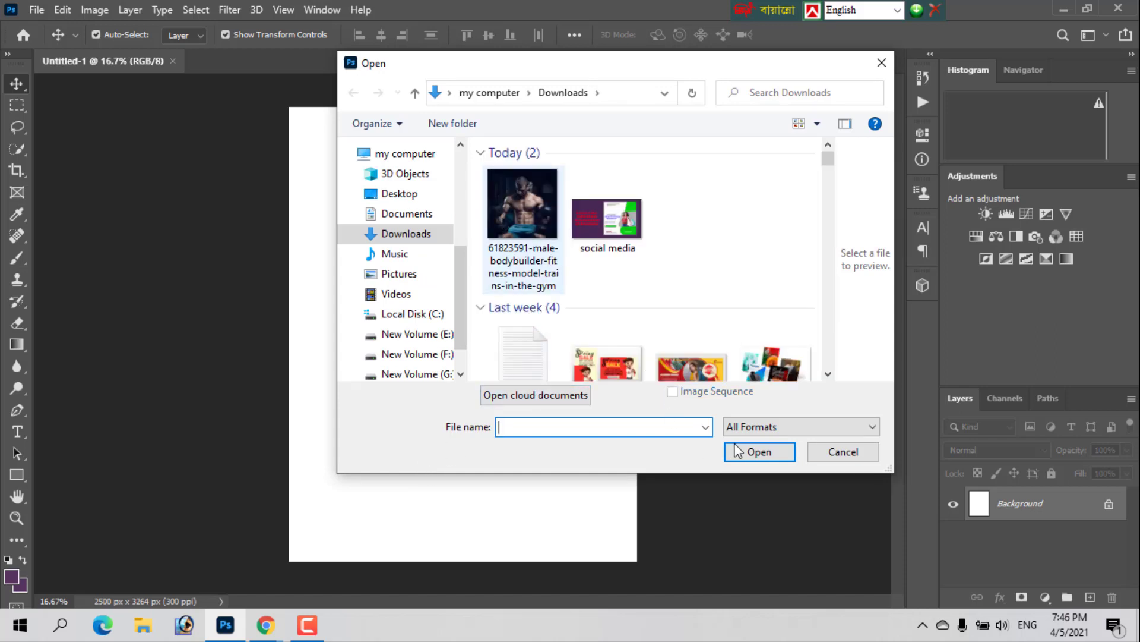
{"action": "left_click", "coordinate": [758, 453]}
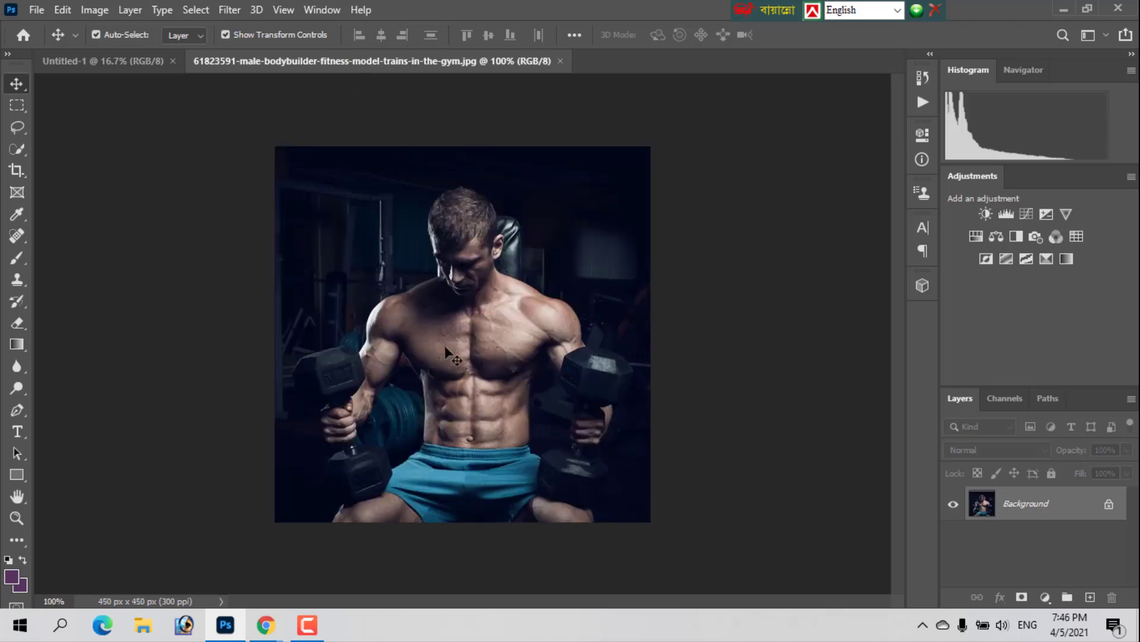
- Drag the bodybuilder photo into Untitled-1 and scale it to about 712% to cover the canvas
{"action": "left_click", "coordinate": [104, 65]}
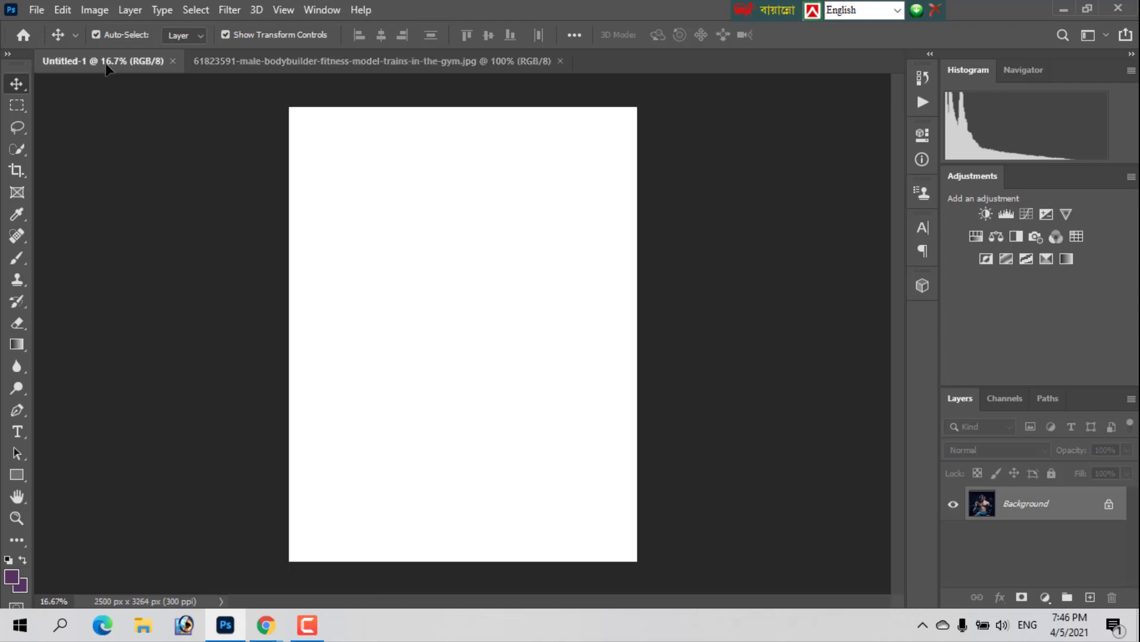
{"action": "left_click_drag", "start_coordinate": [448, 285], "coordinate": [449, 285]}
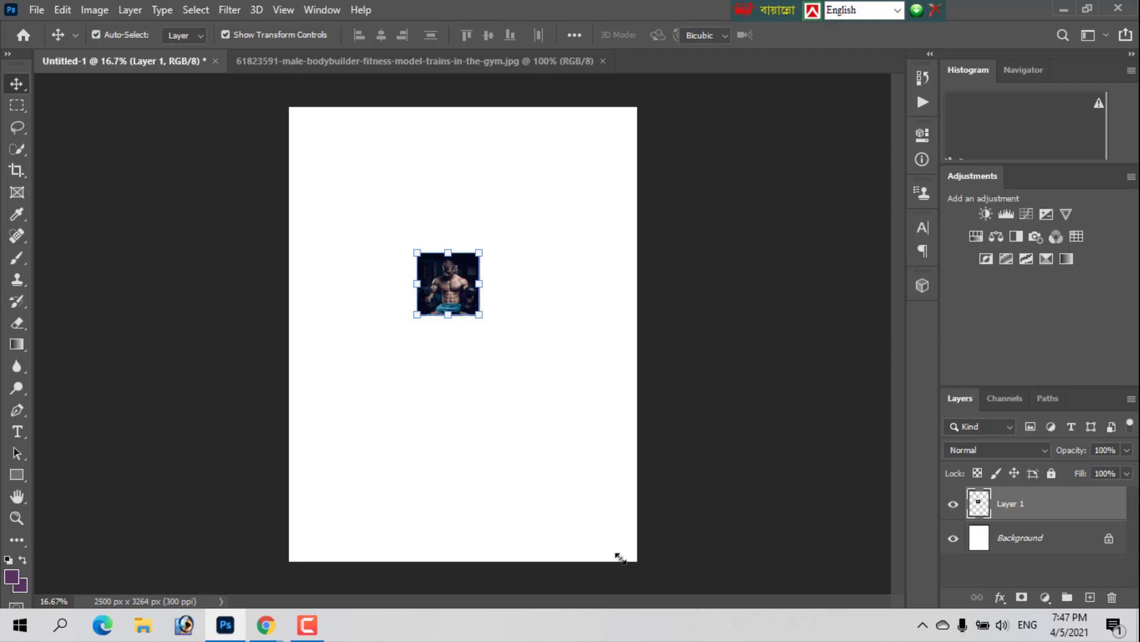
{"action": "key", "text": "ctrl+t"}
{"action": "left_click_drag", "start_coordinate": [621, 558], "coordinate": [620, 555]}
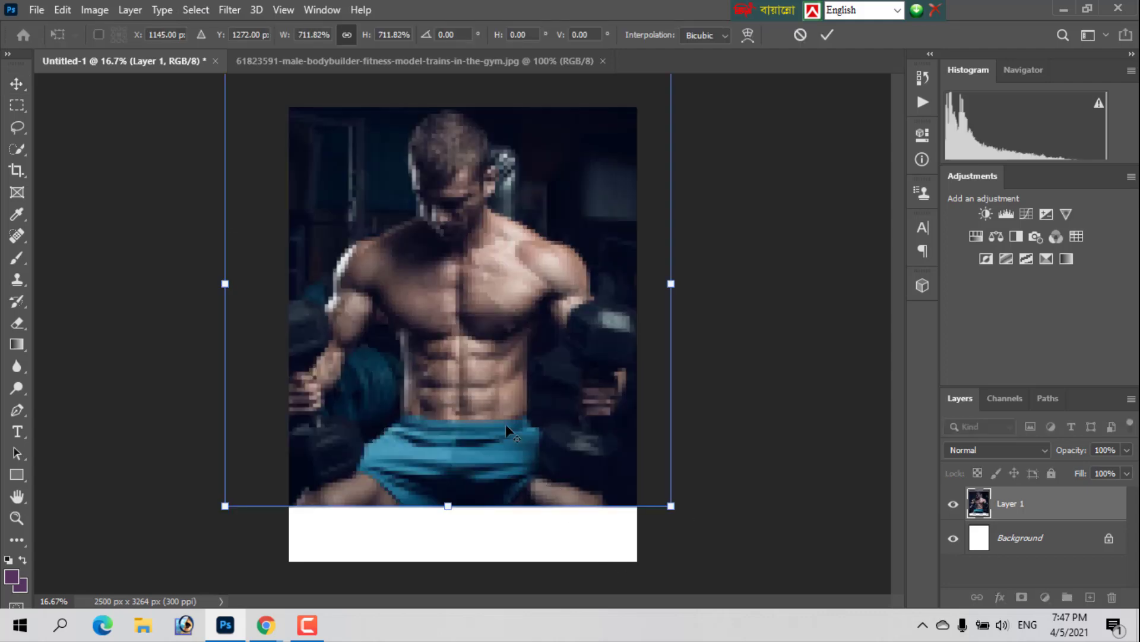
{"action": "mouse_move", "coordinate": [450, 366]}
{"action": "left_mouse_down"}
{"action": "mouse_move", "coordinate": [459, 288]}
{"action": "mouse_move", "coordinate": [436, 357]}
{"action": "left_mouse_up"}
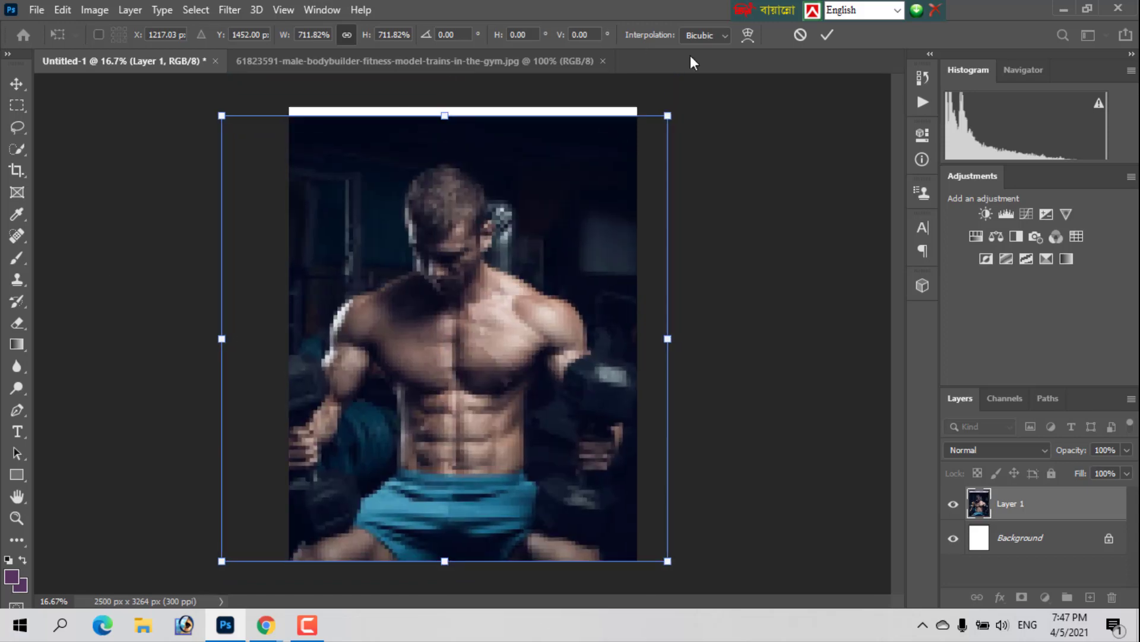
{"action": "left_click", "coordinate": [828, 37]}
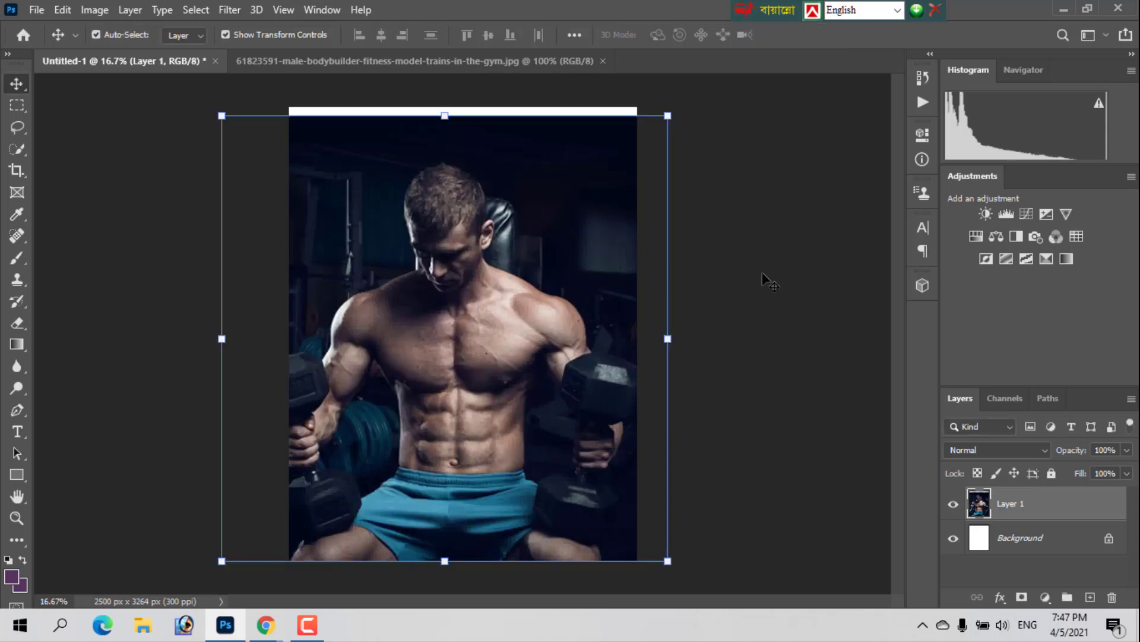
{"action": "left_click", "coordinate": [762, 274]}
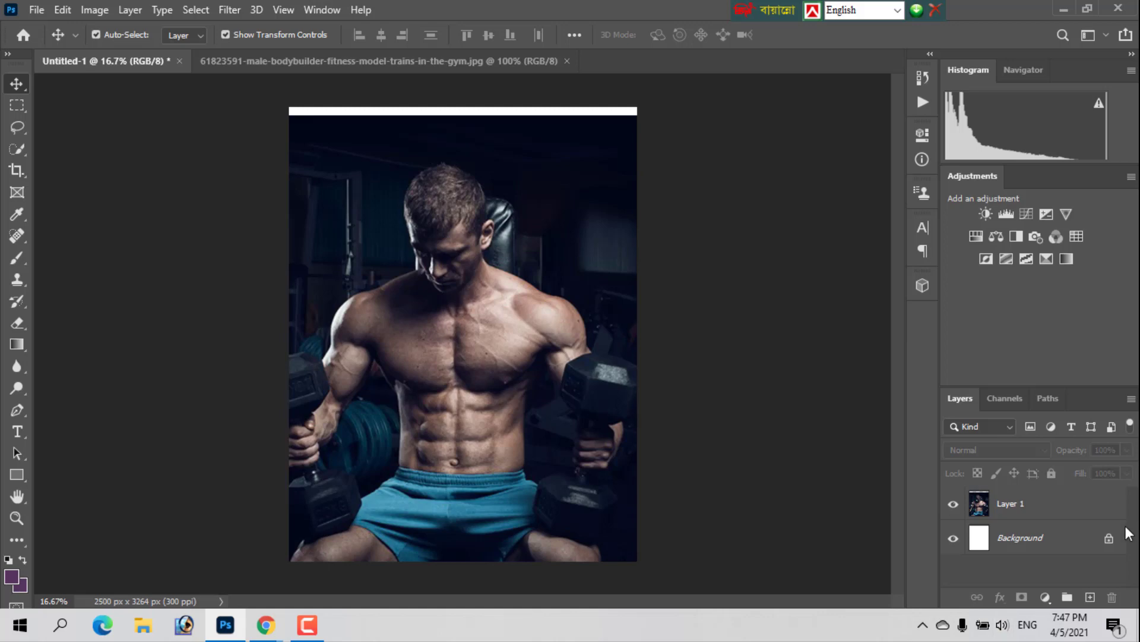
- Unlock Background as Layer 0, fill it with sampled near-black #09030b, and lock it
{"action": "left_click", "coordinate": [1109, 539]}
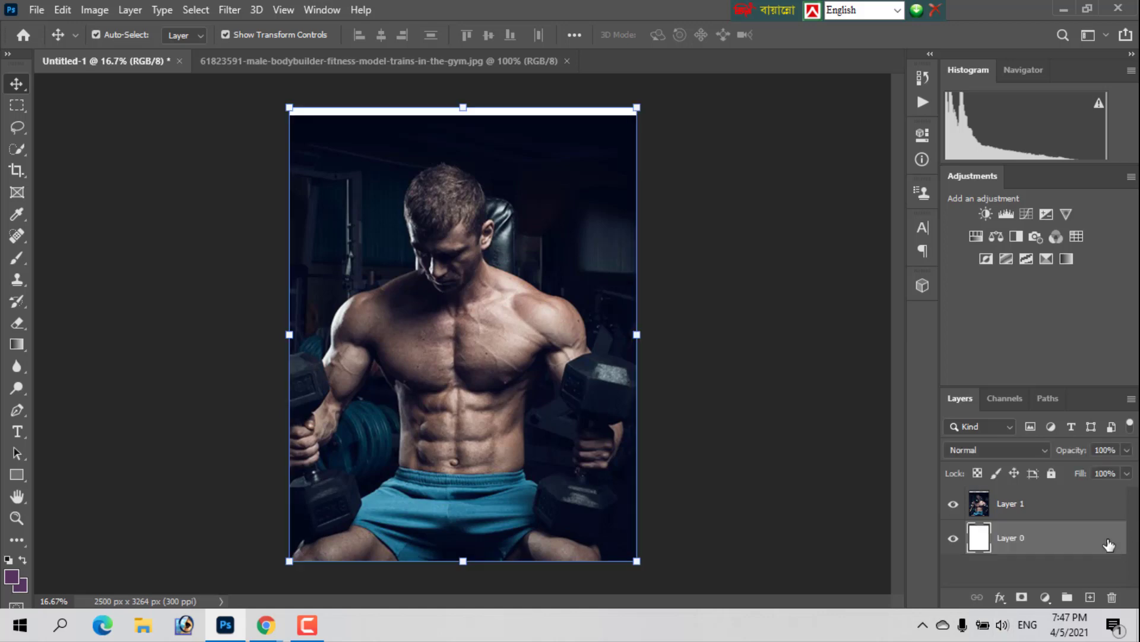
{"action": "left_click", "coordinate": [21, 589]}
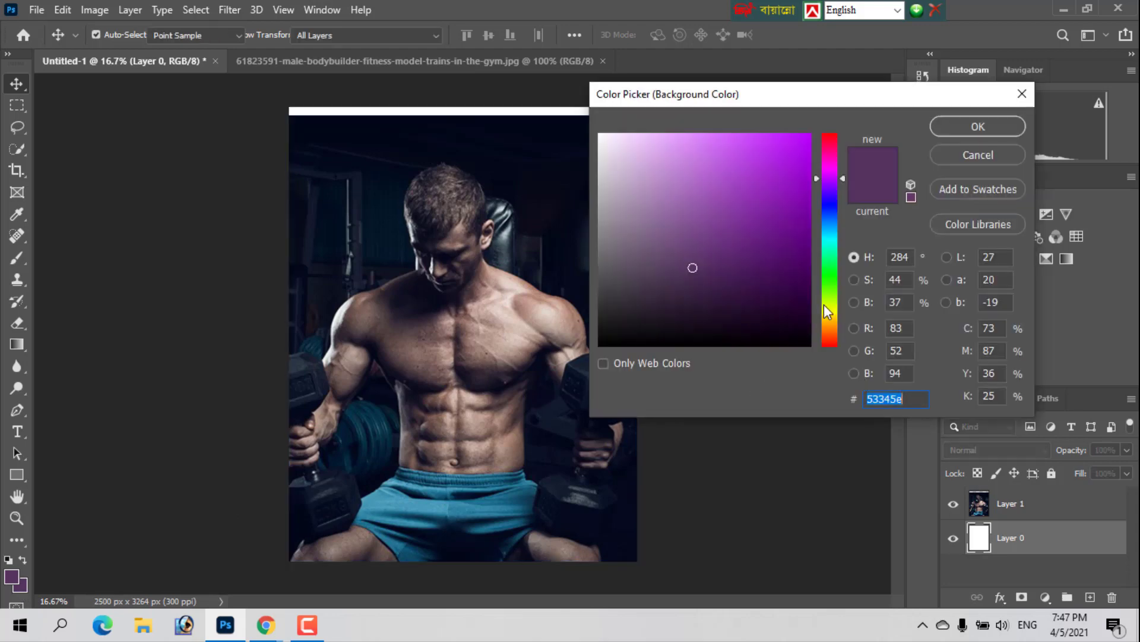
{"action": "left_click", "coordinate": [757, 338]}
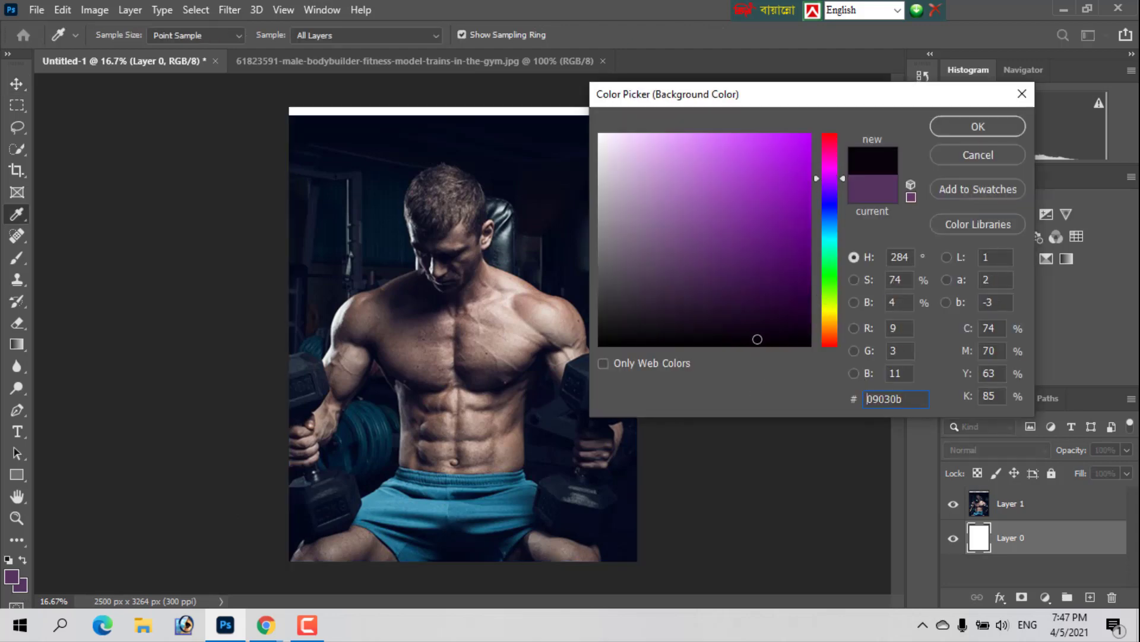
{"action": "left_click", "coordinate": [962, 126]}
{"action": "key", "text": "v"}
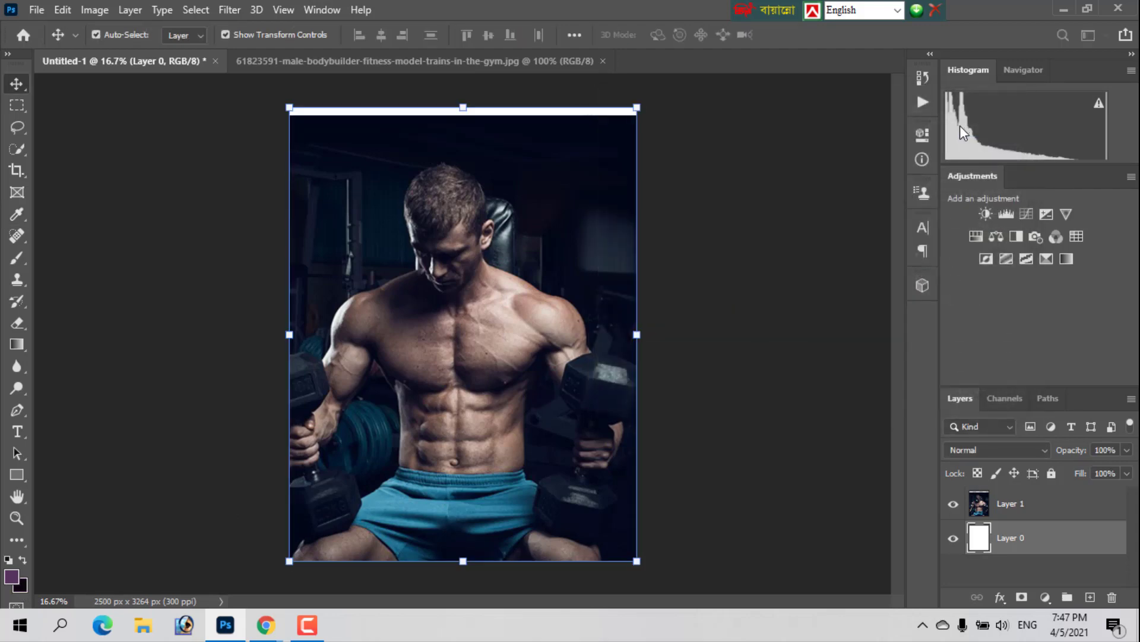
{"action": "key", "text": "ctrl+BackSpace"}
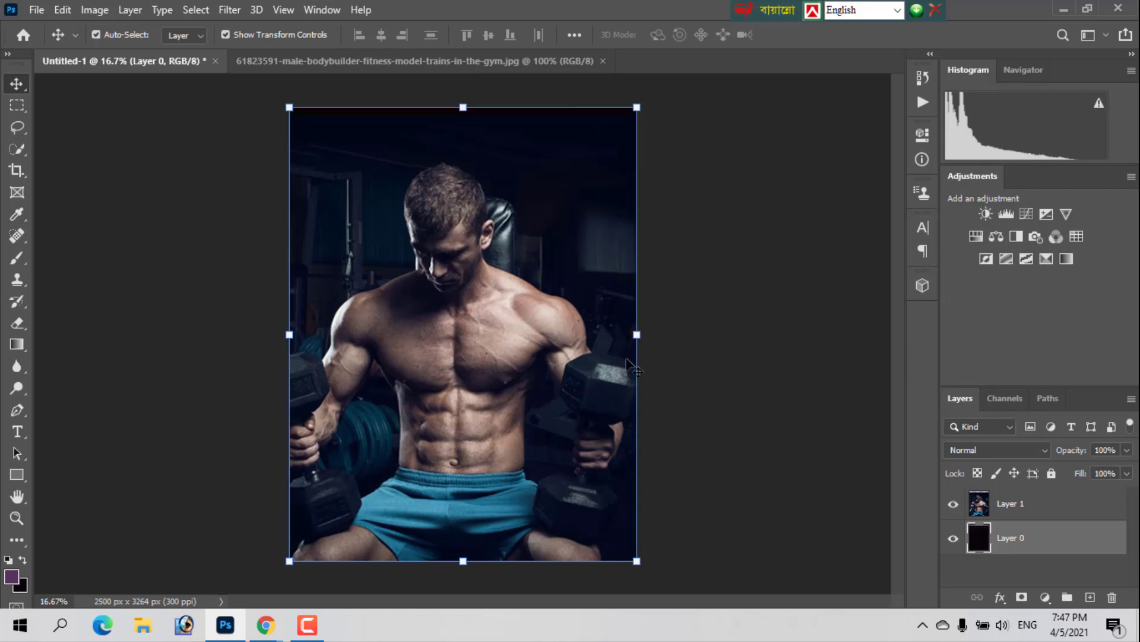
{"action": "left_click", "coordinate": [784, 452]}
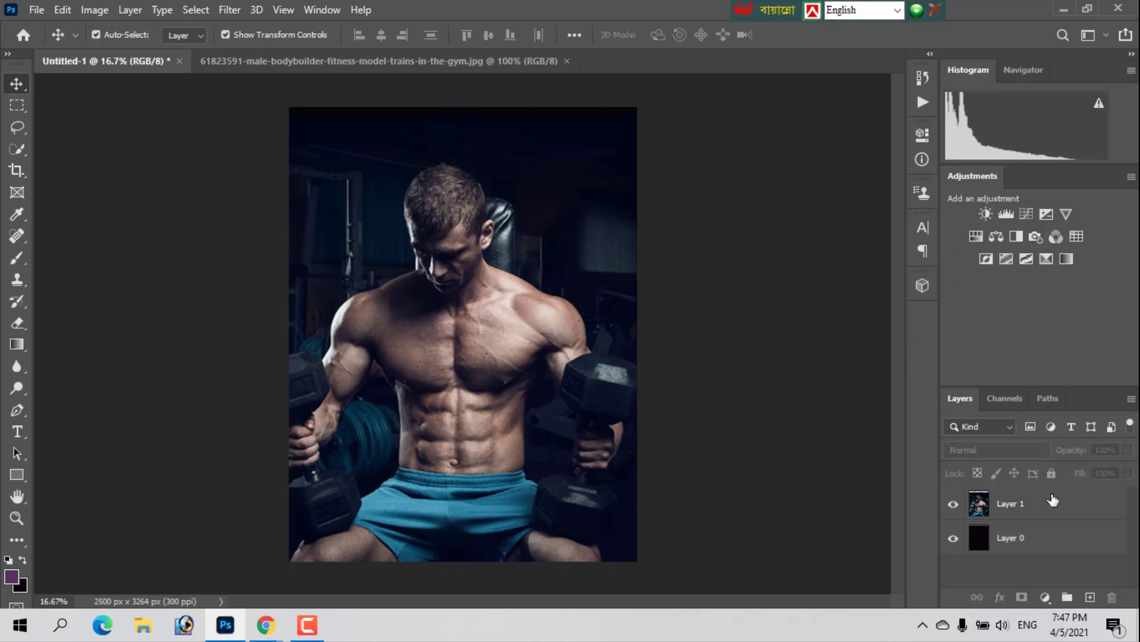
{"action": "left_click", "coordinate": [1107, 544]}
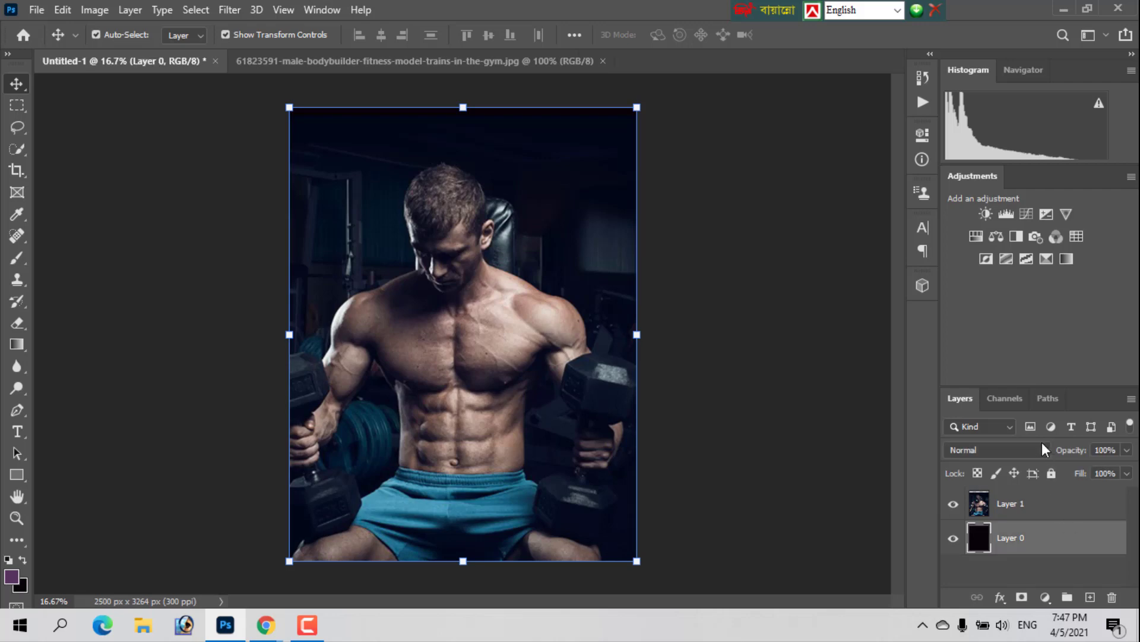
{"action": "left_click", "coordinate": [1051, 473]}
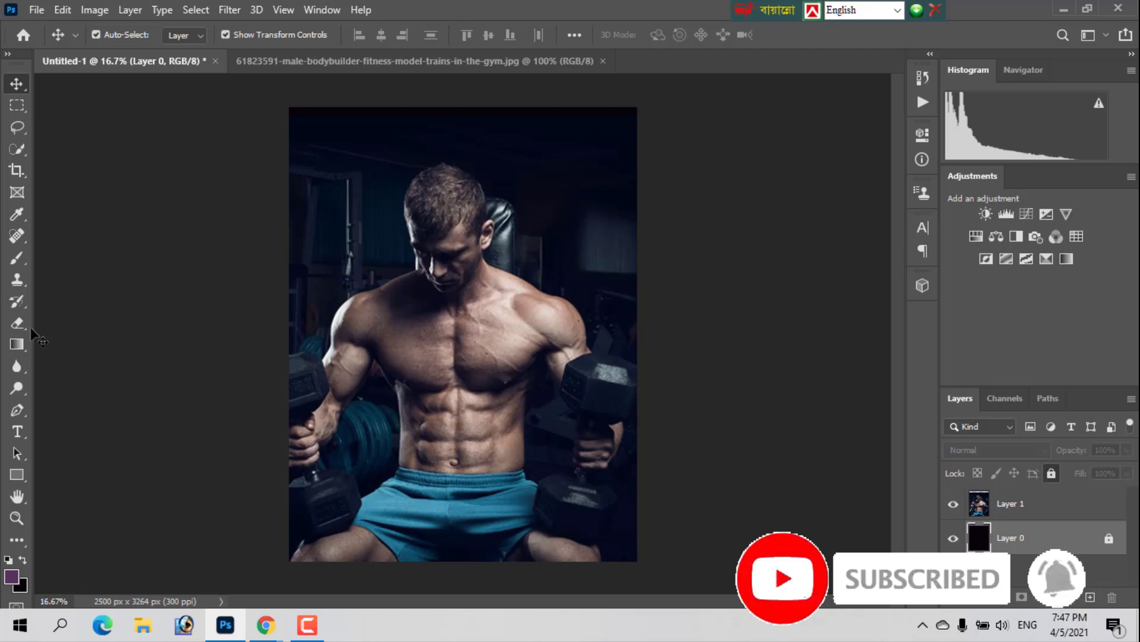
- Draw a tall 420 px-wide black-filled rectangle along the photo's left edge
{"action": "left_click", "coordinate": [22, 476]}
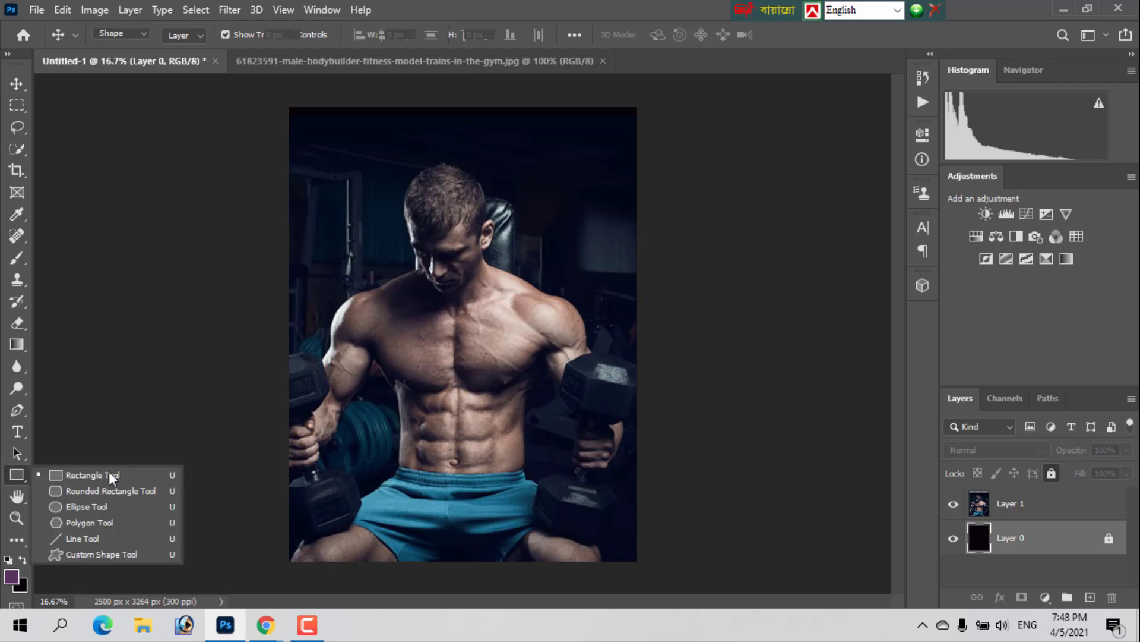
{"action": "left_click", "coordinate": [109, 474]}
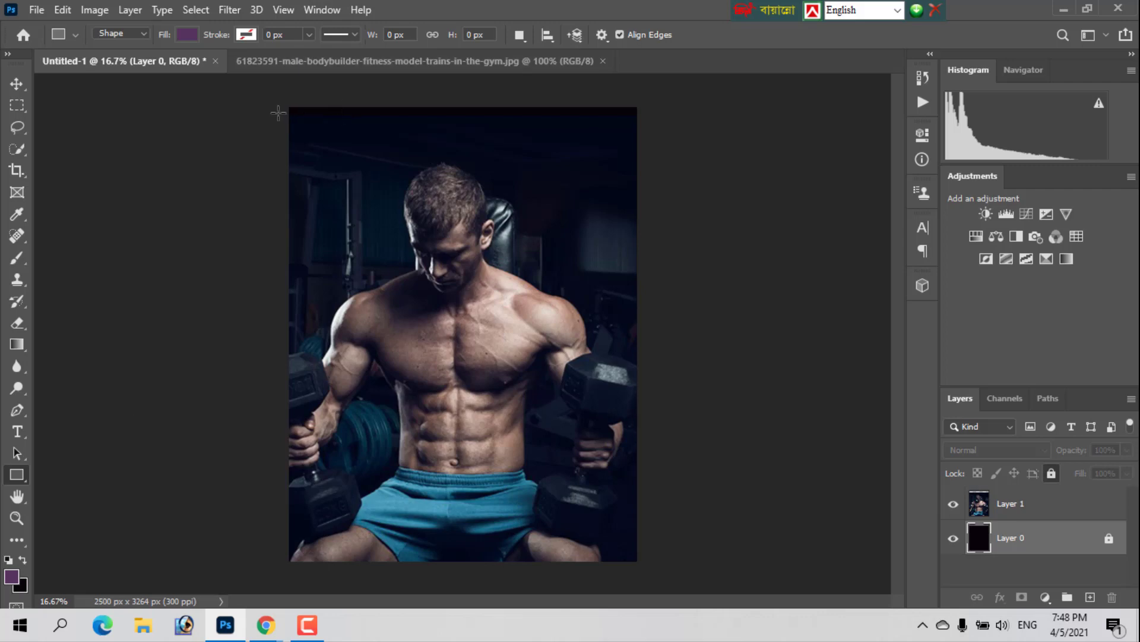
{"action": "mouse_move", "coordinate": [267, 102]}
{"action": "left_mouse_down"}
{"action": "mouse_move", "coordinate": [308, 420]}
{"action": "mouse_move", "coordinate": [296, 516]}
{"action": "mouse_move", "coordinate": [313, 576]}
{"action": "mouse_move", "coordinate": [324, 577]}
{"action": "left_mouse_up"}
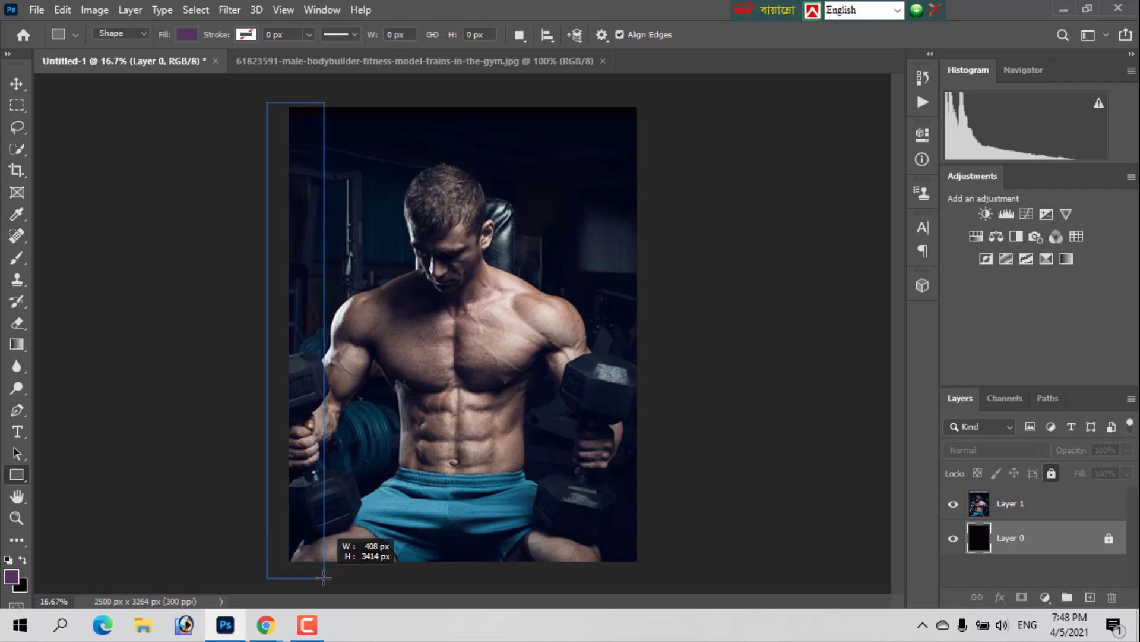
{"action": "left_click_drag", "start_coordinate": [323, 577], "coordinate": [324, 576]}
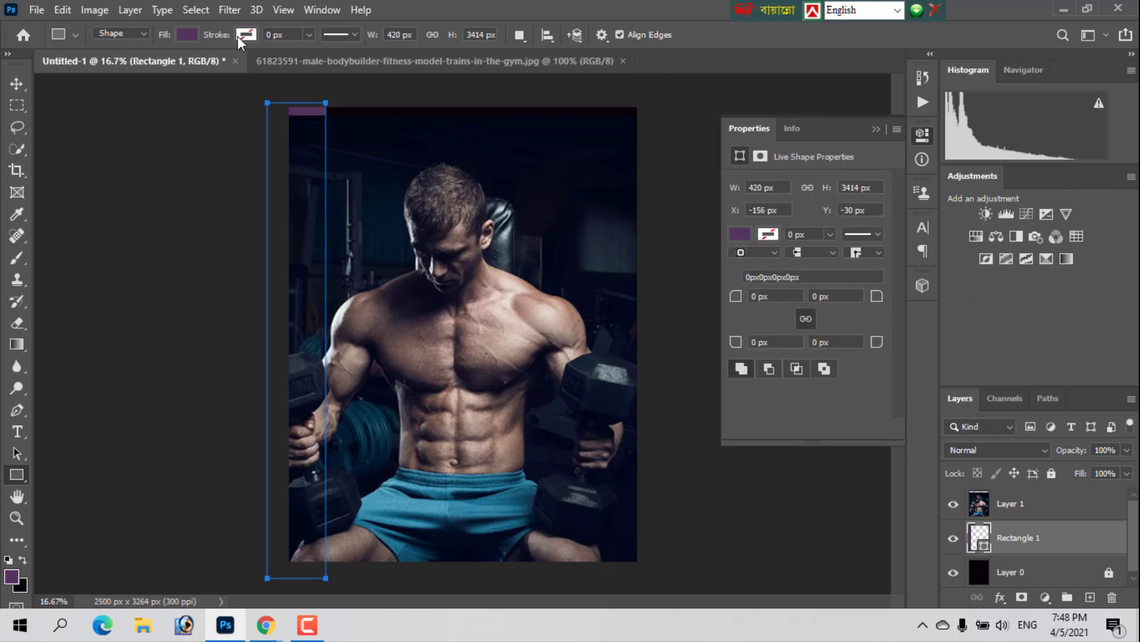
{"action": "left_click", "coordinate": [188, 36]}
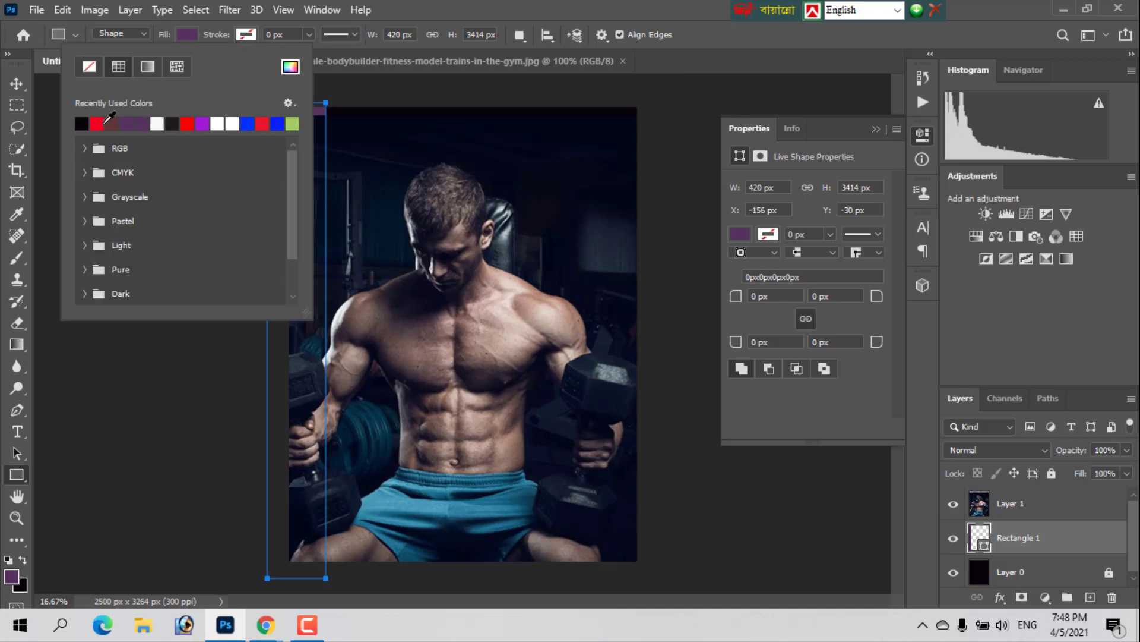
{"action": "left_click", "coordinate": [87, 125]}
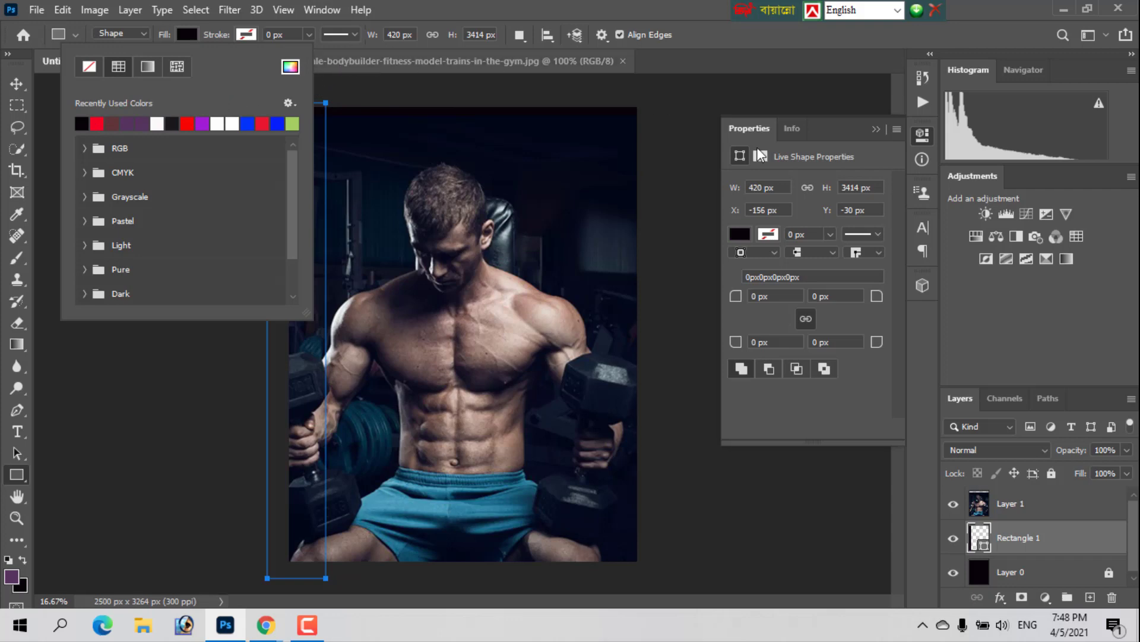
{"action": "left_click", "coordinate": [158, 392]}
- Finish the black bar and draw another tall rectangle down the poster's left side
{"action": "left_click", "coordinate": [398, 257]}
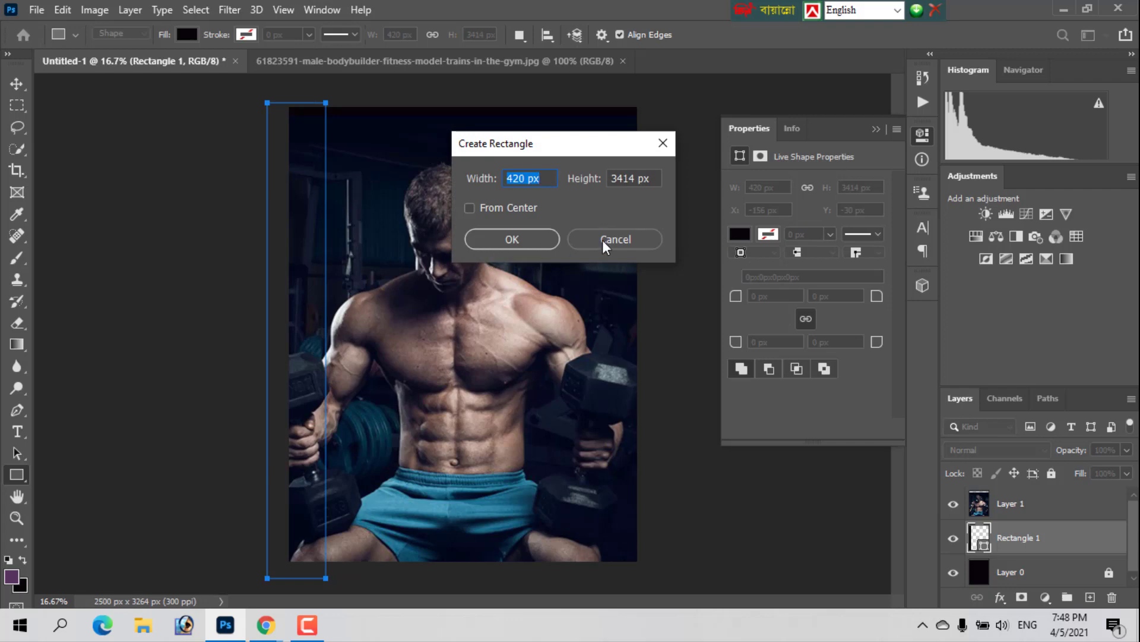
{"action": "left_click", "coordinate": [621, 243]}
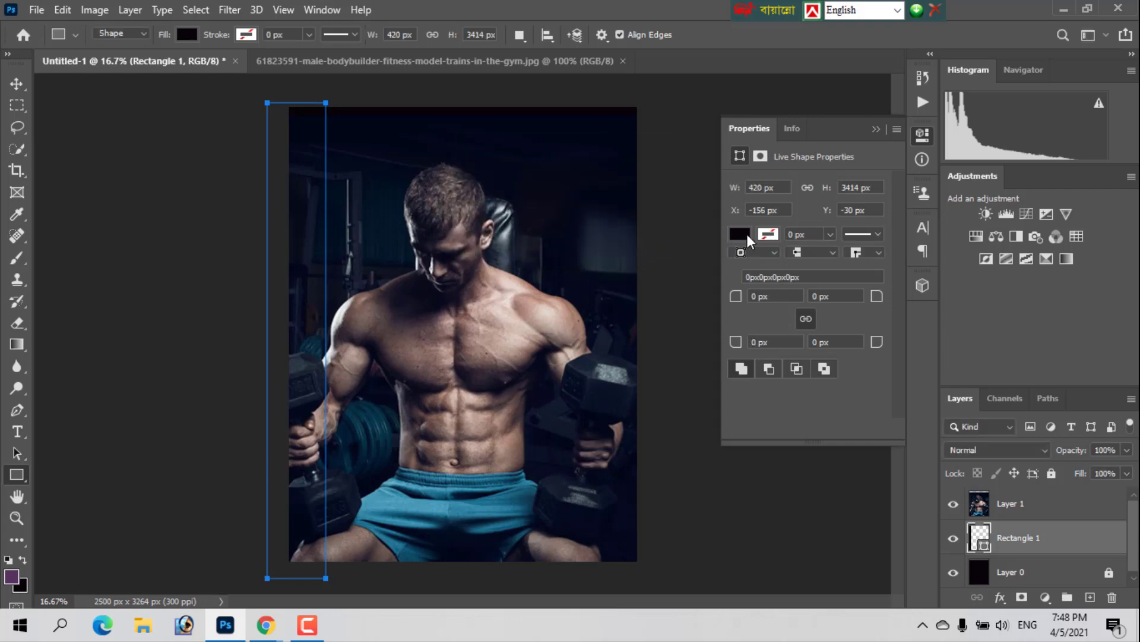
{"action": "key", "text": "Return"}
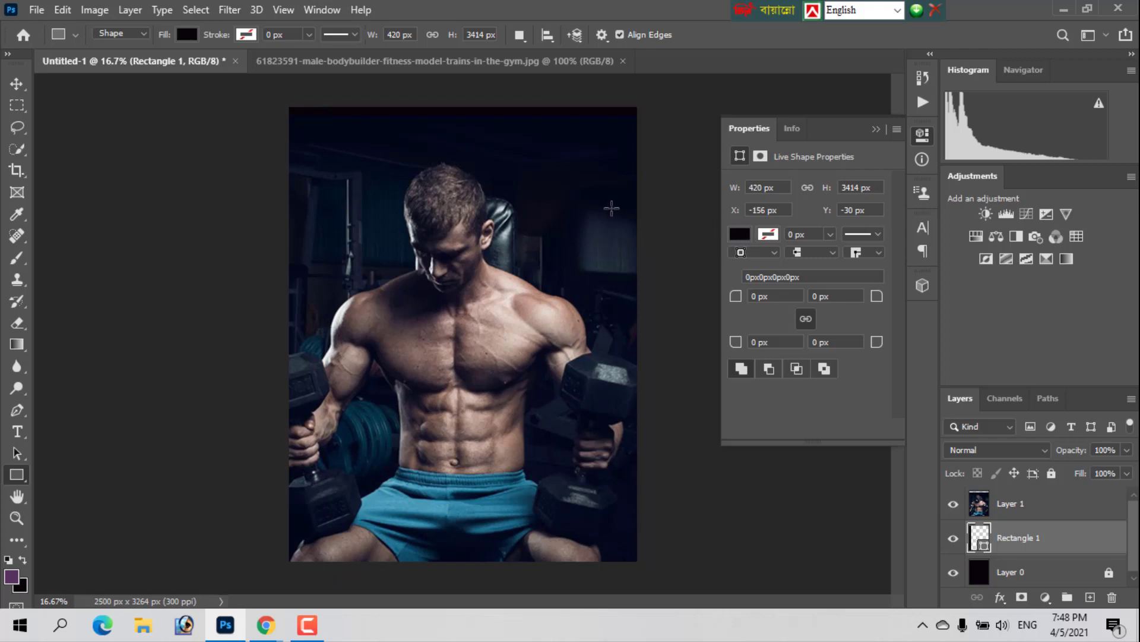
{"action": "left_click", "coordinate": [740, 234]}
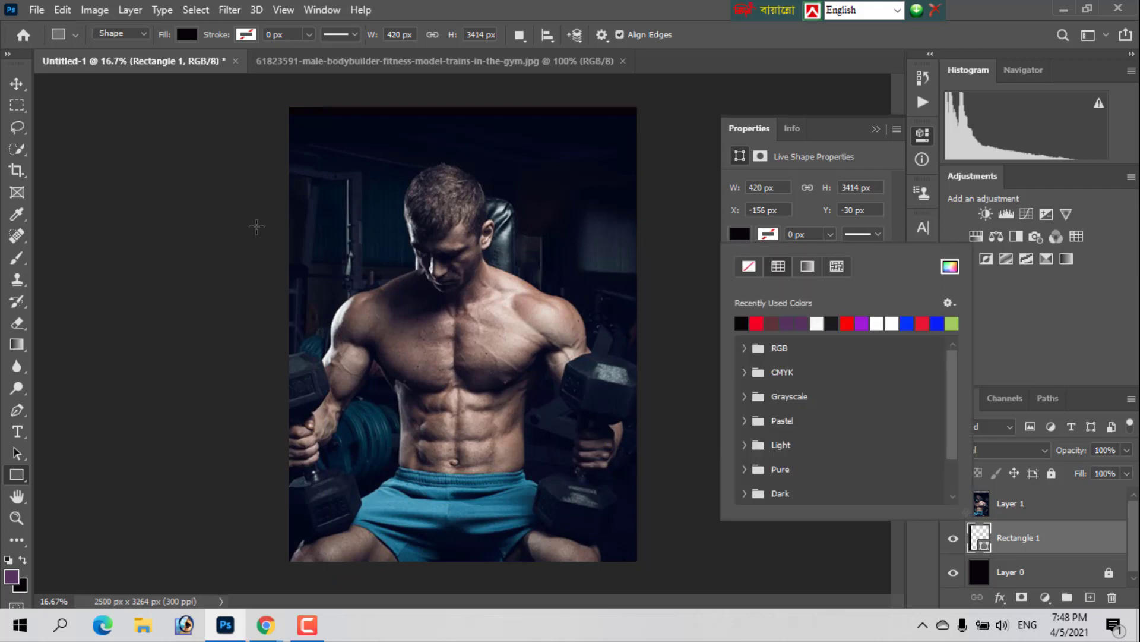
{"action": "left_click", "coordinate": [325, 186]}
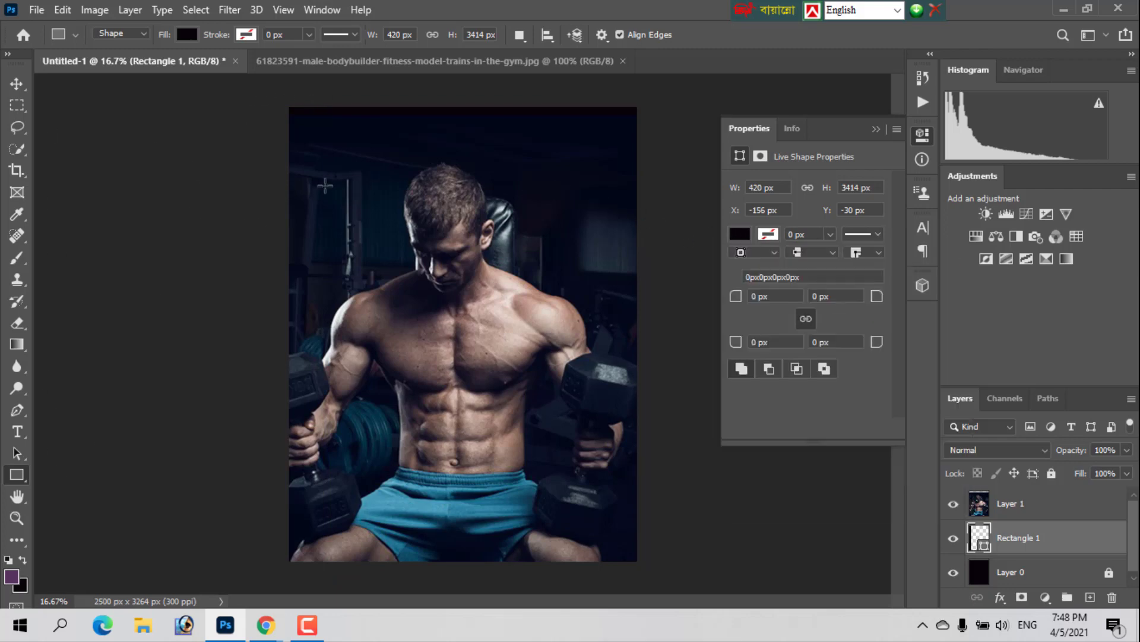
{"action": "left_click_drag", "start_coordinate": [253, 99], "coordinate": [311, 575]}
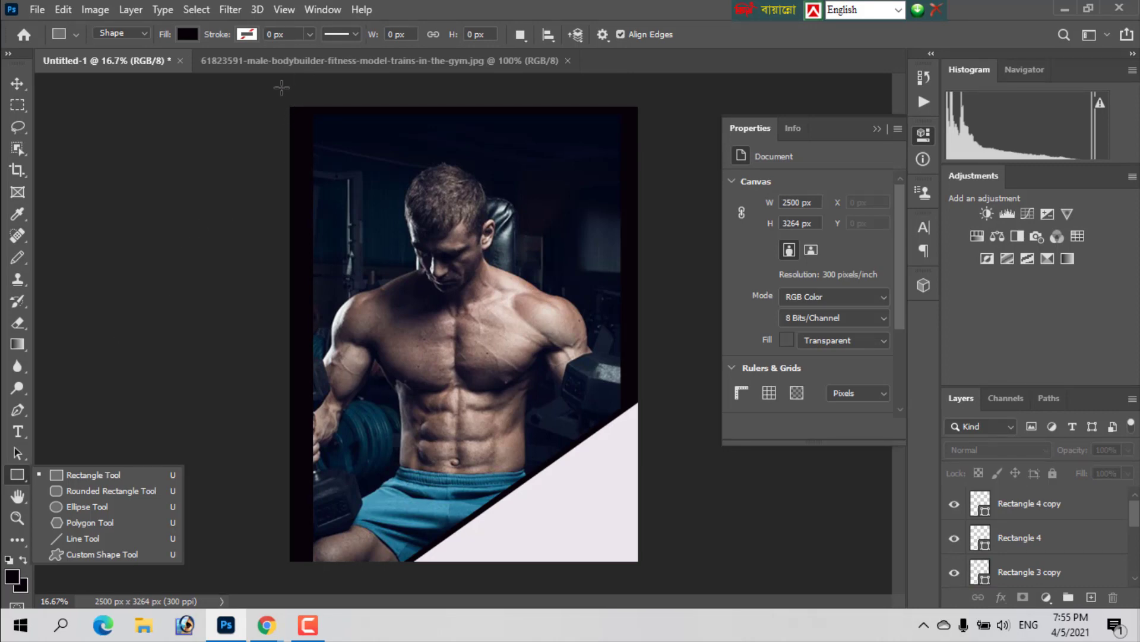
- Draw a dark rectangle at the top-left corner, then add a 900 × 606 px Rectangle 6
{"action": "left_click_drag", "start_coordinate": [278, 89], "coordinate": [403, 173]}
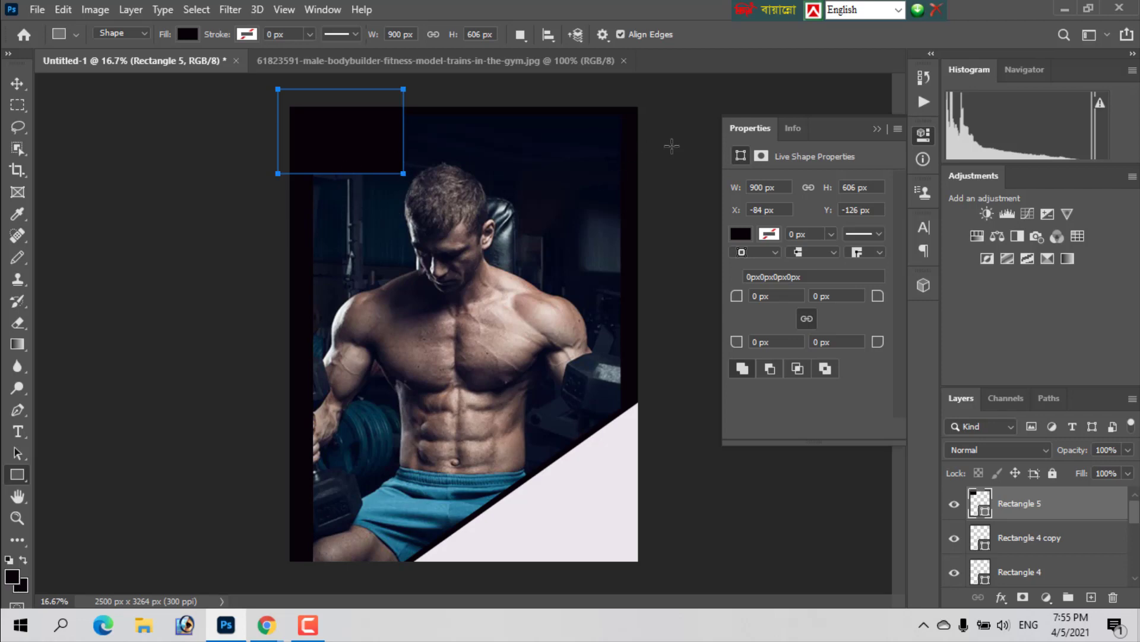
{"action": "key", "text": "Return"}
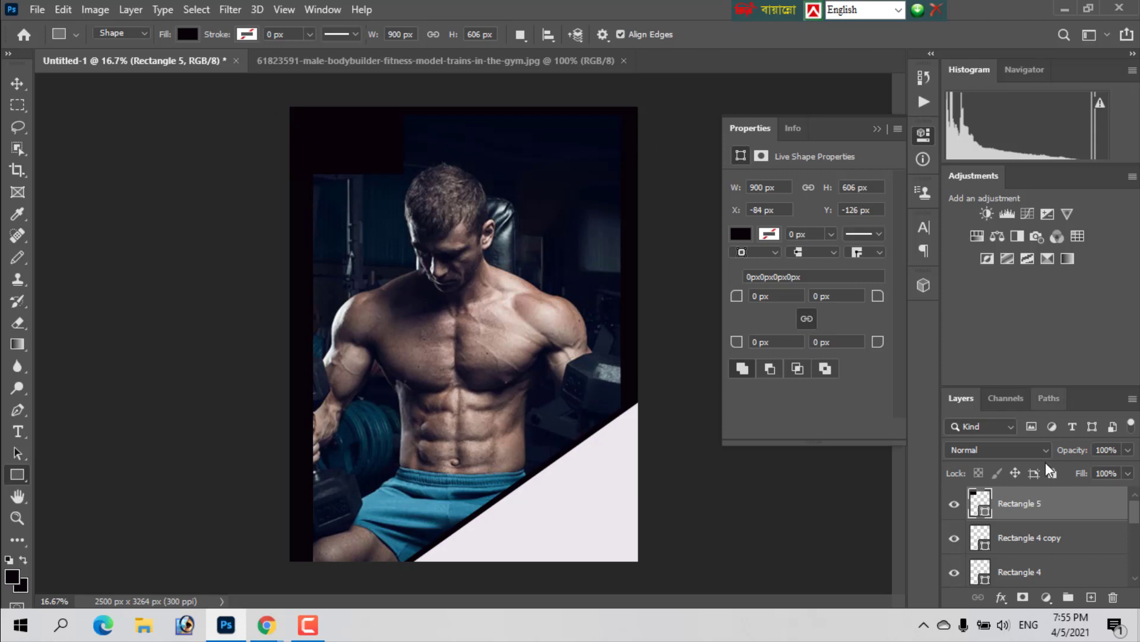
{"action": "double_click", "coordinate": [1022, 506]}
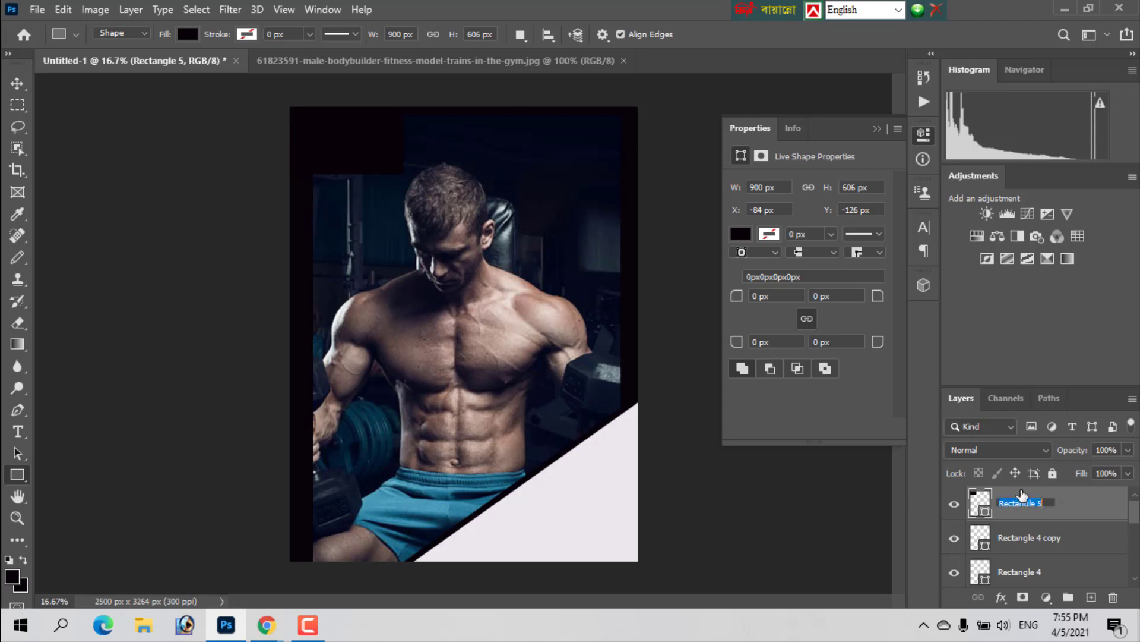
{"action": "left_click", "coordinate": [1076, 502]}
{"action": "left_click", "coordinate": [321, 134]}
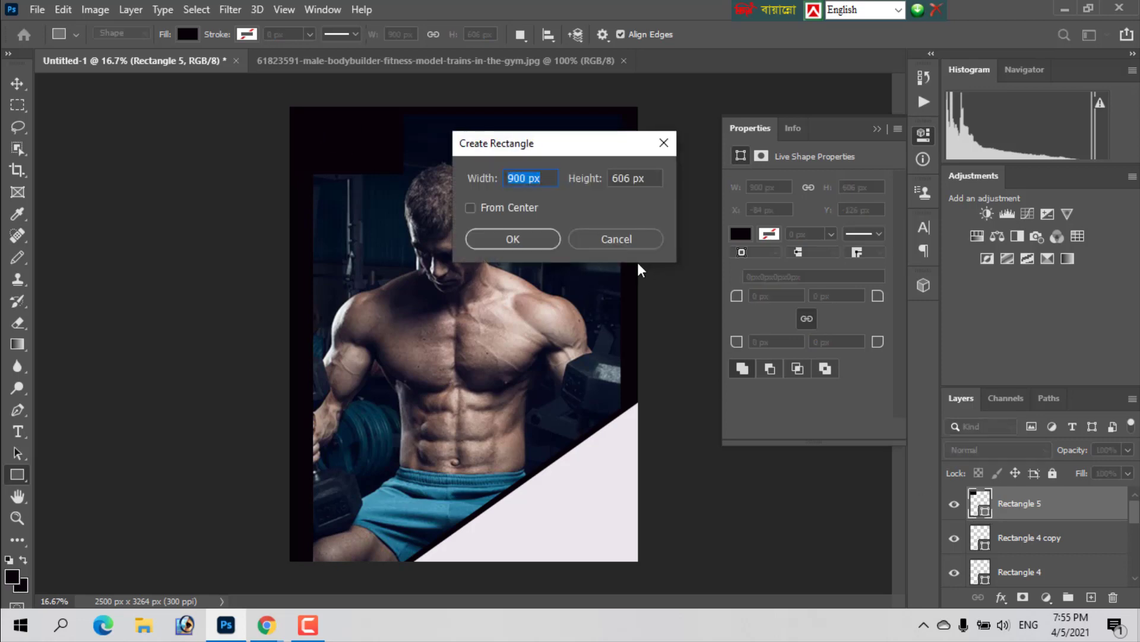
{"action": "left_click", "coordinate": [518, 233]}
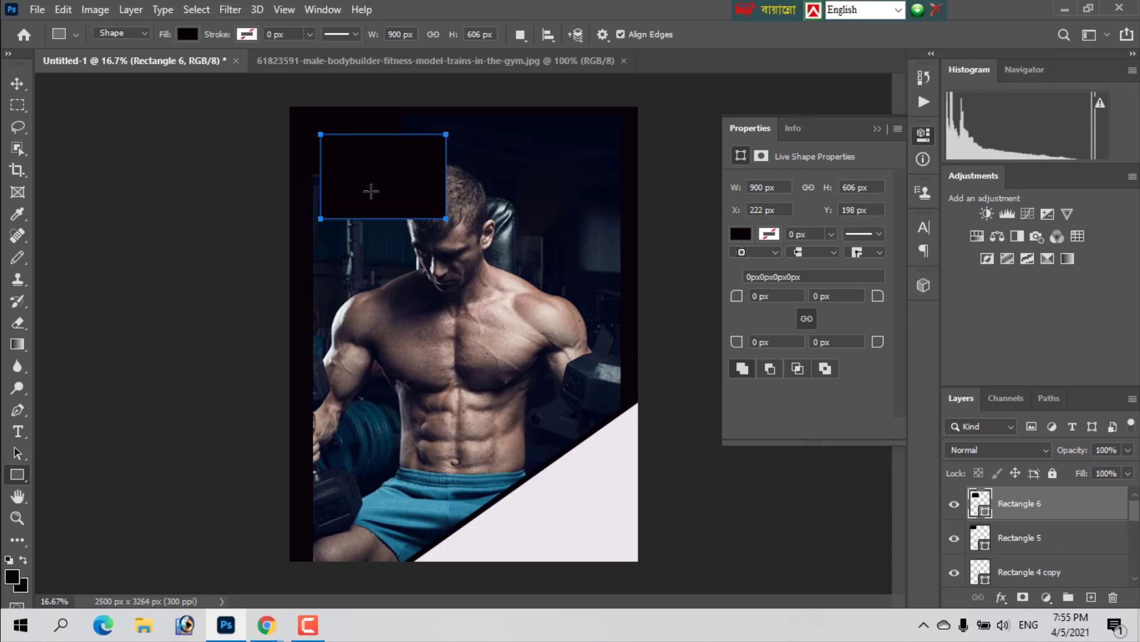
- Move Rectangle 6 to the top-right, tilt it about -5.5° and push it above the top edge
{"action": "left_click", "coordinate": [19, 88]}
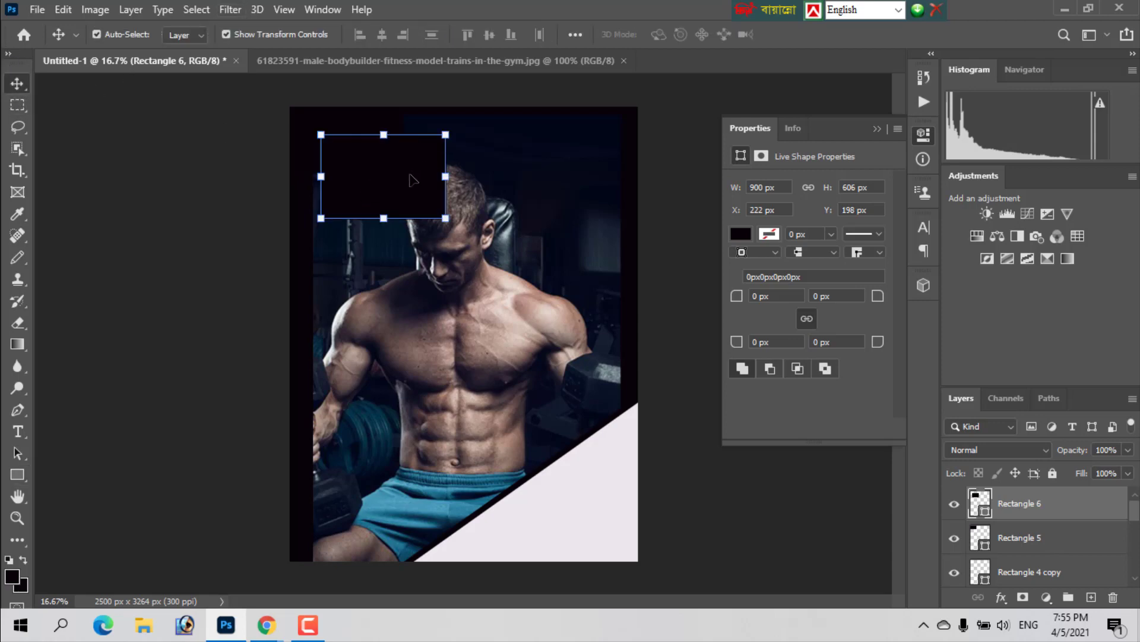
{"action": "mouse_move", "coordinate": [441, 201]}
{"action": "left_mouse_down"}
{"action": "mouse_move", "coordinate": [388, 275]}
{"action": "mouse_move", "coordinate": [606, 151]}
{"action": "mouse_move", "coordinate": [612, 102]}
{"action": "left_mouse_up"}
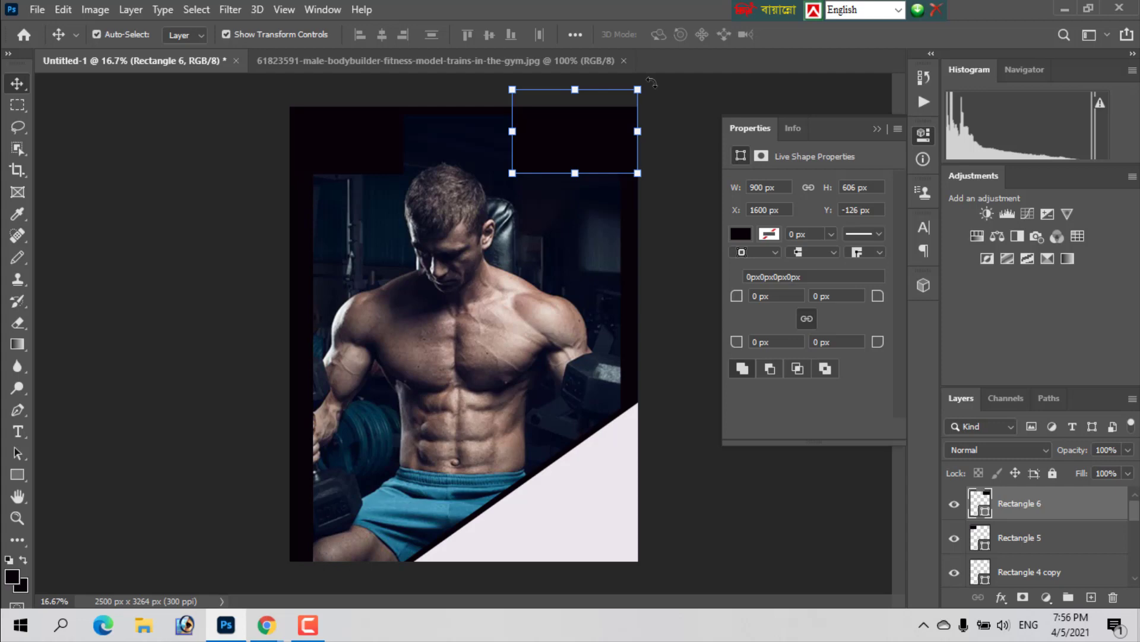
{"action": "left_click_drag", "start_coordinate": [651, 83], "coordinate": [655, 67]}
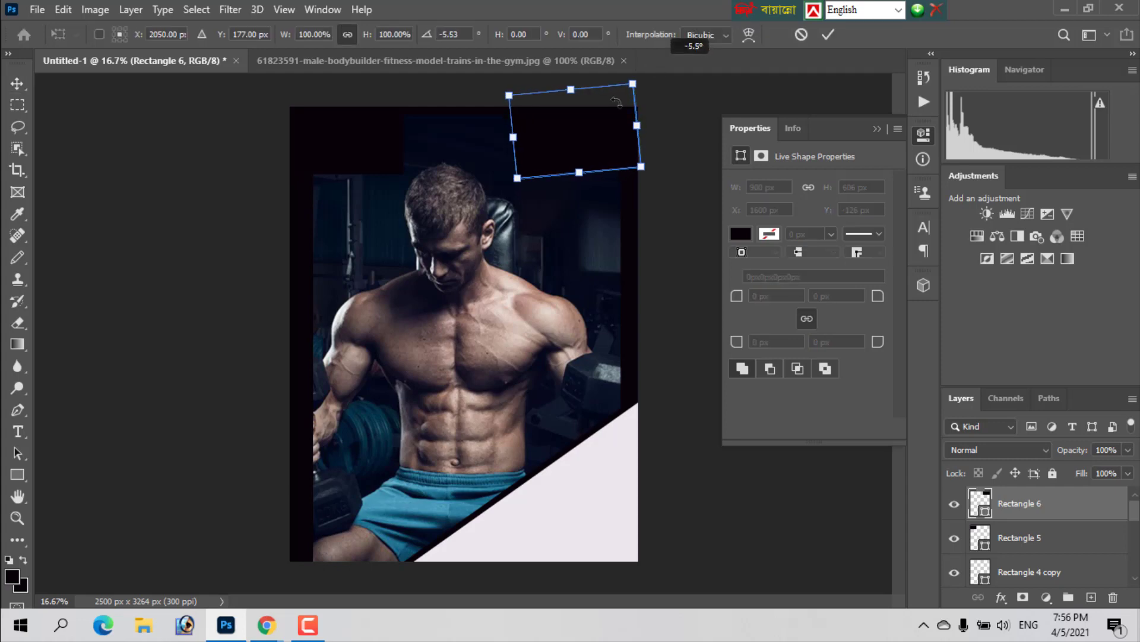
{"action": "left_click_drag", "start_coordinate": [572, 136], "coordinate": [552, 107]}
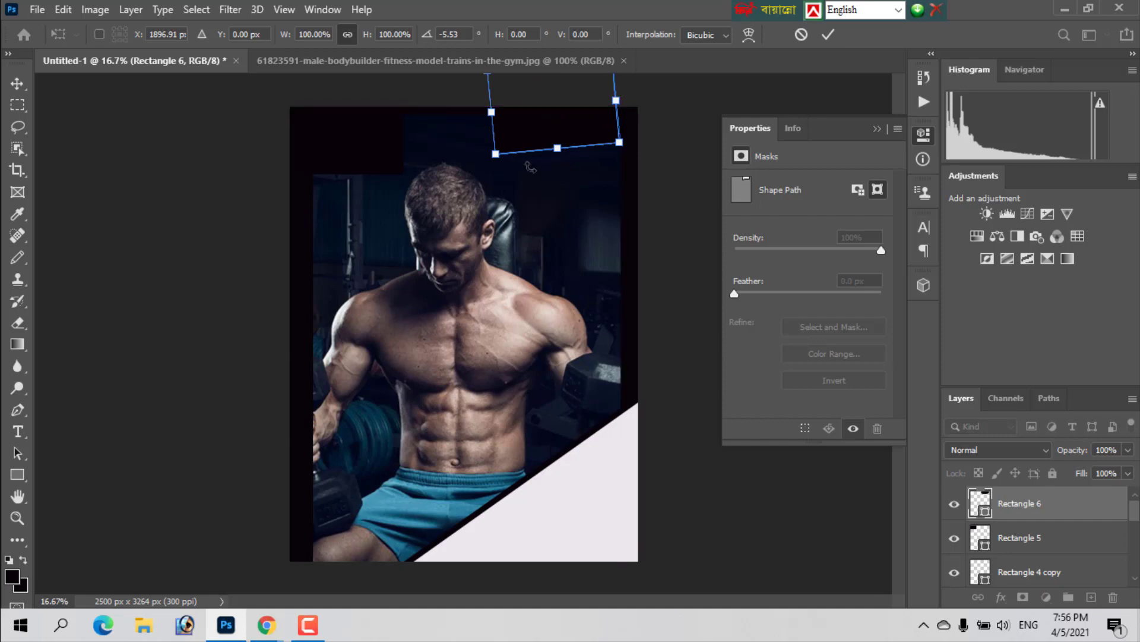
{"action": "left_click", "coordinate": [833, 37]}
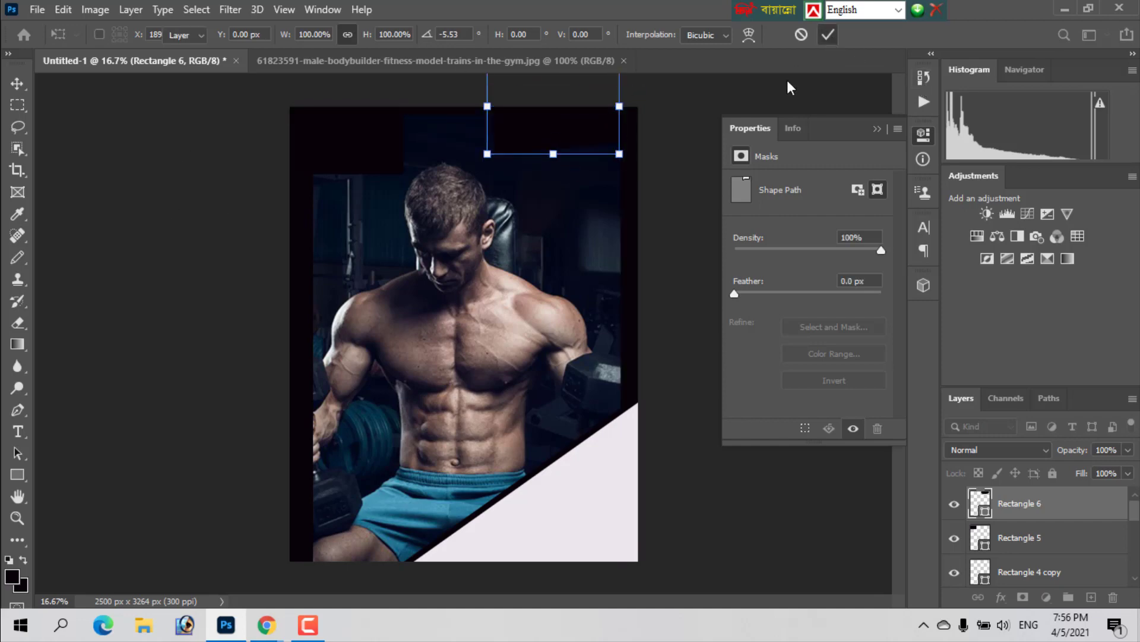
{"action": "left_click", "coordinate": [669, 116]}
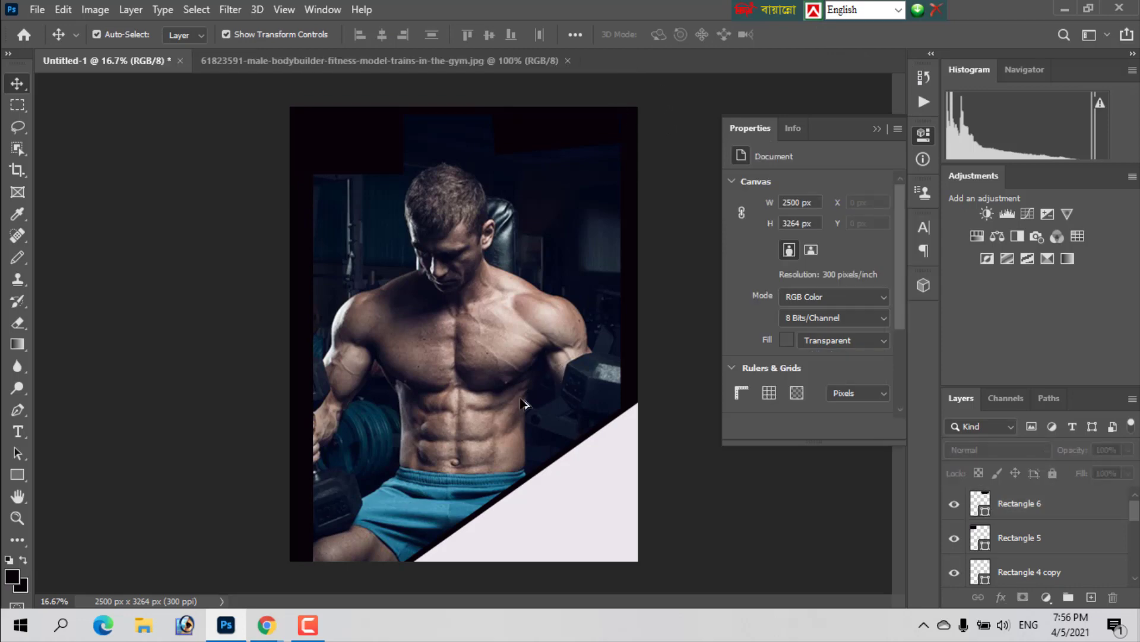
{"action": "scroll", "coordinate": [475, 404], "scroll_direction": "up", "scroll_amount": 2}
- Cancel an accidental drag of the bodybuilder photo and deselect all layers
{"action": "scroll", "coordinate": [504, 127], "scroll_direction": "up", "scroll_amount": 1}
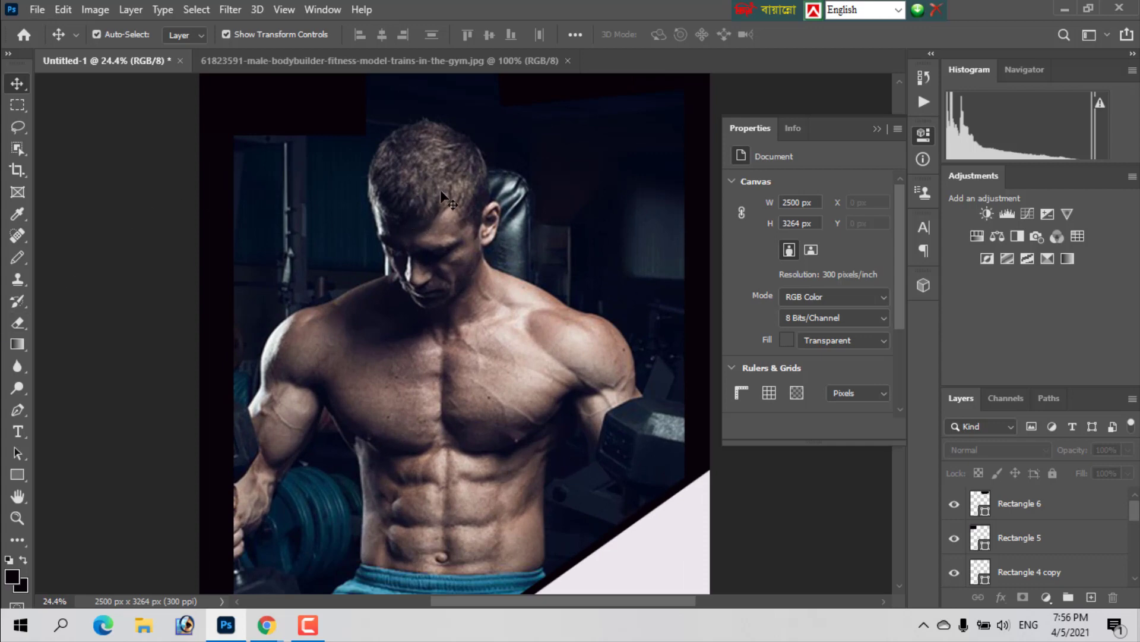
{"action": "left_click_drag", "start_coordinate": [440, 190], "coordinate": [444, 223], "text": "alt"}
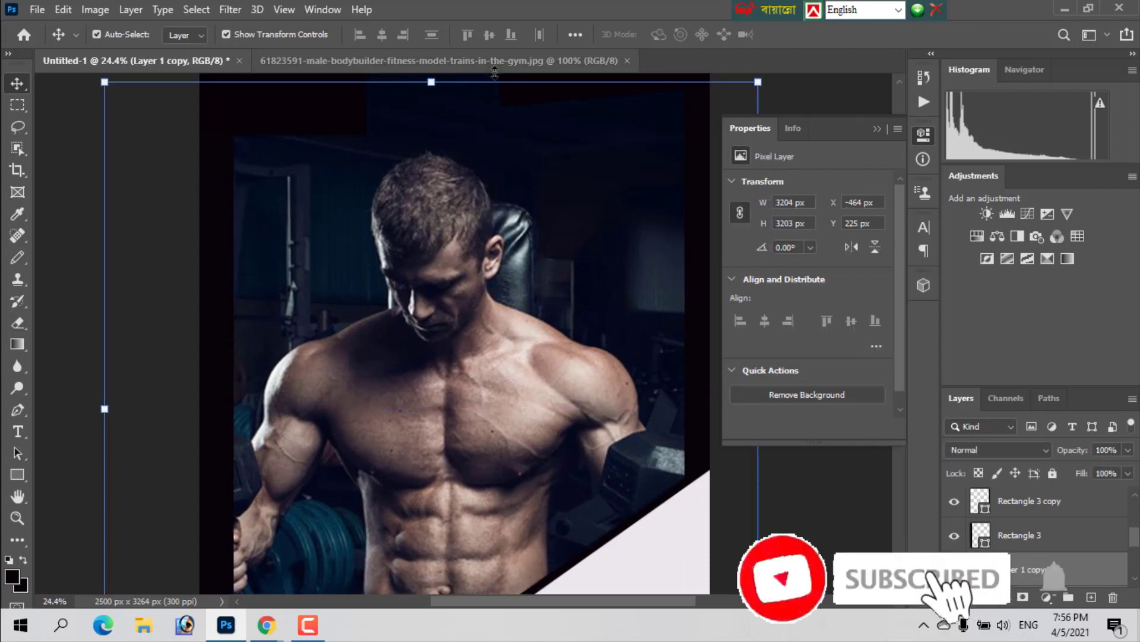
{"action": "key", "text": "ctrl+n"}
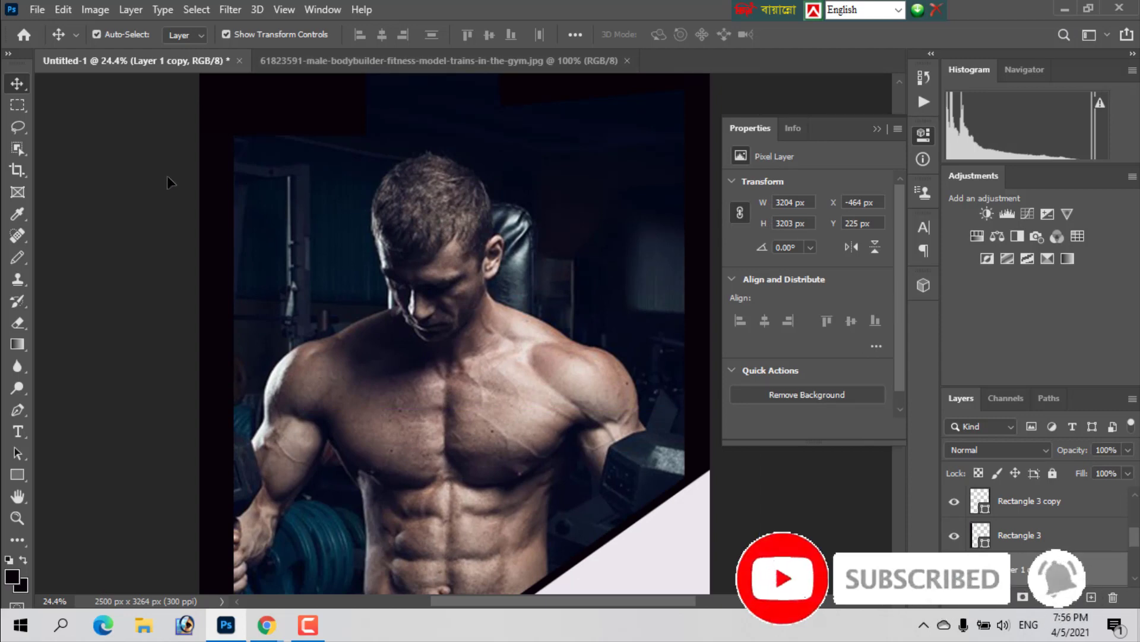
{"action": "left_click", "coordinate": [146, 276]}
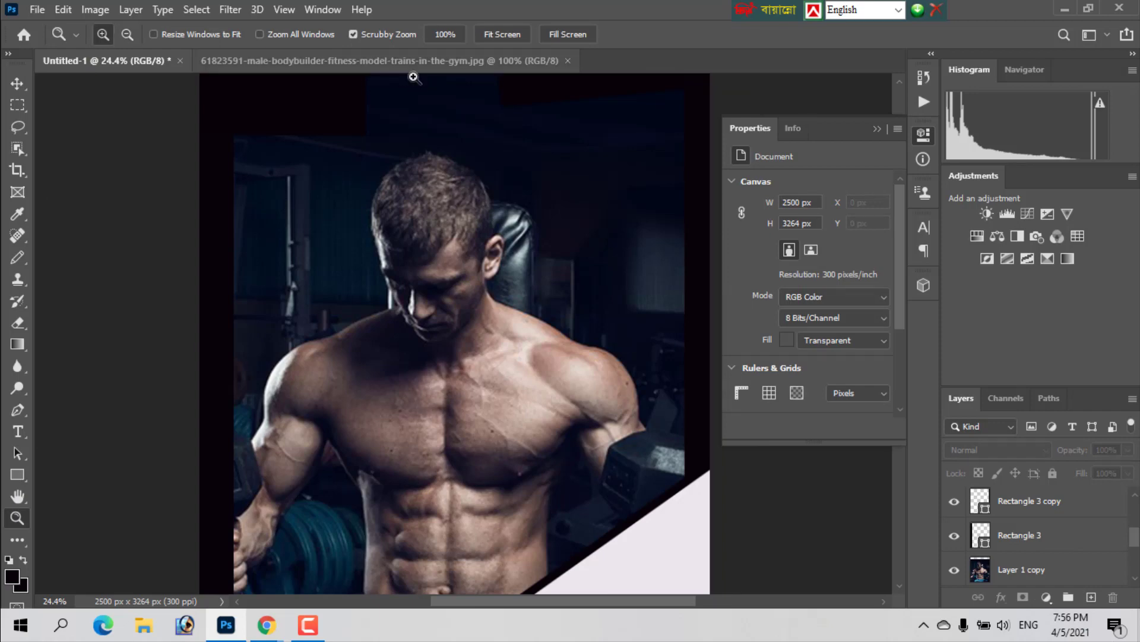
- Zoom to 50% on the top of the poster and collapse the Properties panel
{"action": "left_click", "coordinate": [427, 84]}
{"action": "left_click", "coordinate": [430, 88]}
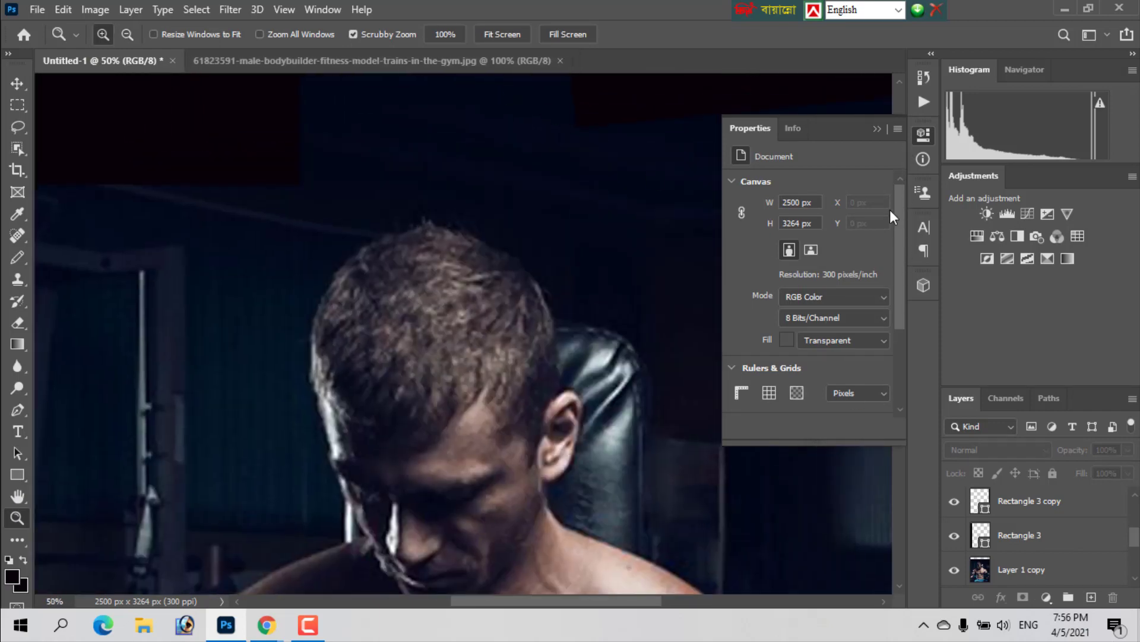
{"action": "left_click", "coordinate": [877, 129]}
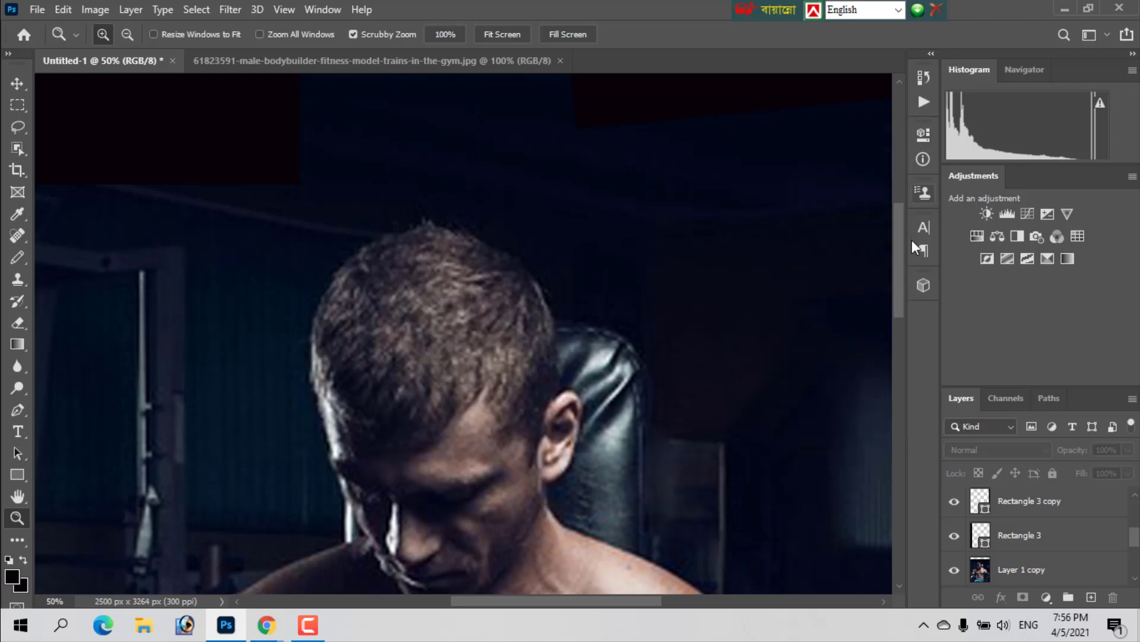
{"action": "mouse_move", "coordinate": [898, 223]}
{"action": "left_mouse_down"}
{"action": "mouse_move", "coordinate": [902, 144]}
{"action": "mouse_move", "coordinate": [901, 224]}
{"action": "left_mouse_up"}
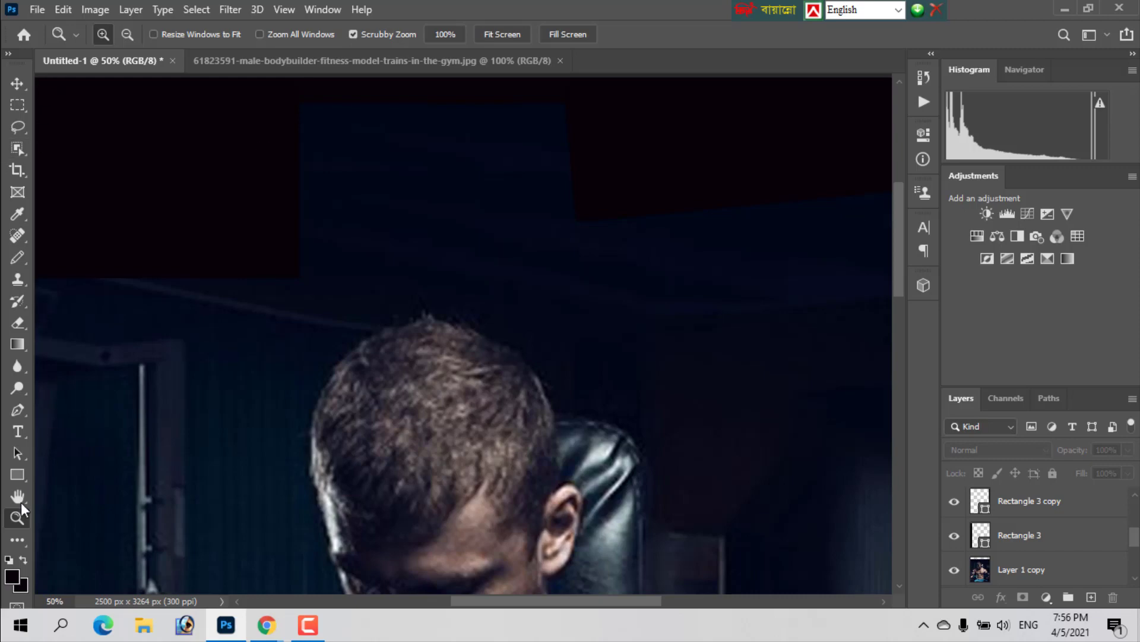
{"action": "left_click", "coordinate": [20, 475]}
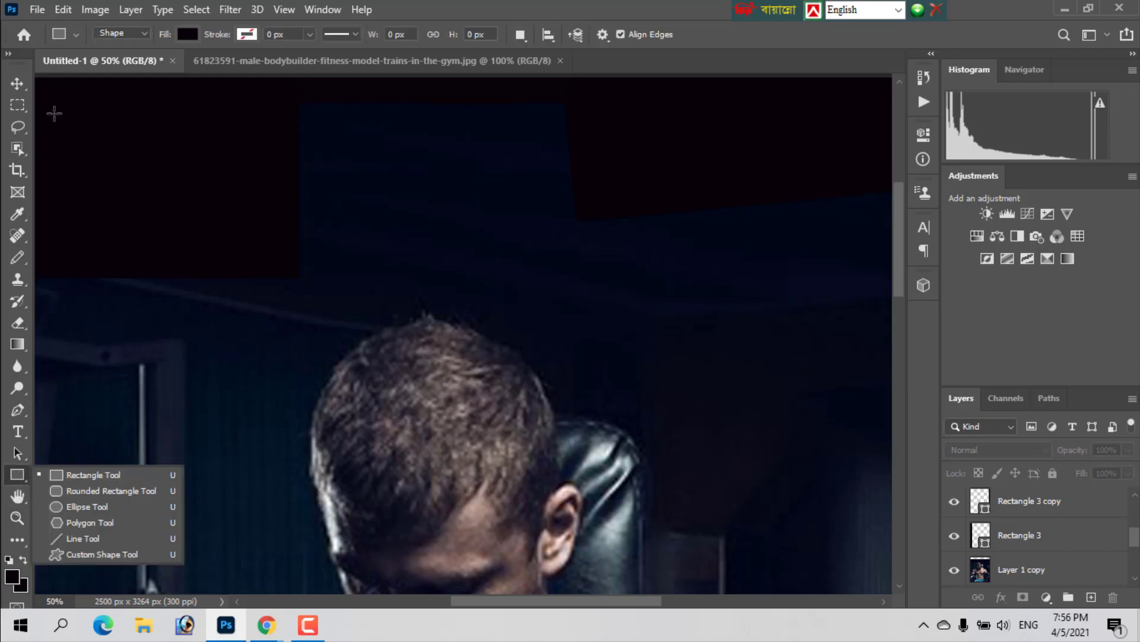
- Move the top-left dark rectangle rightward along the poster's top edge
{"action": "left_click", "coordinate": [23, 81]}
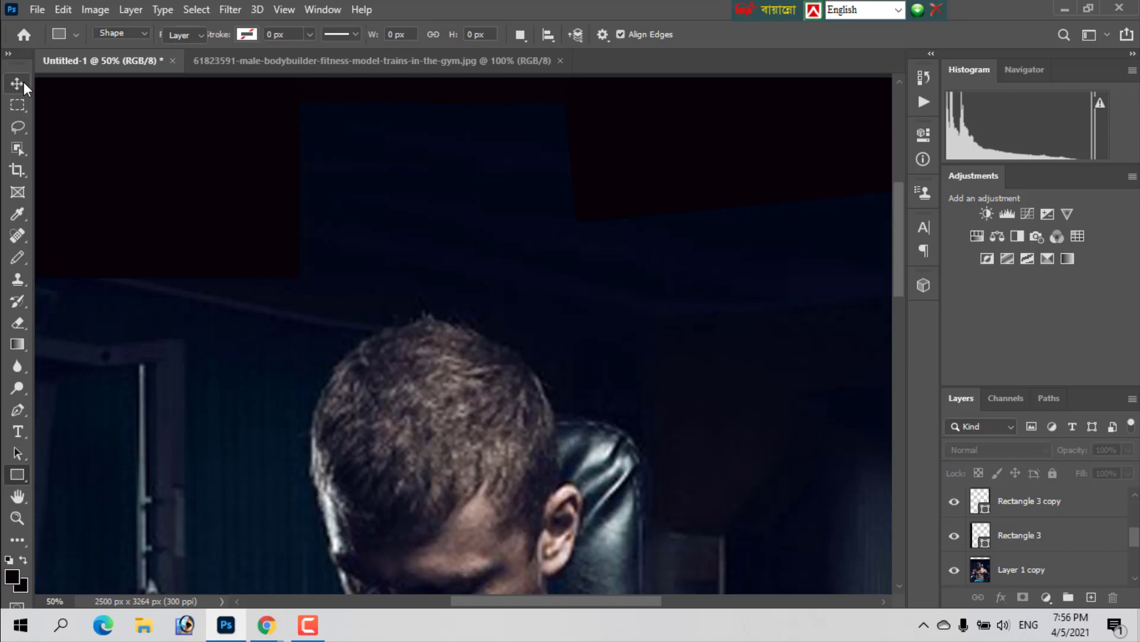
{"action": "left_click", "coordinate": [119, 202]}
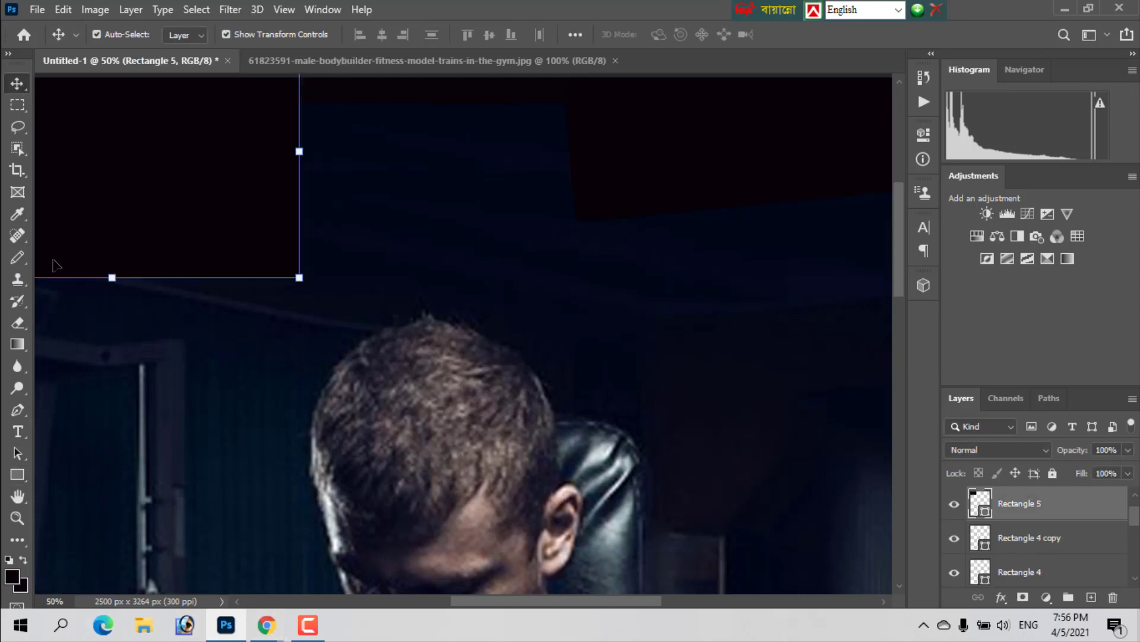
{"action": "left_click_drag", "start_coordinate": [71, 230], "coordinate": [393, 203]}
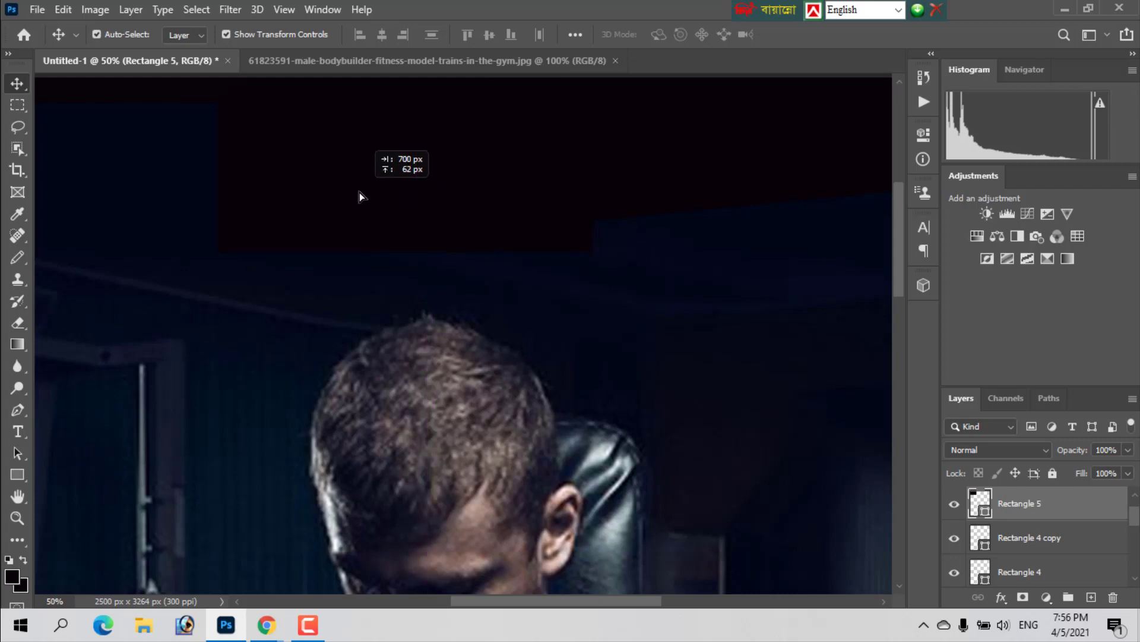
{"action": "left_click_drag", "start_coordinate": [393, 203], "coordinate": [358, 192]}
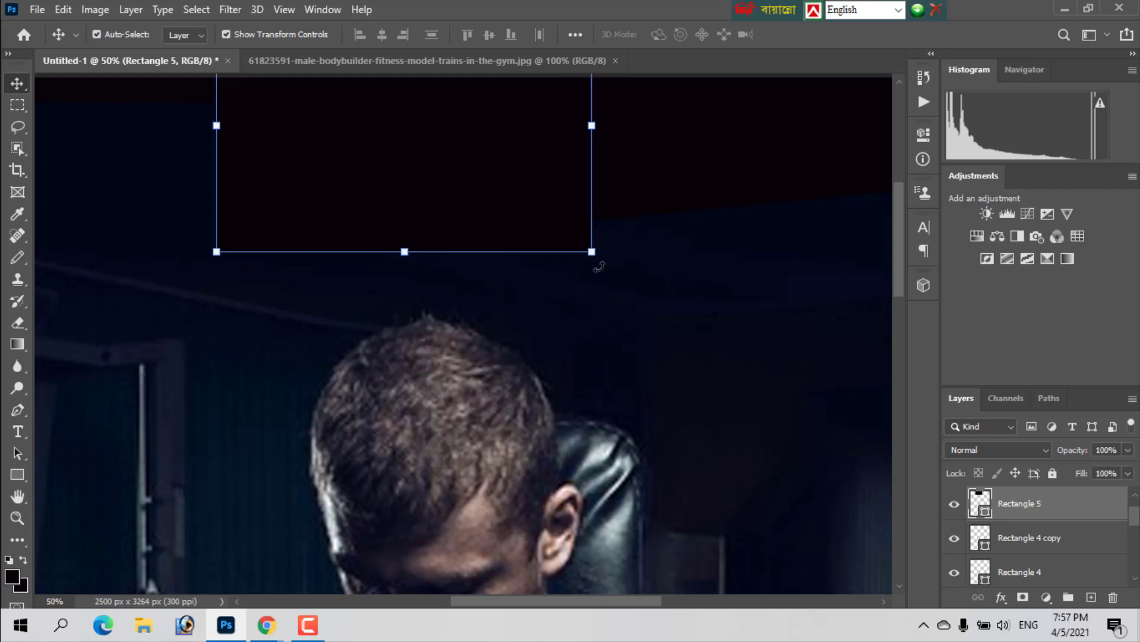
- Try tilting the rectangle about 8.5° and repositioning it, then undo the rotation
{"action": "left_click", "coordinate": [630, 265]}
{"action": "left_click_drag", "start_coordinate": [629, 266], "coordinate": [665, 251]}
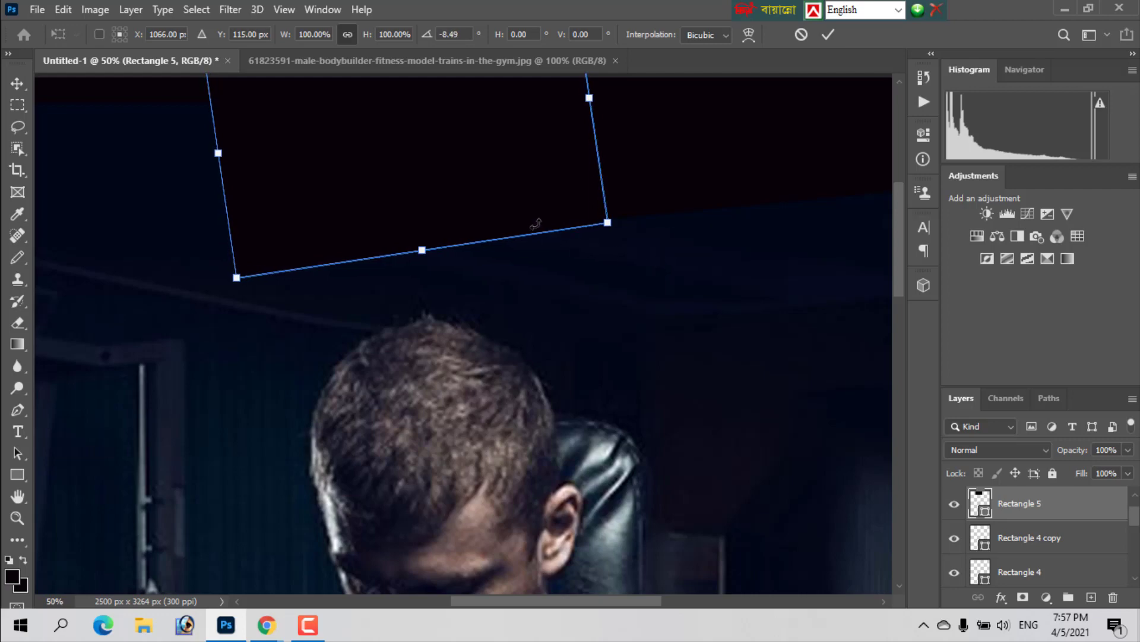
{"action": "mouse_move", "coordinate": [460, 163]}
{"action": "left_mouse_down"}
{"action": "mouse_move", "coordinate": [414, 192]}
{"action": "mouse_move", "coordinate": [434, 197]}
{"action": "left_mouse_up"}
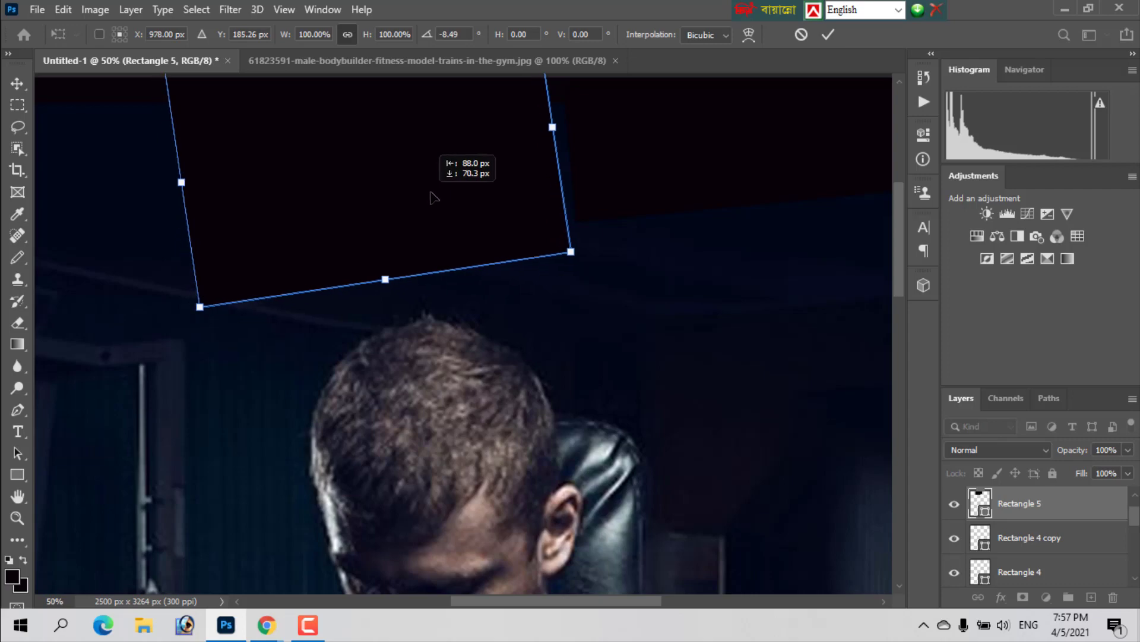
{"action": "left_click_drag", "start_coordinate": [430, 191], "coordinate": [427, 183]}
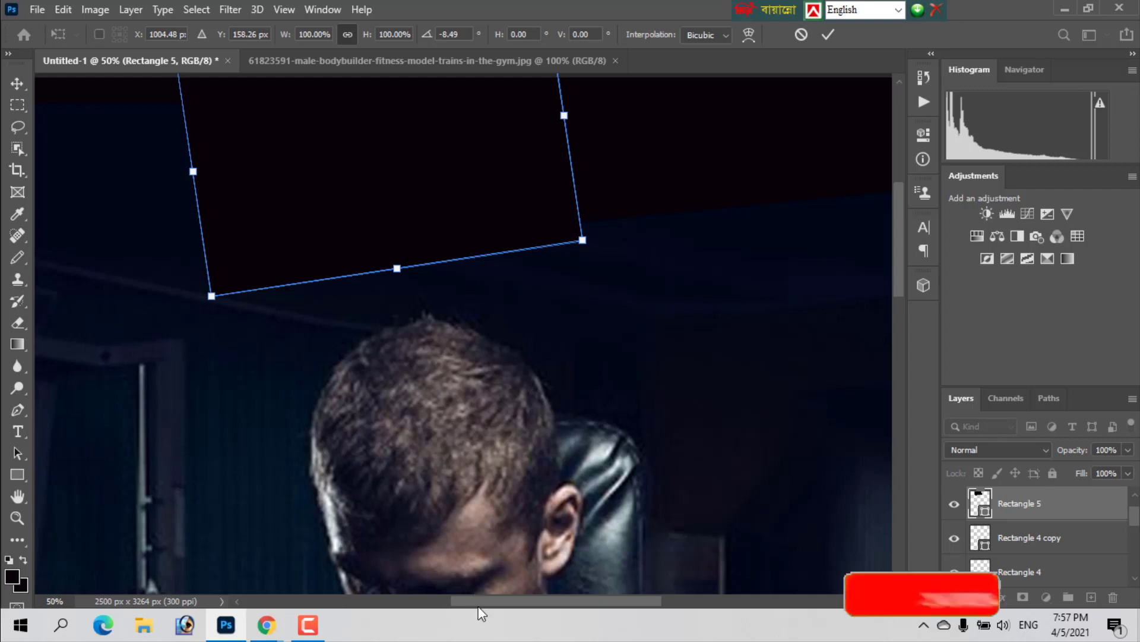
{"action": "key", "text": "ctrl+z"}
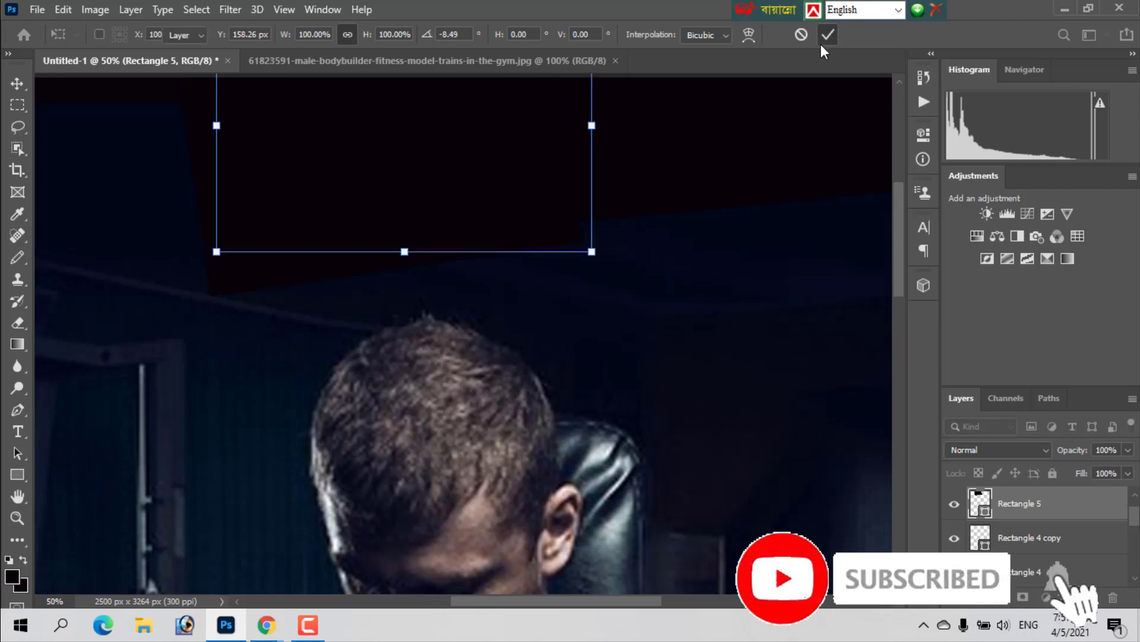
- Keep the dark rectangle untilted and move it 224 px to the left
{"action": "left_click", "coordinate": [828, 34]}
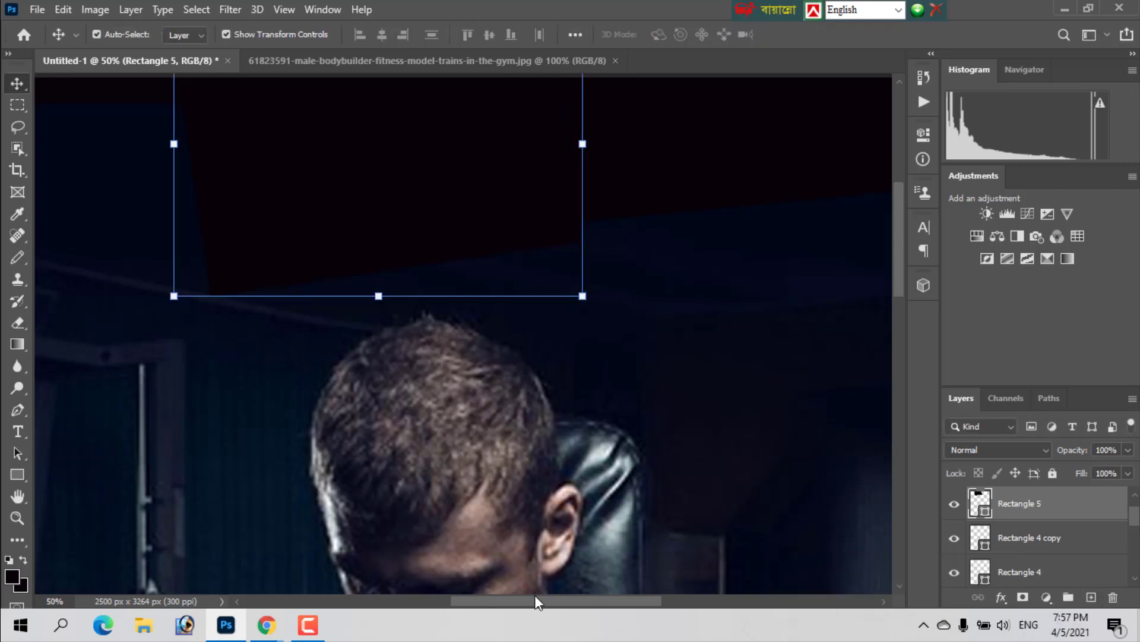
{"action": "left_click_drag", "start_coordinate": [541, 599], "coordinate": [482, 592]}
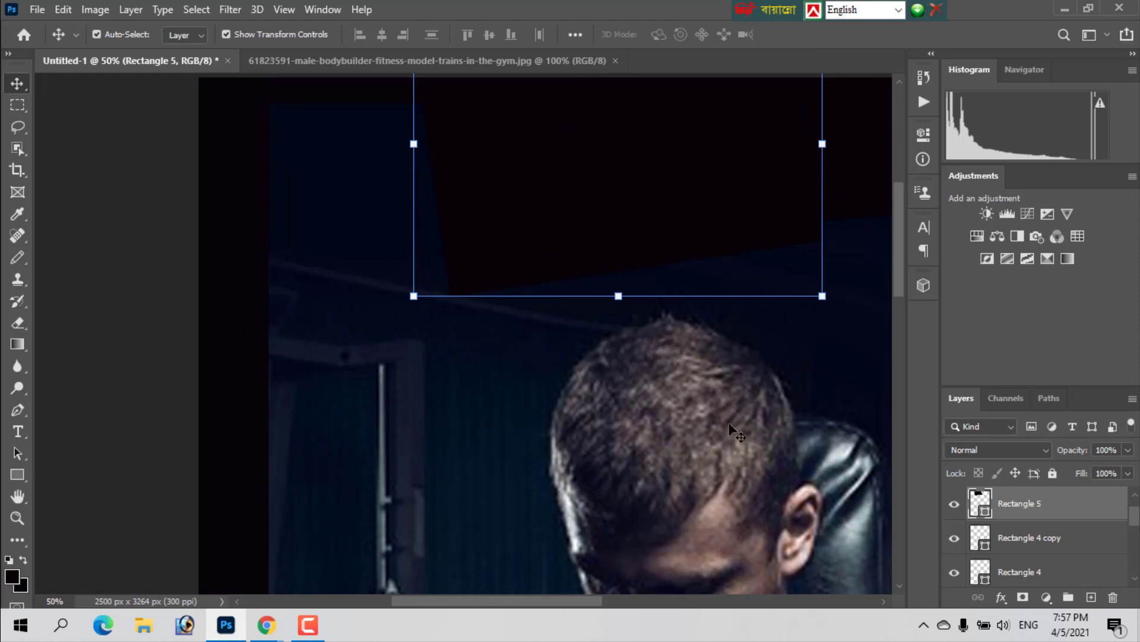
{"action": "left_click", "coordinate": [360, 174]}
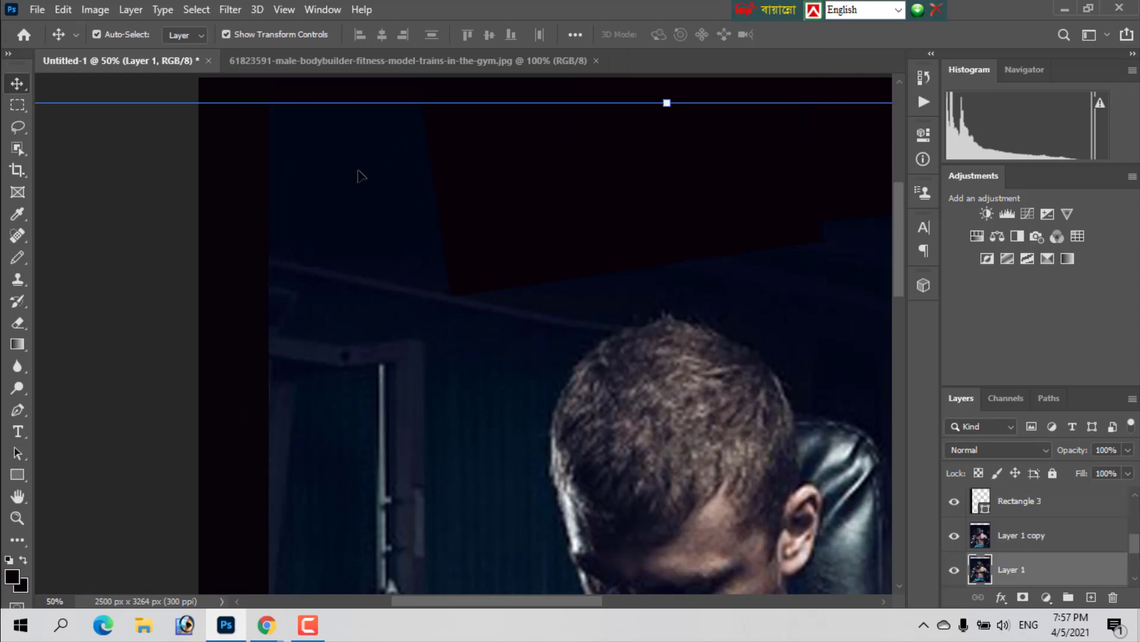
{"action": "left_click", "coordinate": [509, 192]}
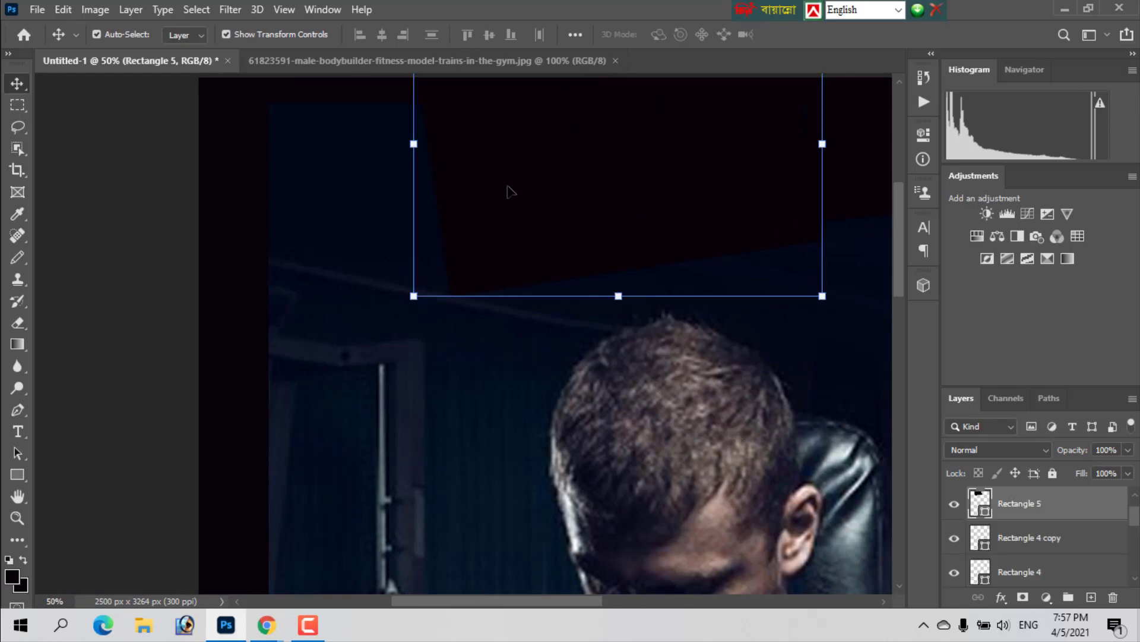
{"action": "key", "text": "ctrl"}
{"action": "left_click_drag", "start_coordinate": [520, 189], "coordinate": [225, 210]}
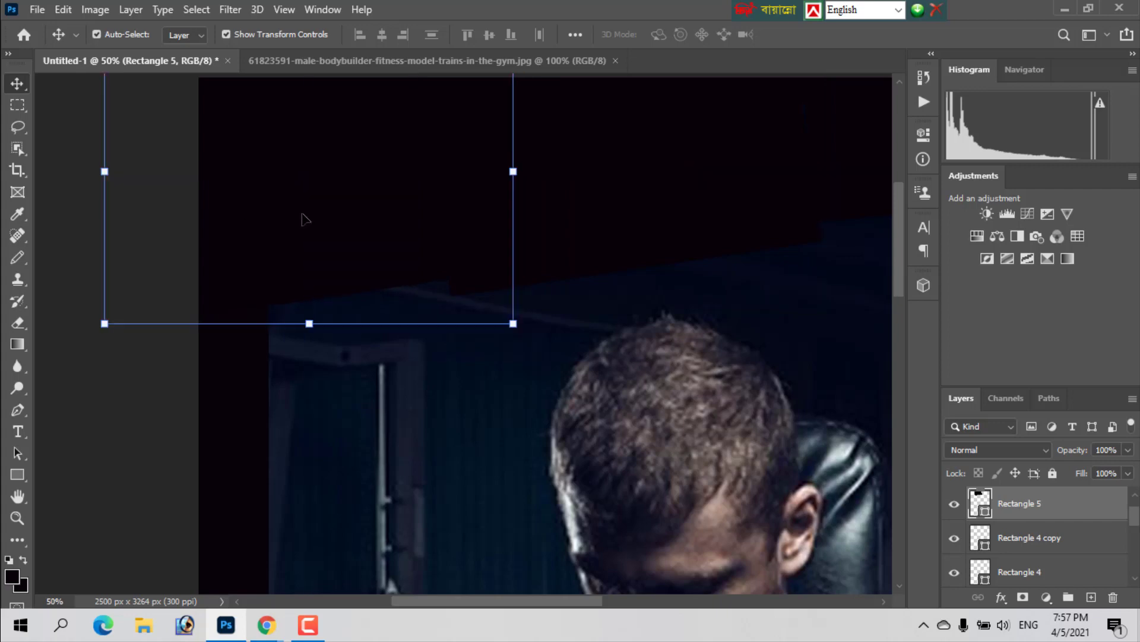
- Duplicate it as Rectangle 5 copy against the poster's left edge, then reselect Rectangle 5 and zoom out
{"action": "key", "text": "ctrl+j"}
{"action": "mouse_move", "coordinate": [376, 208]}
{"action": "left_mouse_down"}
{"action": "mouse_move", "coordinate": [348, 214]}
{"action": "mouse_move", "coordinate": [351, 255]}
{"action": "left_mouse_up"}
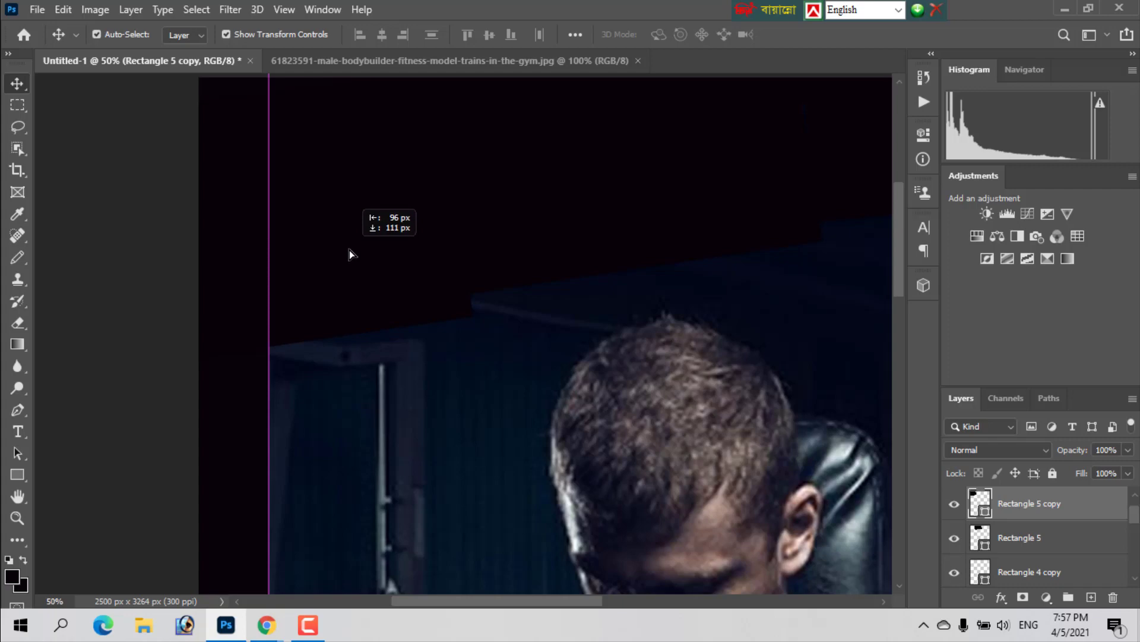
{"action": "left_click_drag", "start_coordinate": [350, 251], "coordinate": [349, 250]}
{"action": "left_click", "coordinate": [680, 189]}
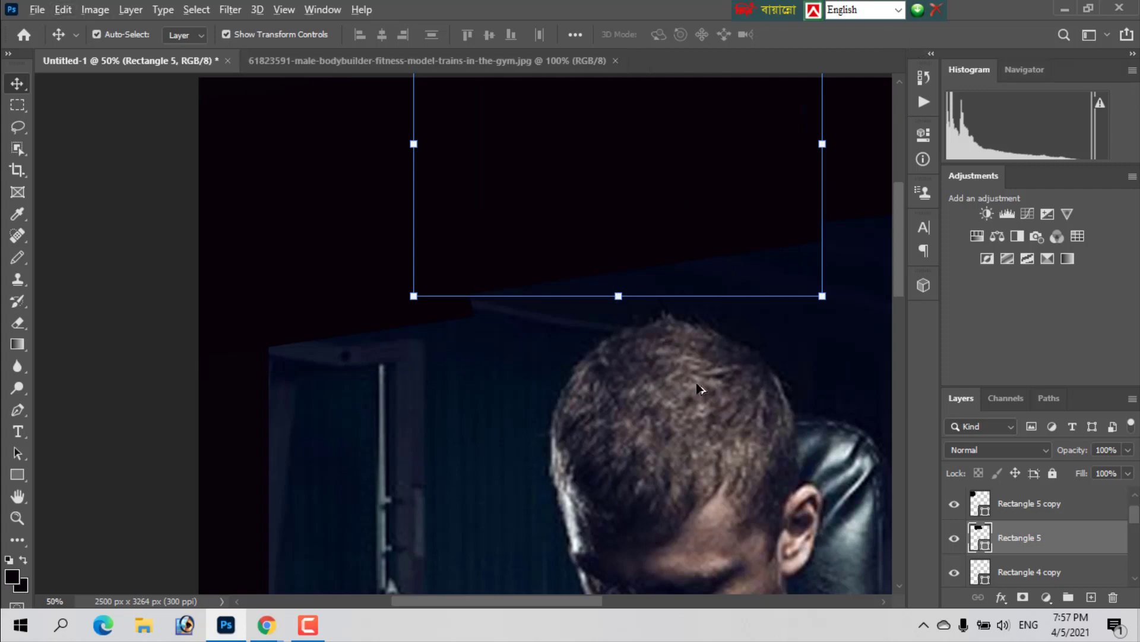
{"action": "scroll", "coordinate": [585, 406], "scroll_direction": "down", "scroll_amount": 1}
{"action": "scroll", "coordinate": [585, 407], "scroll_direction": "down", "scroll_amount": 1}
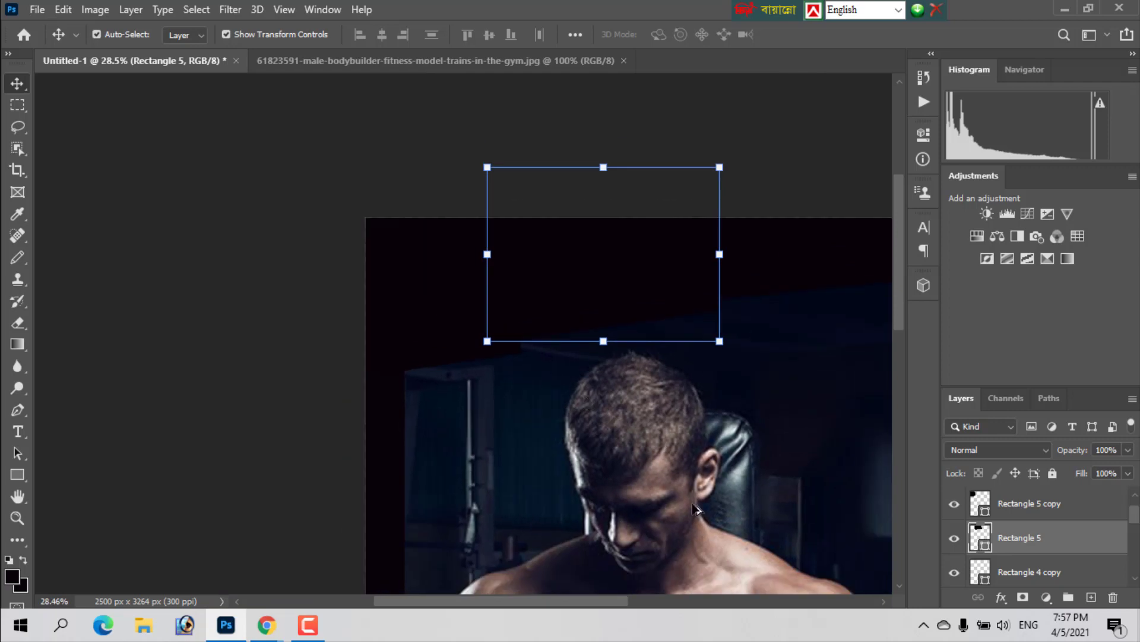
{"action": "scroll", "coordinate": [746, 481], "scroll_direction": "down", "scroll_amount": 1}
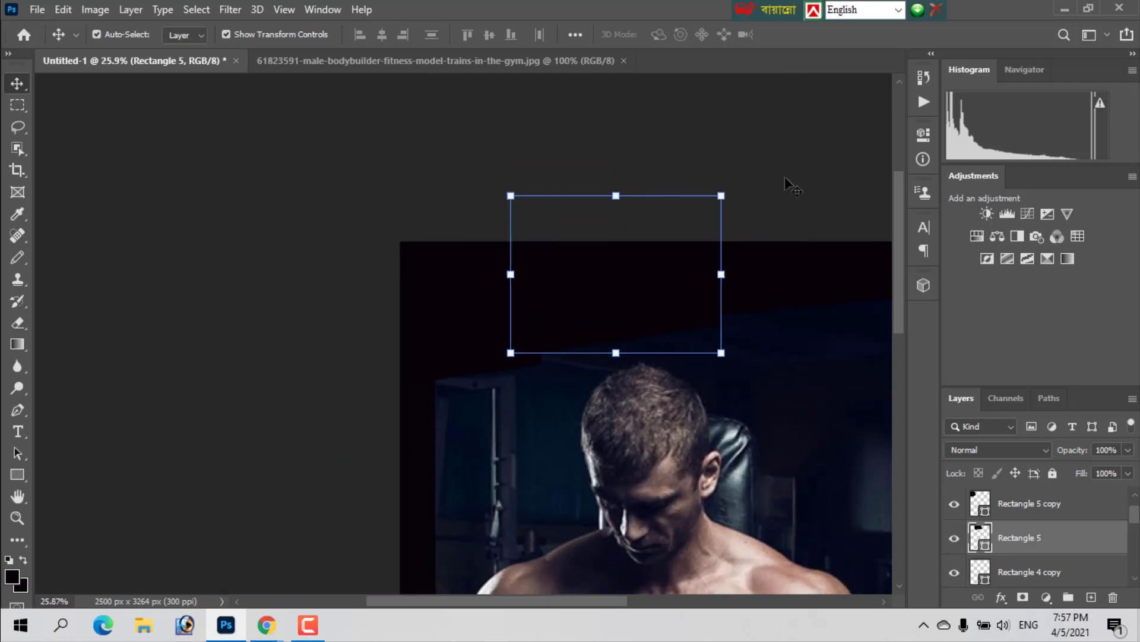
{"action": "mouse_move", "coordinate": [548, 601]}
{"action": "left_mouse_down"}
{"action": "mouse_move", "coordinate": [699, 597]}
{"action": "mouse_move", "coordinate": [598, 601]}
{"action": "left_mouse_up"}
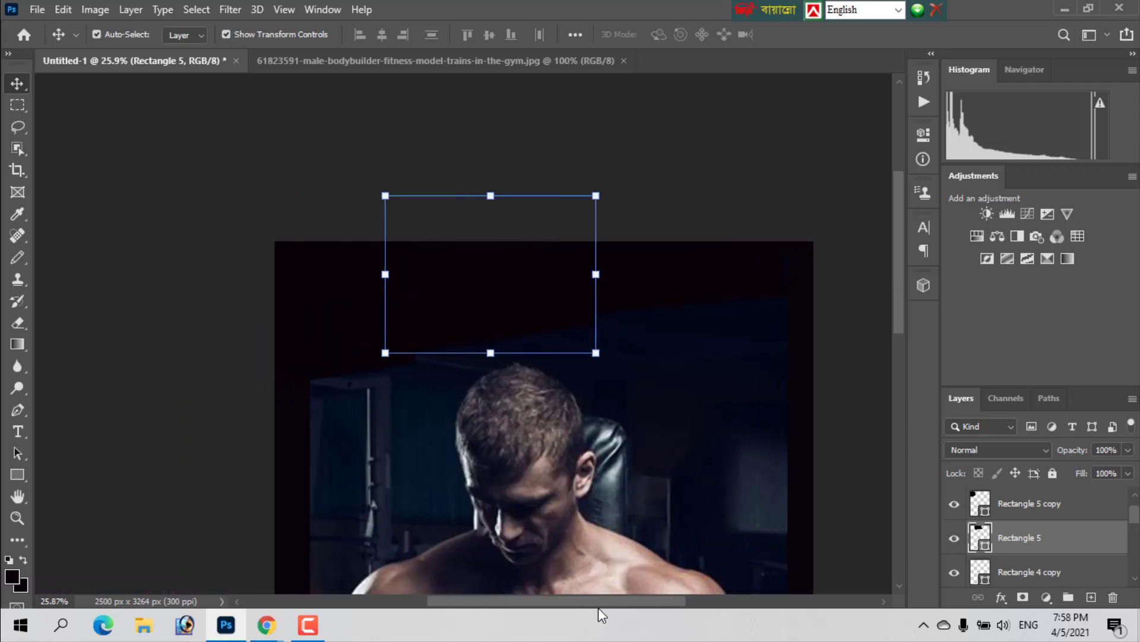
{"action": "left_click_drag", "start_coordinate": [898, 222], "coordinate": [896, 273]}
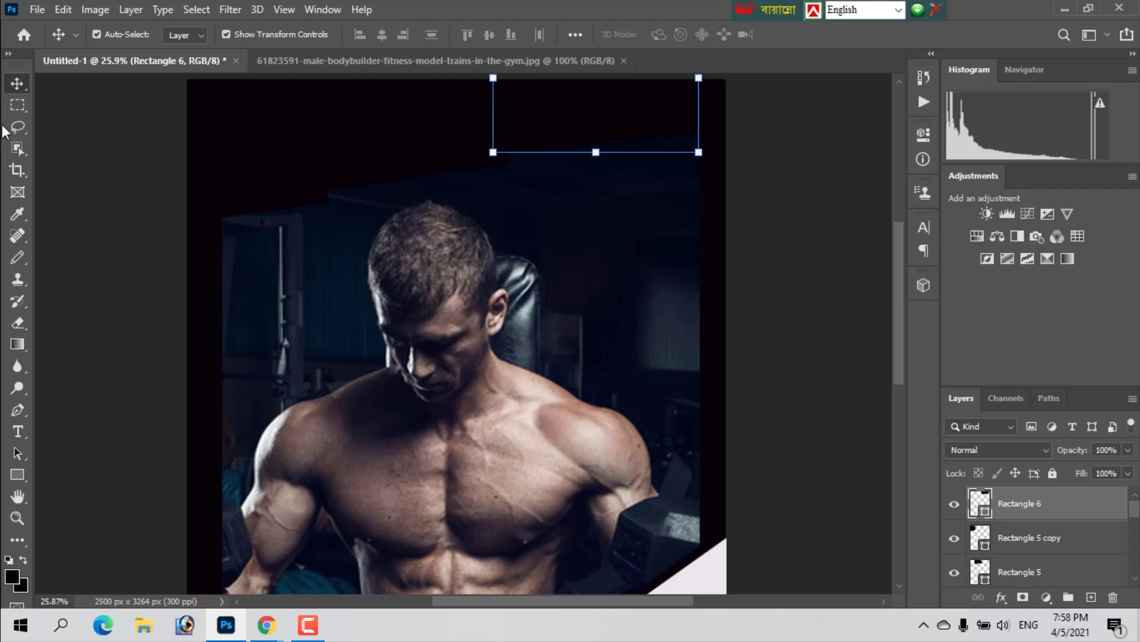
- Select the Rectangle Tool, zoom out to 14.6%, and cancel the Create Rectangle size dialog
{"action": "left_click", "coordinate": [16, 478]}
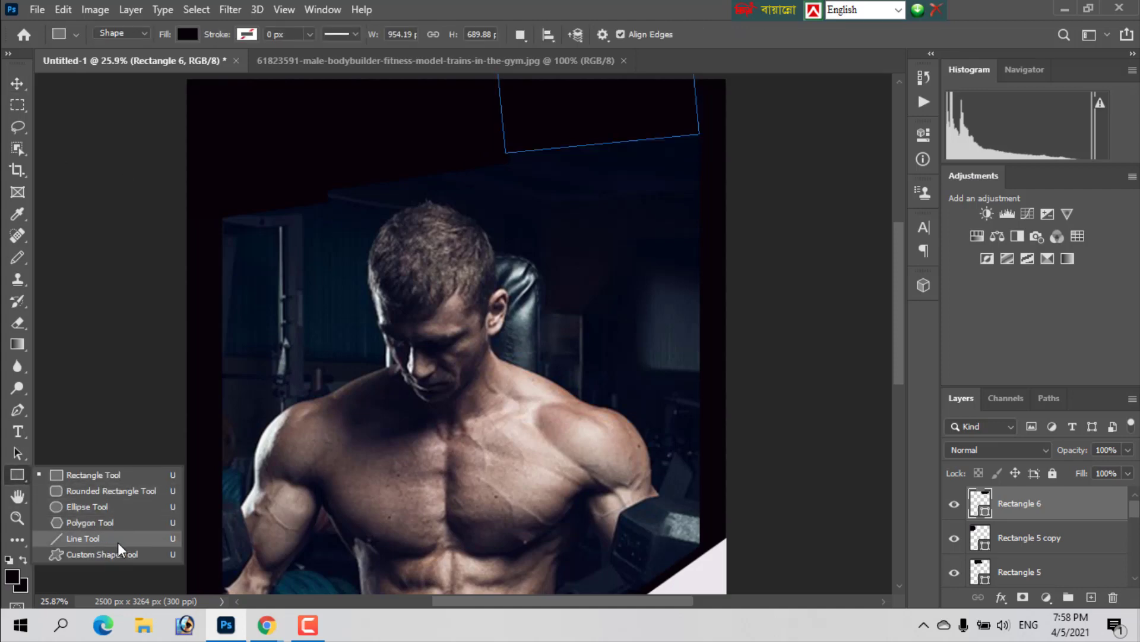
{"action": "key", "text": "Escape"}
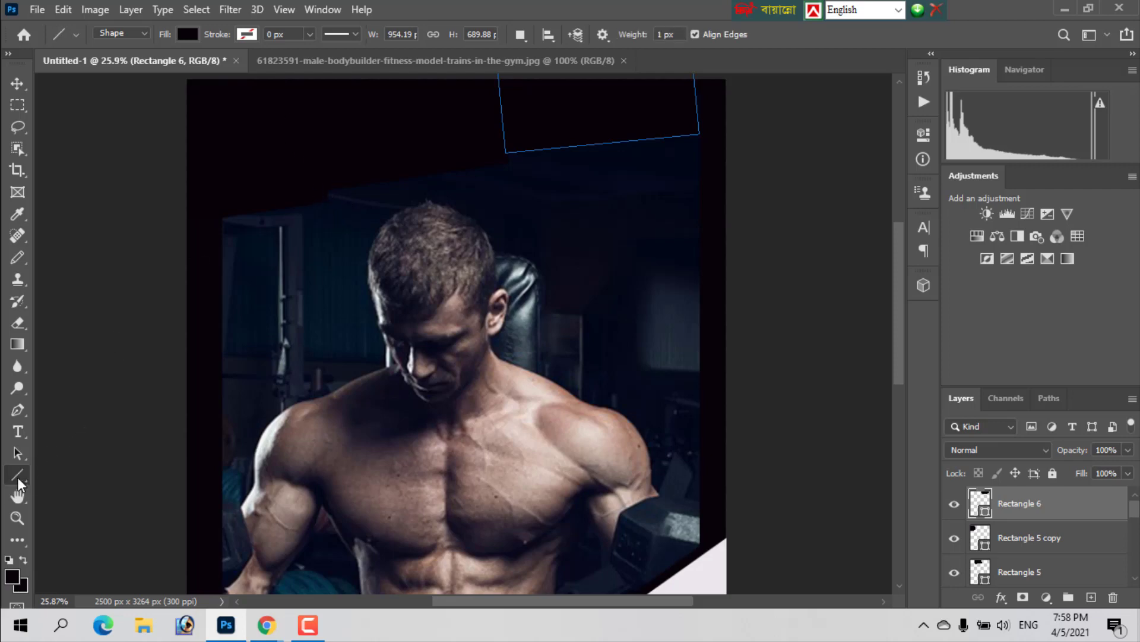
{"action": "right_click", "coordinate": [17, 473]}
{"action": "left_click", "coordinate": [136, 447]}
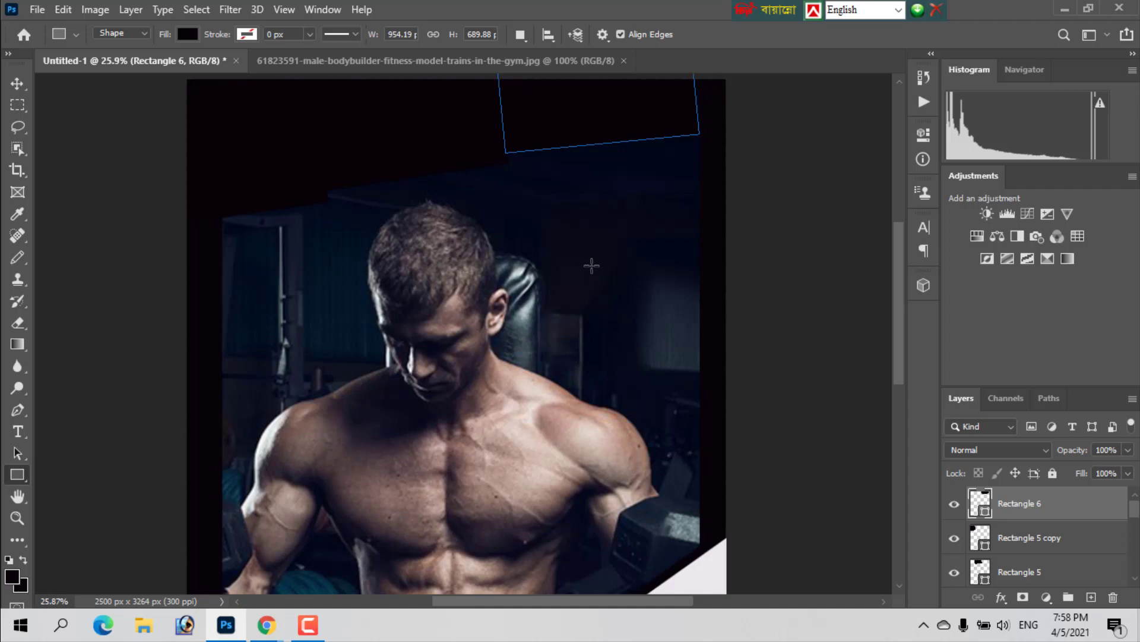
{"action": "scroll", "coordinate": [592, 265], "scroll_direction": "down", "scroll_amount": 1}
{"action": "scroll", "coordinate": [593, 263], "scroll_direction": "down", "scroll_amount": 1}
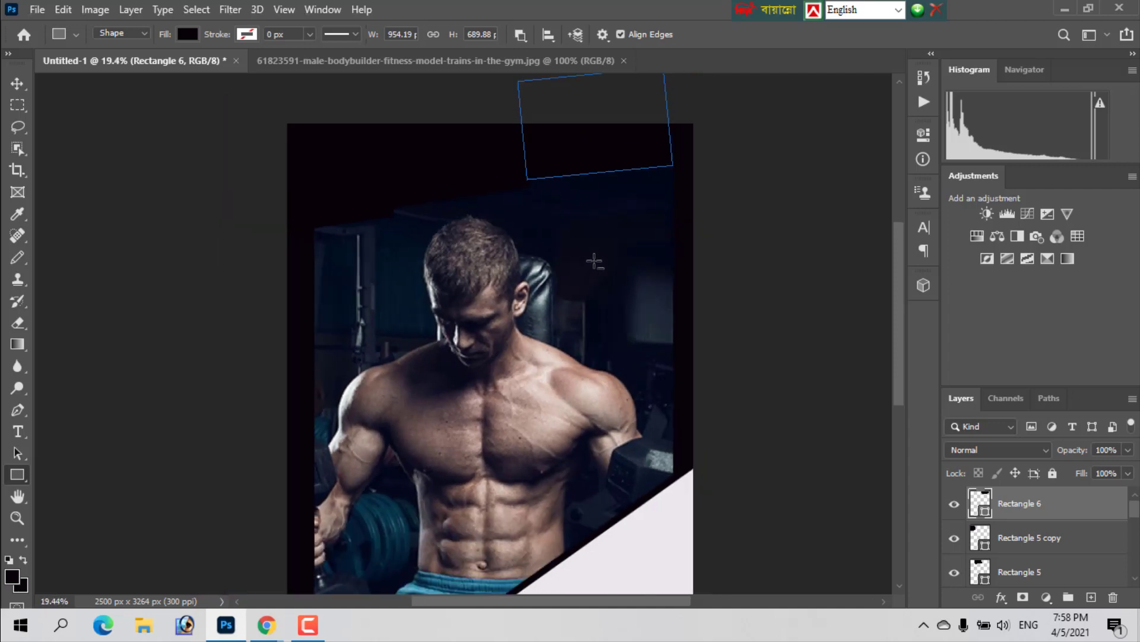
{"action": "scroll", "coordinate": [594, 261], "scroll_direction": "down", "scroll_amount": 1}
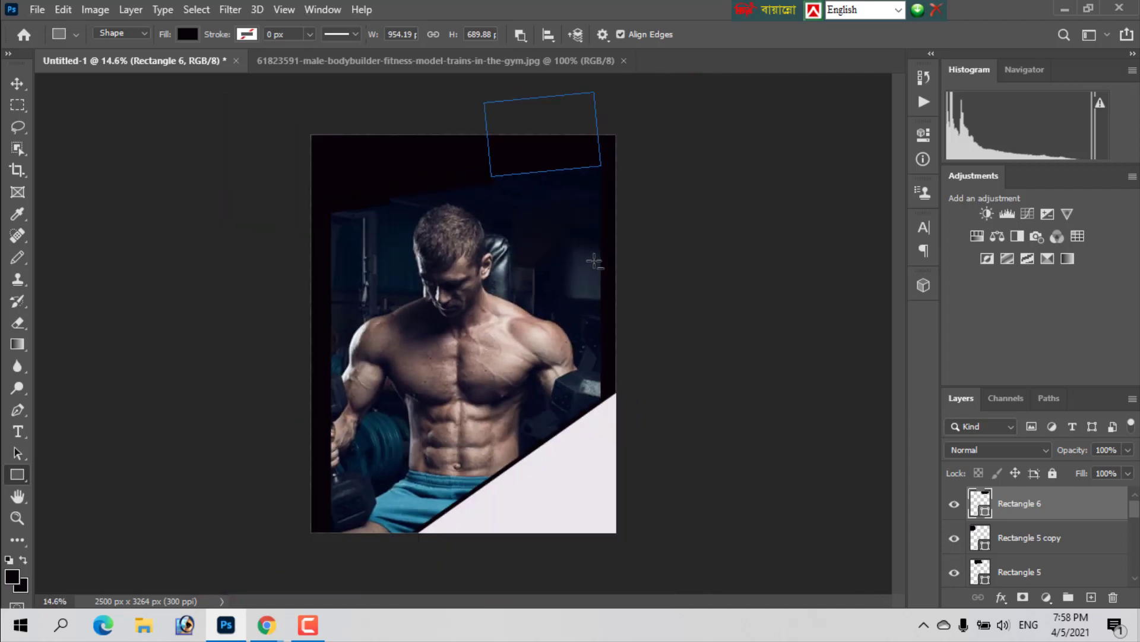
{"action": "left_click", "coordinate": [737, 141]}
{"action": "left_click", "coordinate": [618, 241]}
- Drag a thin vertical line down the photo's left side and add a second 15 × 3005 px rectangle
{"action": "left_click_drag", "start_coordinate": [386, 189], "coordinate": [401, 369]}
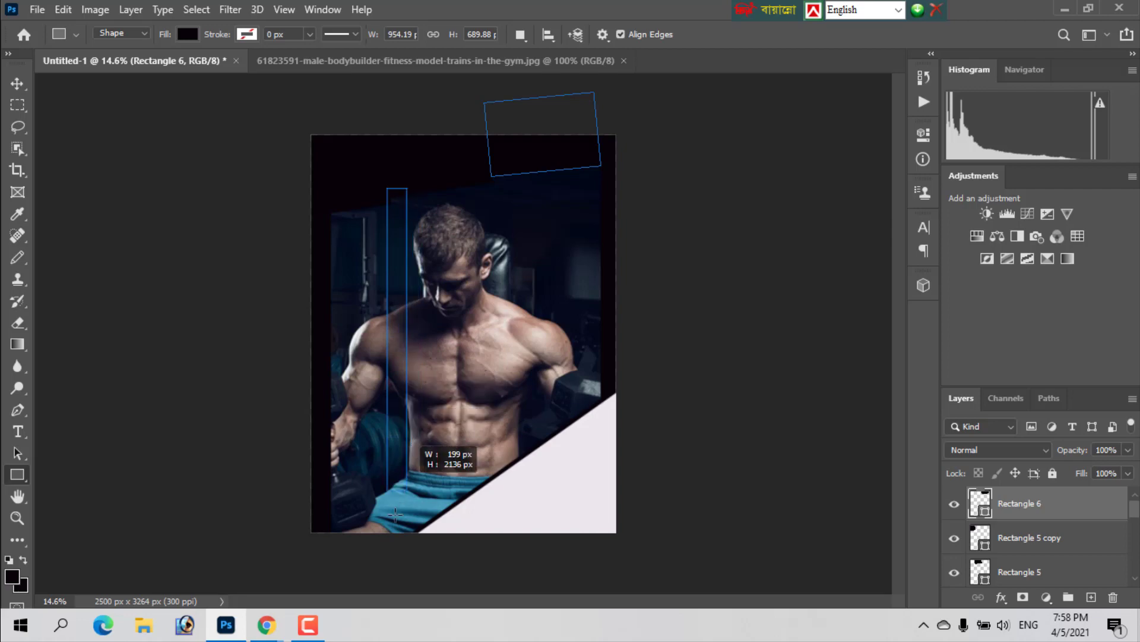
{"action": "left_click_drag", "start_coordinate": [416, 412], "coordinate": [388, 555]}
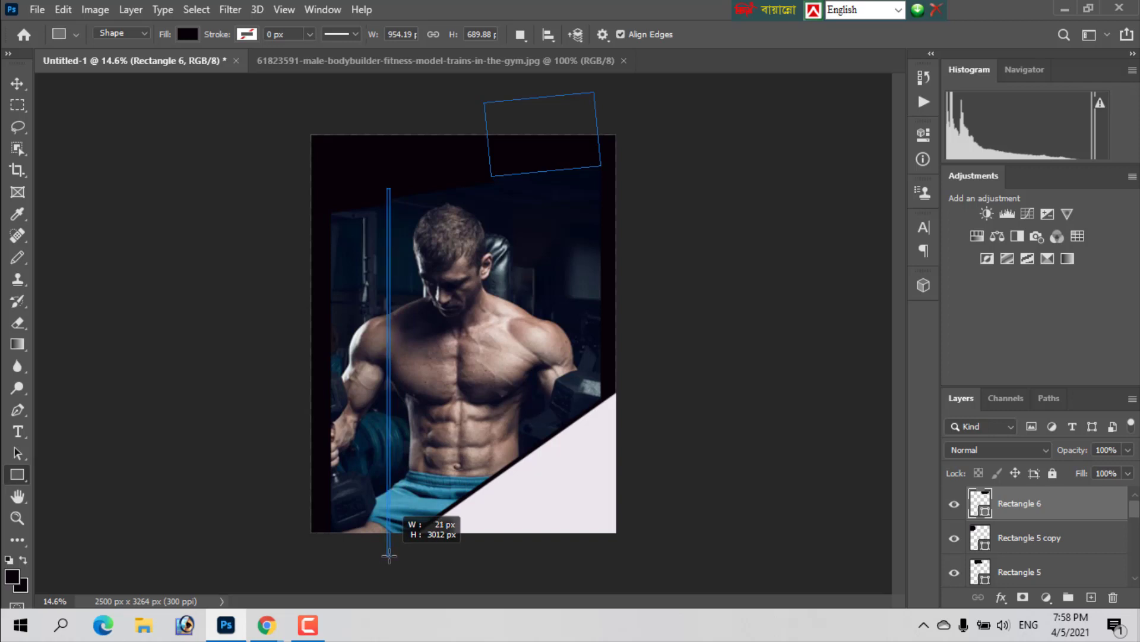
{"action": "left_click_drag", "start_coordinate": [387, 555], "coordinate": [385, 547]}
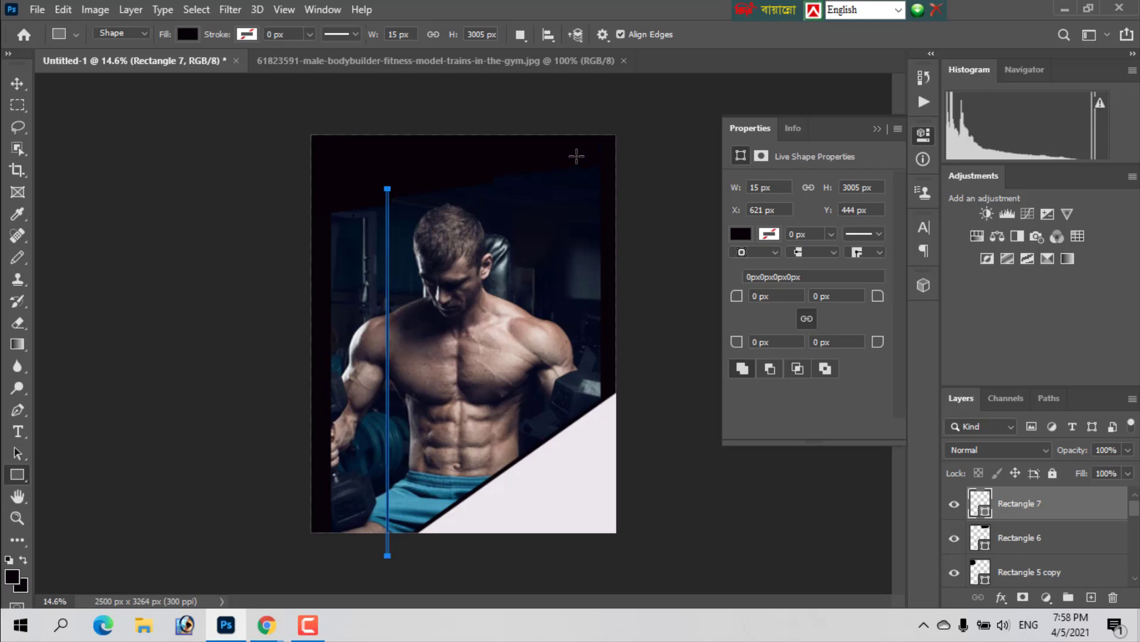
{"action": "left_click", "coordinate": [671, 150]}
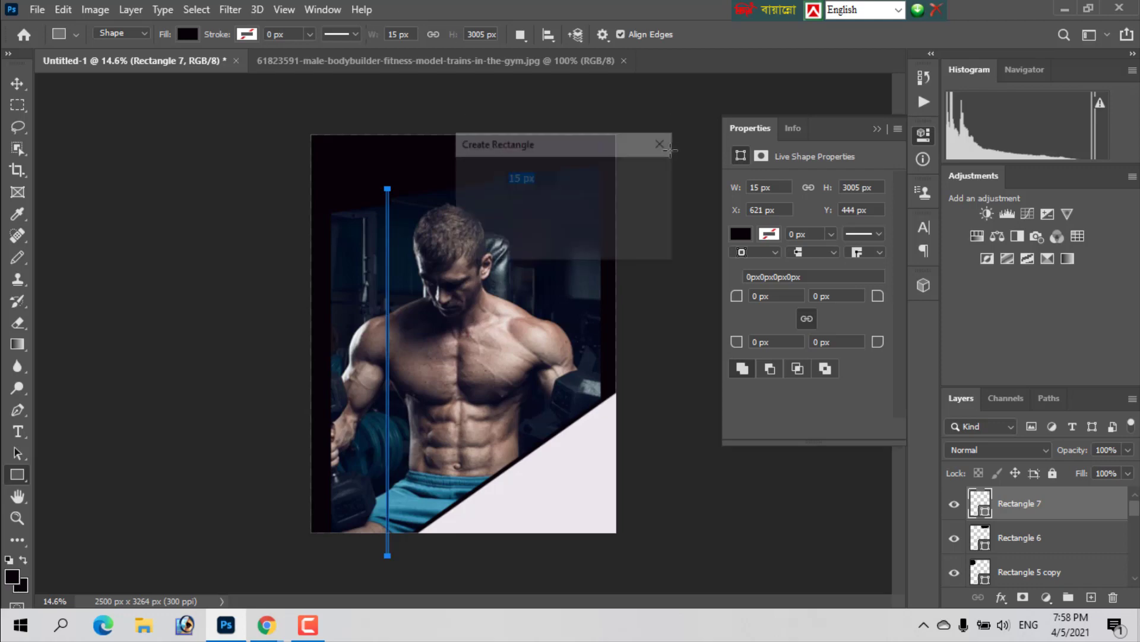
{"action": "left_click", "coordinate": [533, 236]}
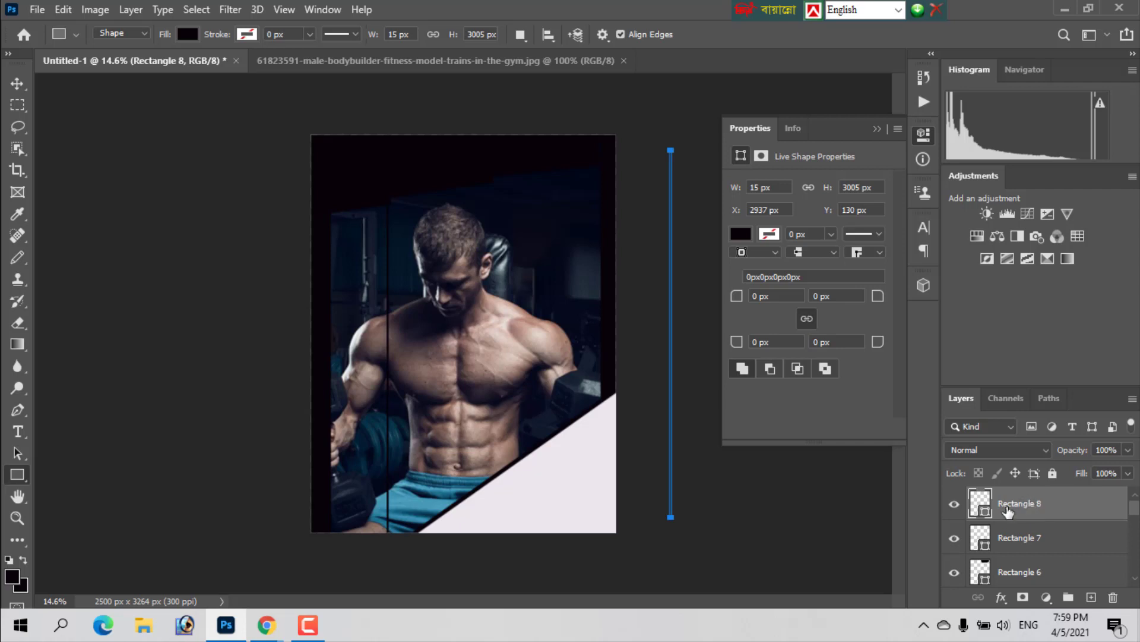
- Toggle Rectangle 8's visibility off and back on to locate the line
{"action": "left_click", "coordinate": [954, 509]}
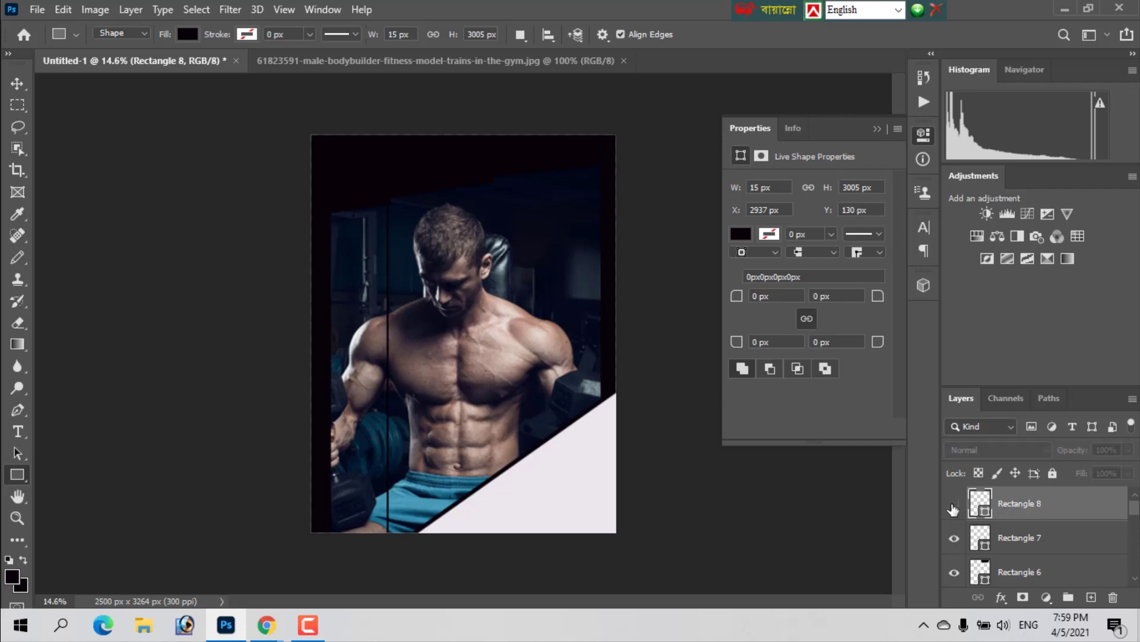
{"action": "left_click", "coordinate": [953, 509]}
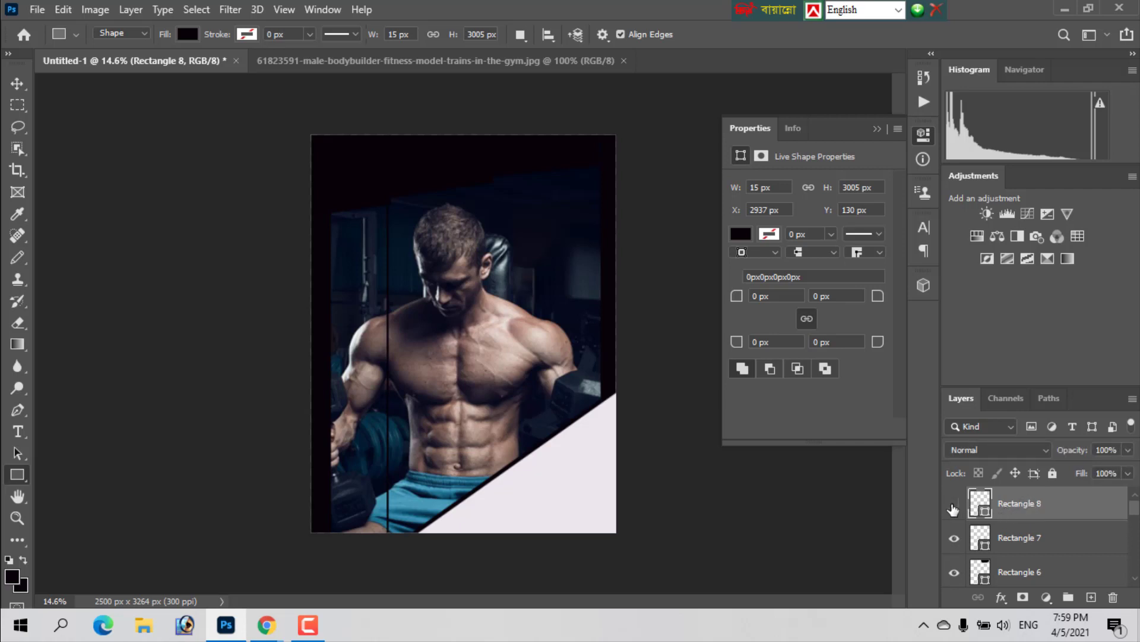
{"action": "left_click", "coordinate": [954, 509]}
{"action": "left_click", "coordinate": [953, 509]}
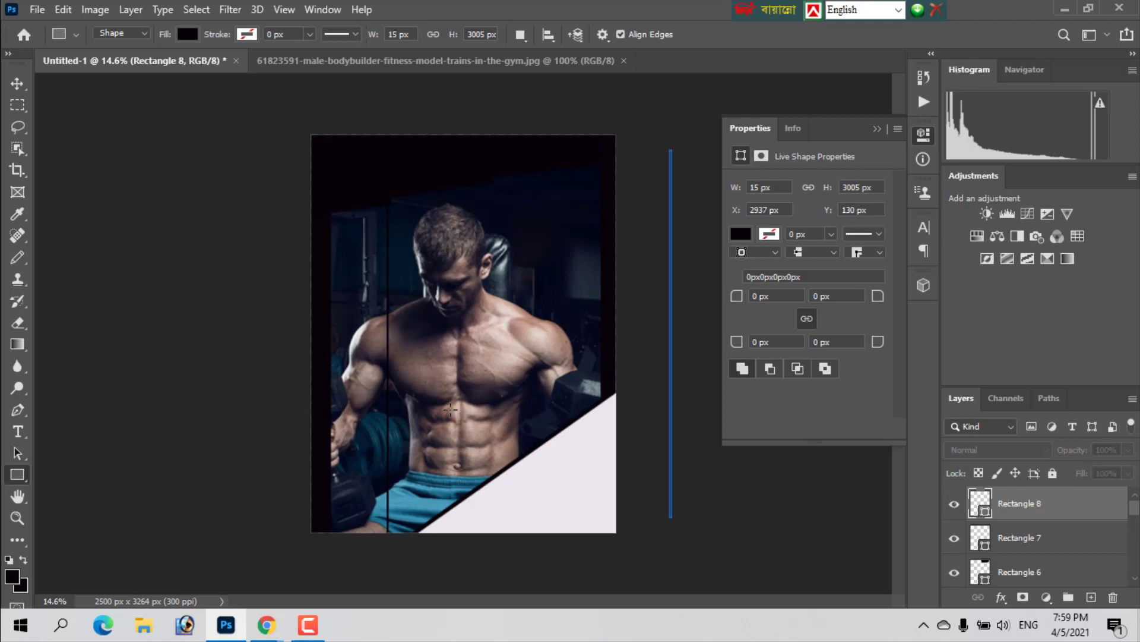
- With the Move tool, select the Rectangle 8 layer and open its context menu
{"action": "left_click", "coordinate": [23, 86]}
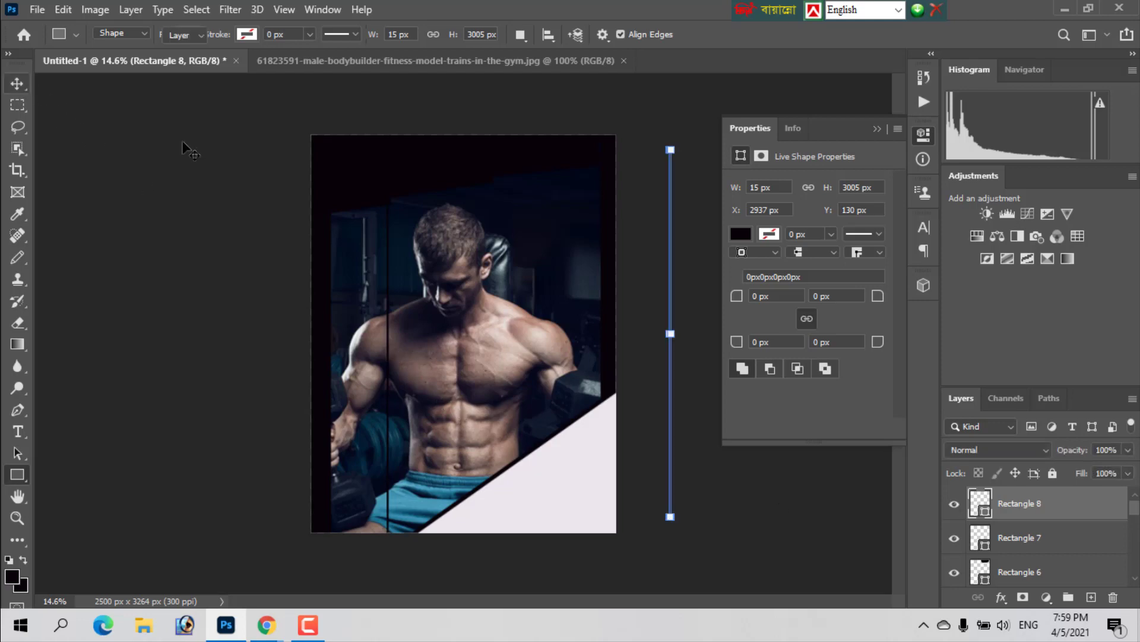
{"action": "key", "text": "v"}
{"action": "left_click", "coordinate": [391, 256]}
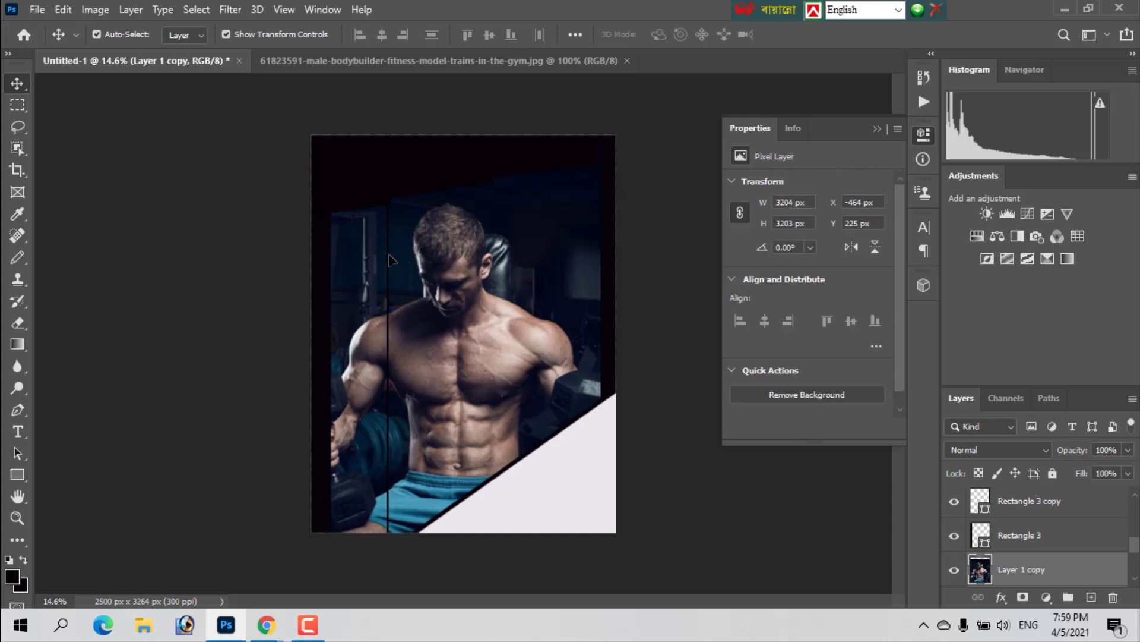
{"action": "left_click", "coordinate": [751, 483]}
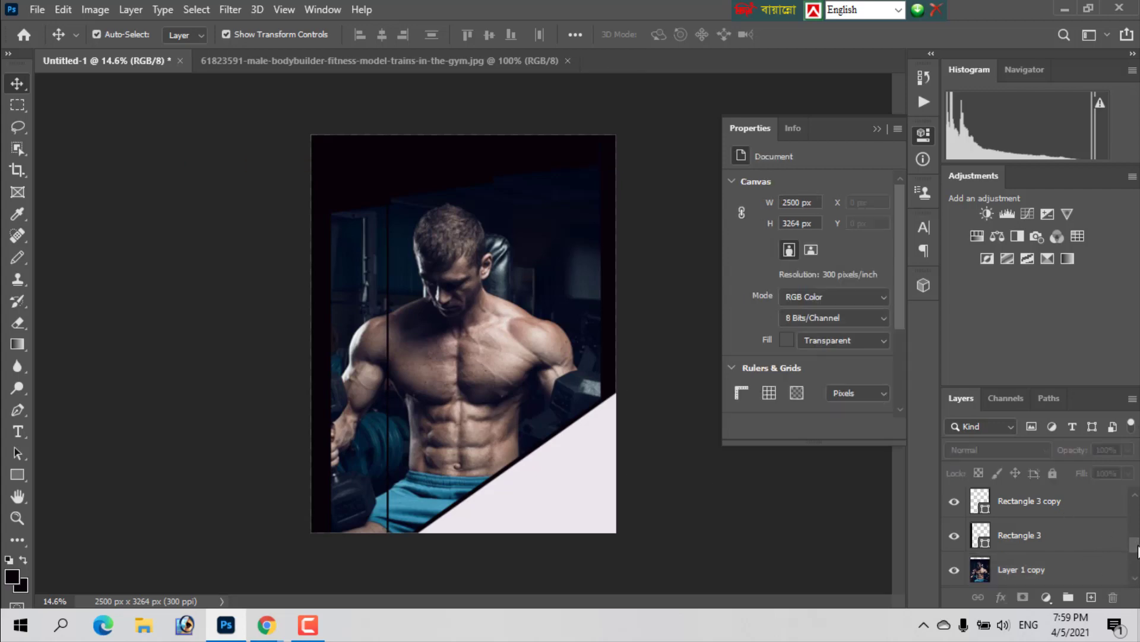
{"action": "scroll", "coordinate": [1106, 535], "scroll_direction": "up", "scroll_amount": 5}
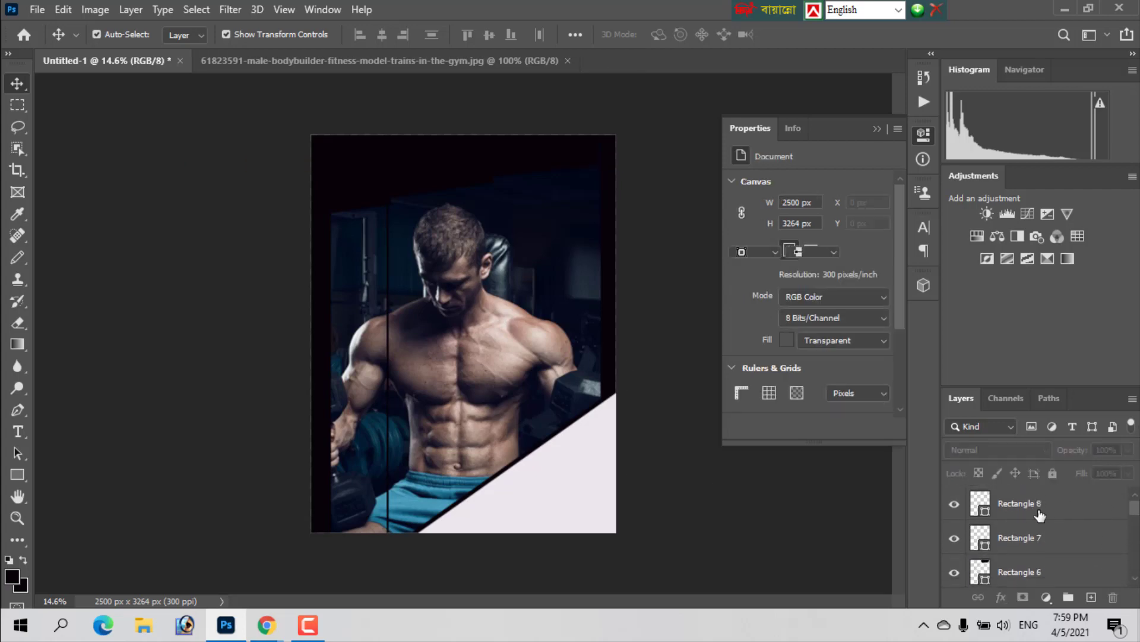
{"action": "left_click", "coordinate": [1040, 514]}
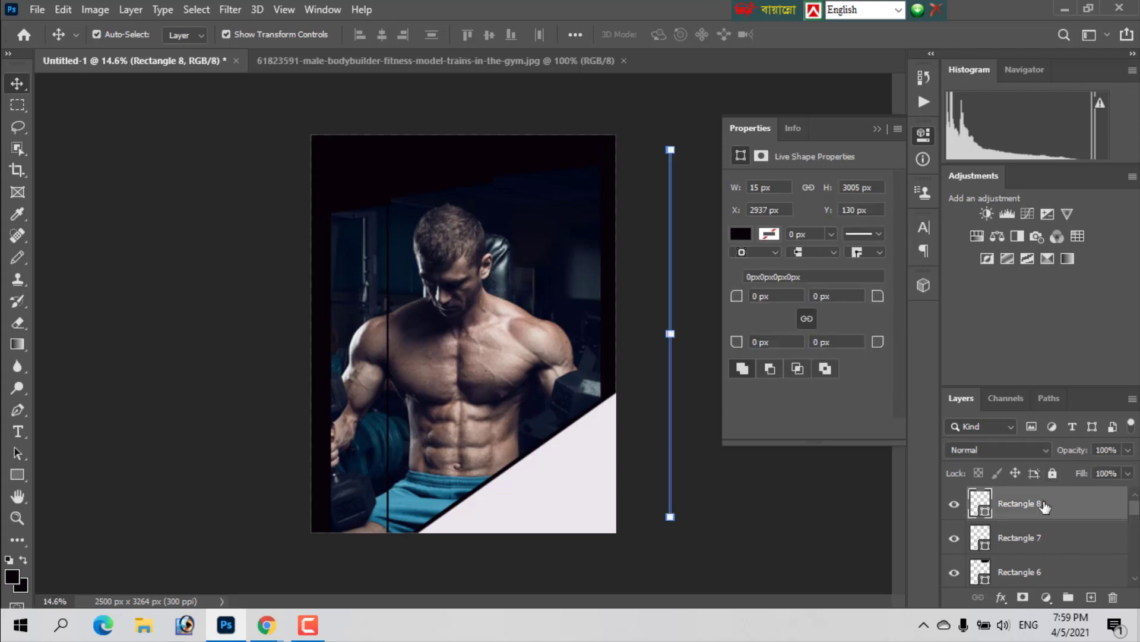
{"action": "right_click", "coordinate": [1044, 508]}
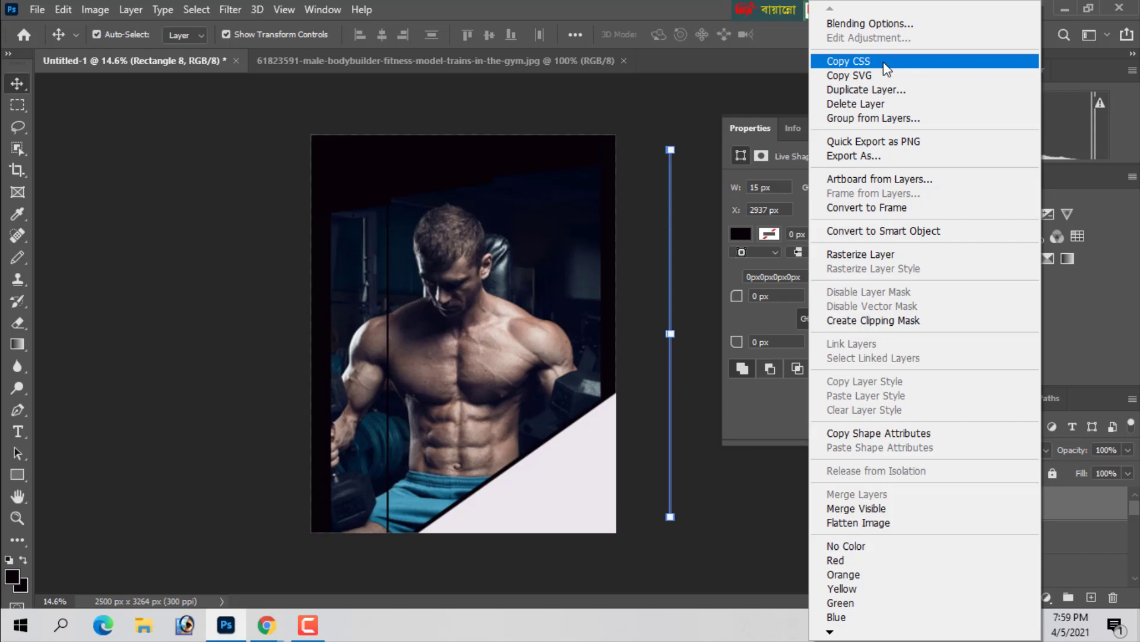
- Duplicate Rectangle 8 as 'Rectangle 8 copy' and drag it to the poster's centre
{"action": "left_click", "coordinate": [925, 90]}
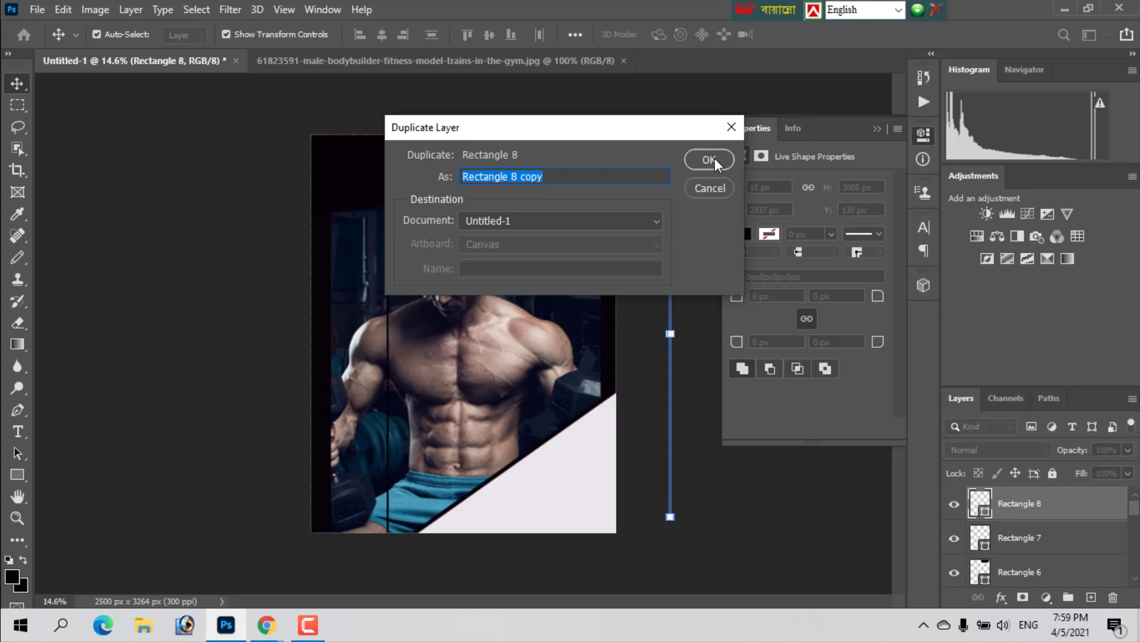
{"action": "left_click", "coordinate": [709, 160]}
{"action": "left_click_drag", "start_coordinate": [662, 191], "coordinate": [444, 355]}
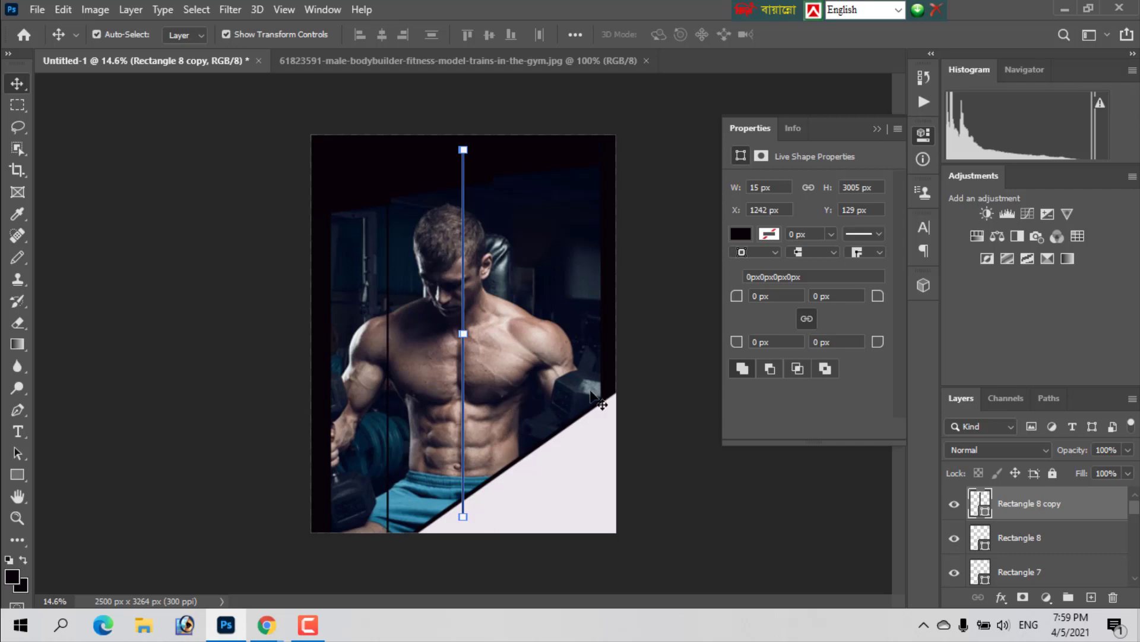
- Nudge Rectangle 8 copy rightward with the arrow key toward X 1783 px
{"action": "key", "text": "Right"}
{"action": "key", "text": "Right"}
{"action": "key", "text": "Right"}
{"action": "key", "text": "Right"}
{"action": "key", "text": "Right"}
{"action": "key", "text": "Right"}
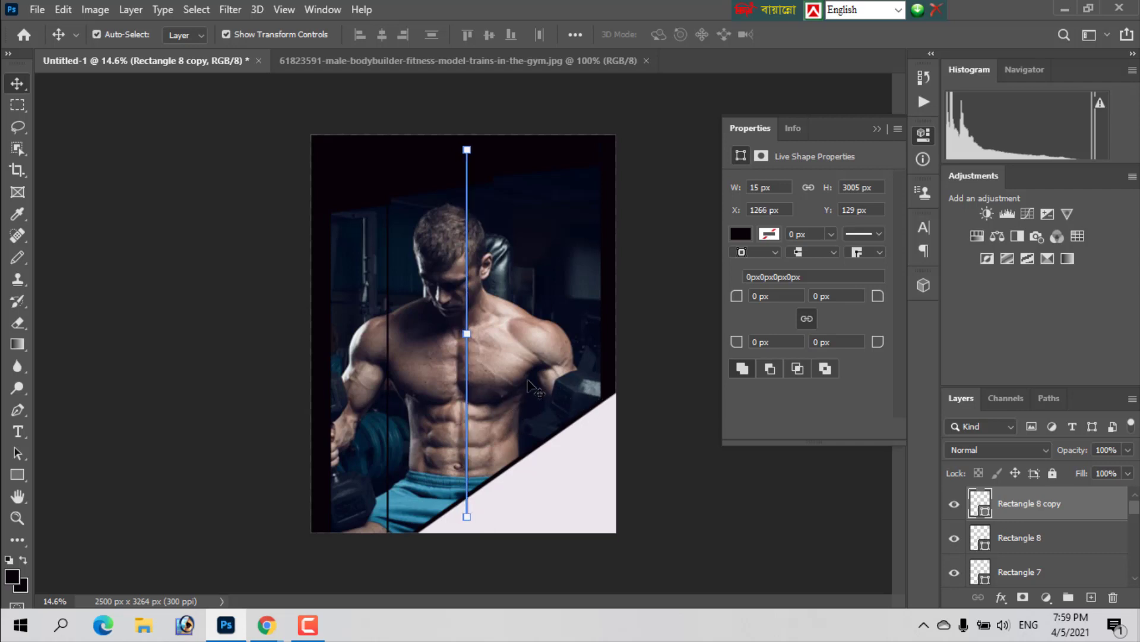
{"action": "key", "text": "Right"}
{"action": "key", "text": "Right"}
{"action": "key", "text": "Right"}
{"action": "key", "text": "Right"}
{"action": "key", "text": "Right"}
{"action": "key", "text": "Right"}
{"action": "key", "text": "Right"}
{"action": "key", "text": "Right"}
{"action": "key", "text": "Right"}
{"action": "key", "text": "Right"}
{"action": "key", "text": "Right"}
{"action": "key", "text": "Right"}
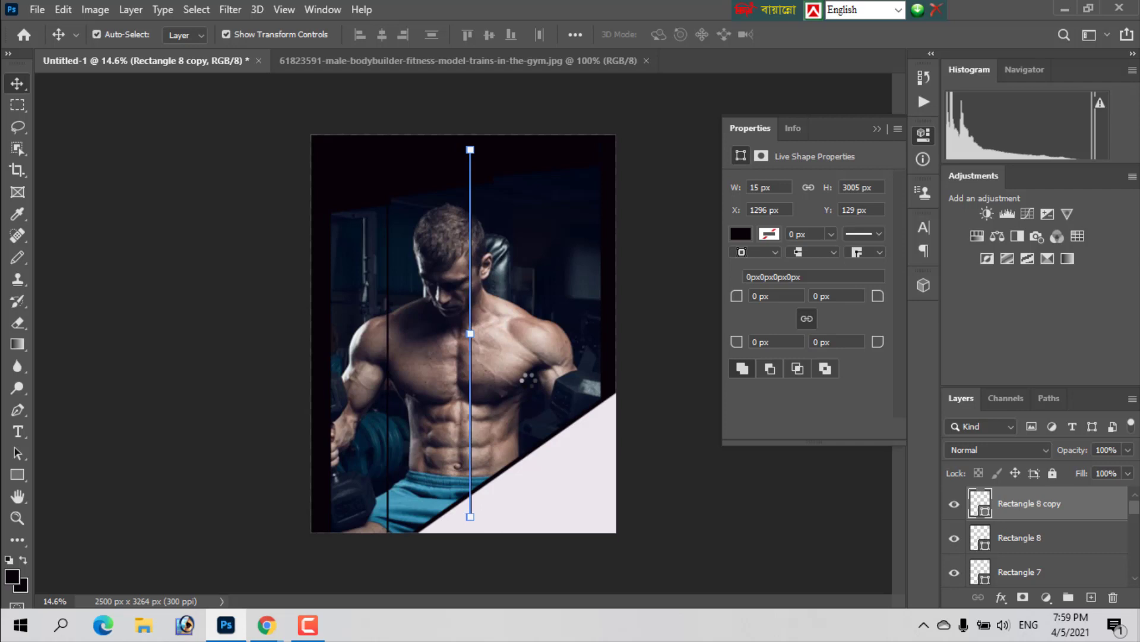
{"action": "key", "text": "Right"}
{"action": "key", "text": "Right"}
{"action": "key", "text": "Right"}
{"action": "key", "text": "Right"}
{"action": "key", "text": "Right"}
{"action": "key", "text": "Right"}
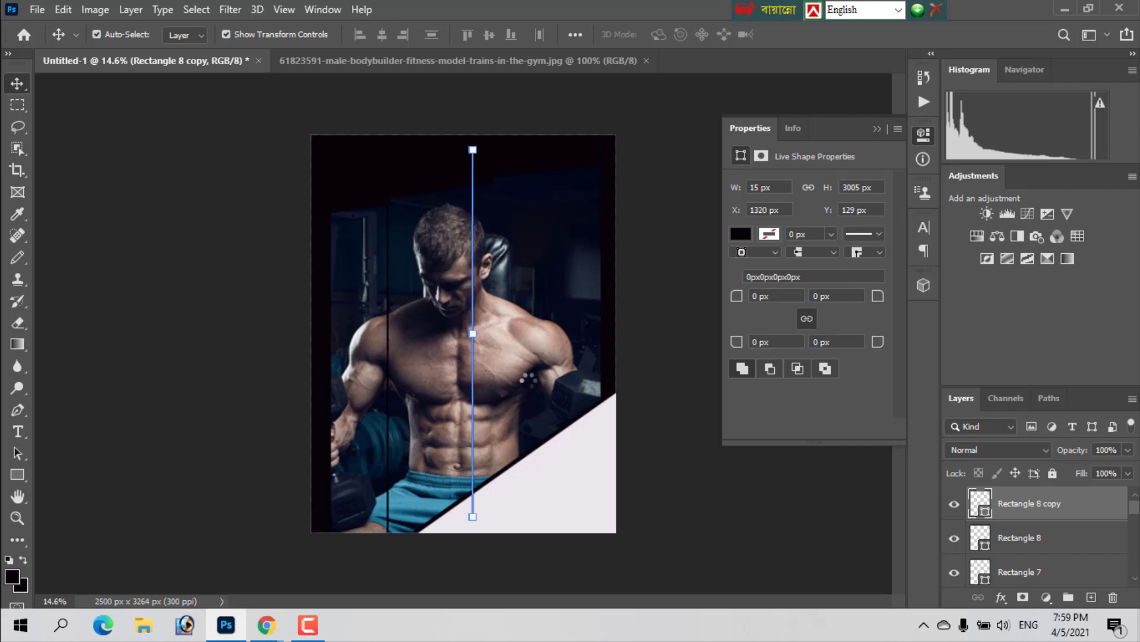
{"action": "key", "text": "Right"}
{"action": "key", "text": "Right"}
{"action": "key", "text": "Right"}
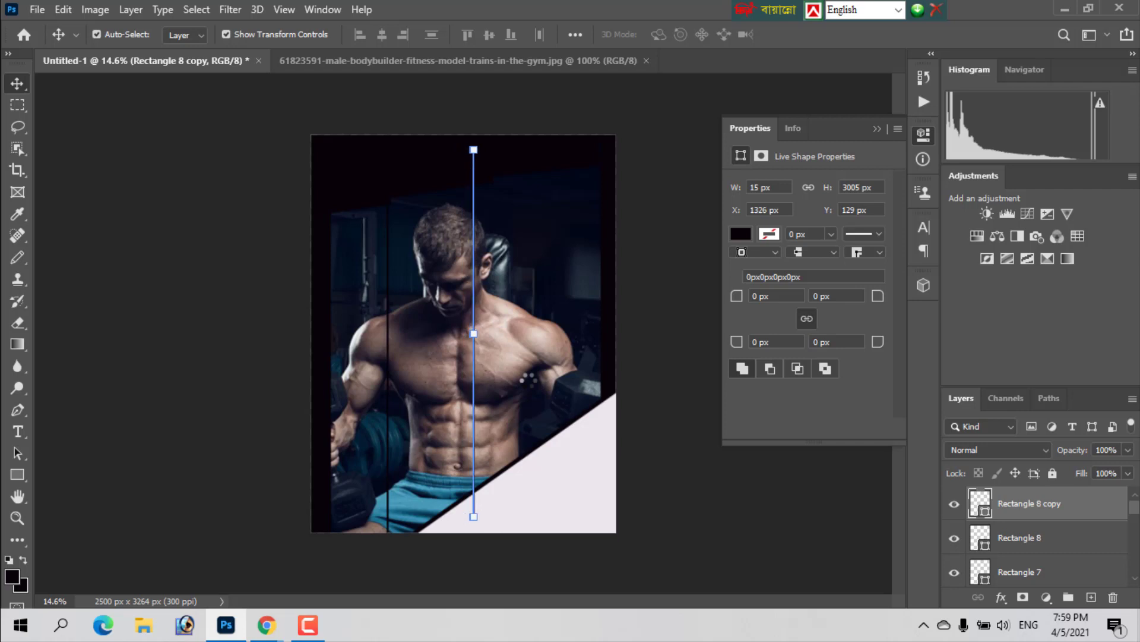
{"action": "key", "text": "Right"}
{"action": "key", "text": "Right"}
{"action": "key", "text": "Right"}
{"action": "key", "text": "Right"}
{"action": "key", "text": "Right"}
{"action": "key", "text": "Right"}
{"action": "key", "text": "Right"}
{"action": "key", "text": "Right"}
{"action": "key", "text": "Right"}
{"action": "key", "text": "Right"}
{"action": "key", "text": "Right"}
{"action": "key", "text": "Right"}
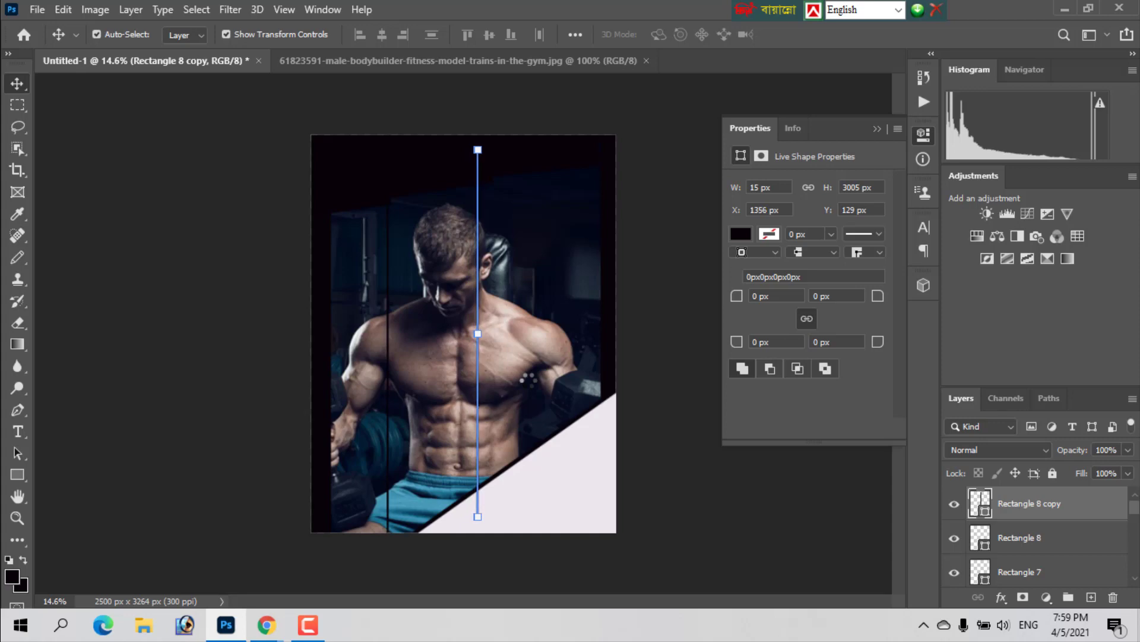
{"action": "key", "text": "Right"}
{"action": "key", "text": "Right"}
{"action": "key", "text": "Right"}
{"action": "key", "text": "Right"}
{"action": "key", "text": "Right"}
{"action": "key", "text": "Right"}
{"action": "key", "text": "Right"}
{"action": "key", "text": "Right"}
{"action": "key", "text": "Right"}
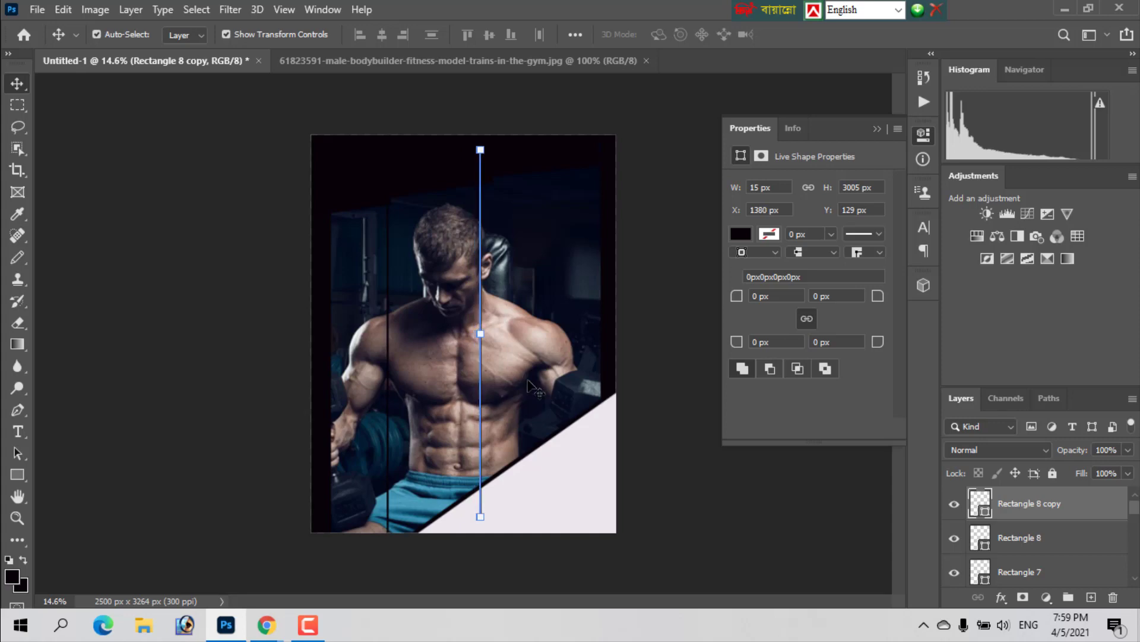
{"action": "key", "text": "Right"}
{"action": "key", "text": "Right"}
{"action": "key", "text": "Right"}
{"action": "key", "text": "Right"}
{"action": "key", "text": "Right"}
{"action": "key", "text": "Right"}
{"action": "key", "text": "Right"}
{"action": "key", "text": "Right"}
{"action": "key", "text": "Right"}
{"action": "key", "text": "Right"}
{"action": "key", "text": "Right"}
{"action": "key", "text": "Right"}
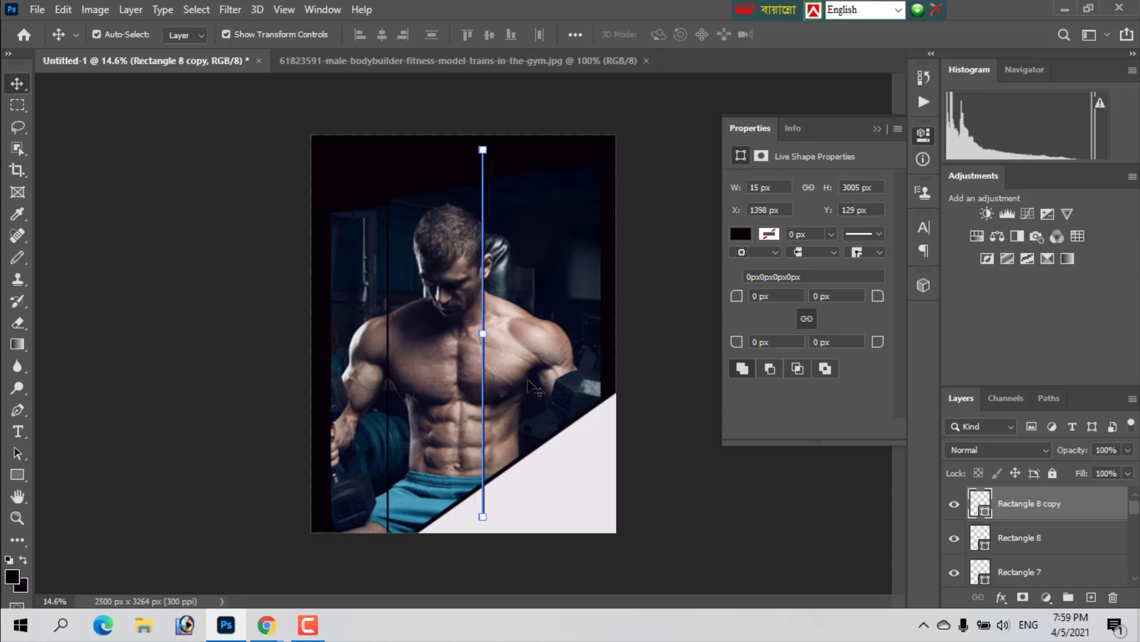
{"action": "key", "text": "Right"}
{"action": "key", "text": "Right"}
{"action": "key", "text": "Right"}
{"action": "key", "text": "Right"}
{"action": "key", "text": "Right"}
{"action": "key", "text": "Right"}
{"action": "key", "text": "Right"}
{"action": "key", "text": "Right"}
{"action": "key", "text": "Right"}
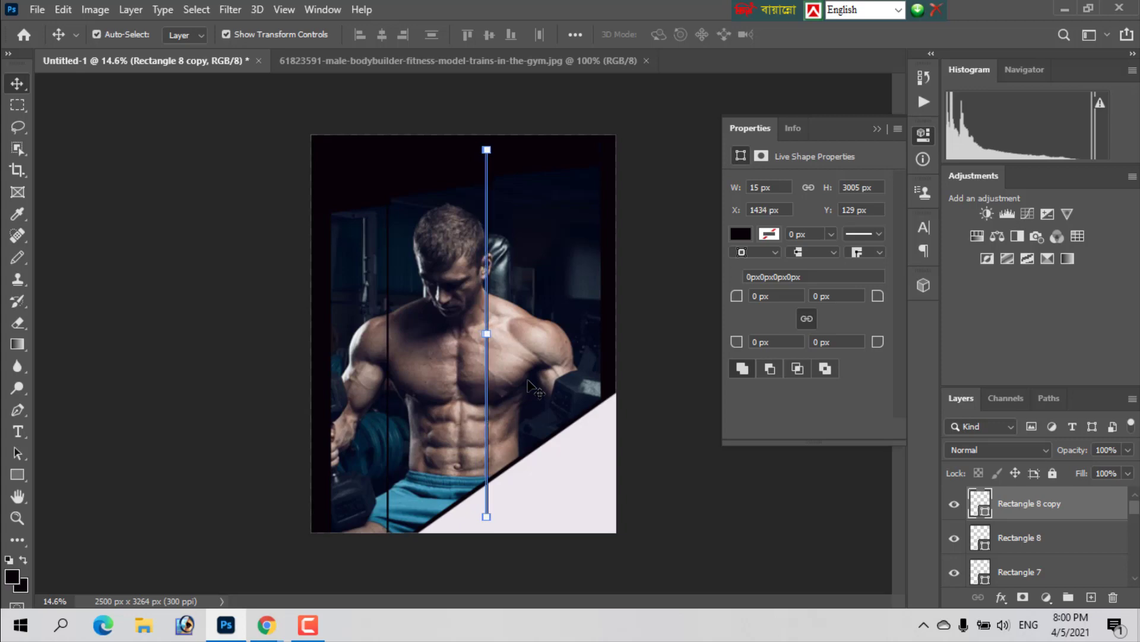
{"action": "key", "text": "Right"}
{"action": "key", "text": "Right"}
{"action": "key", "text": "Right"}
{"action": "key", "text": "Right"}
{"action": "key", "text": "Right"}
{"action": "key", "text": "Right"}
{"action": "key", "text": "Right"}
{"action": "key", "text": "Right"}
{"action": "key", "text": "Right"}
{"action": "key", "text": "Right"}
{"action": "key", "text": "Right"}
{"action": "key", "text": "Right"}
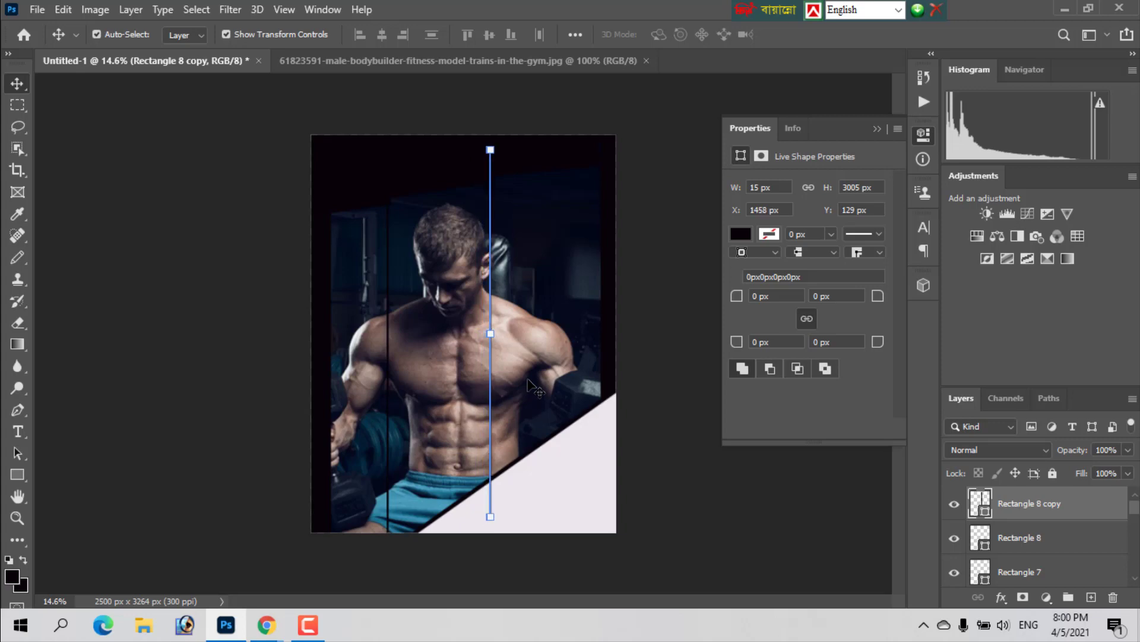
{"action": "key", "text": "Right"}
{"action": "key", "text": "Right"}
{"action": "key", "text": "Right"}
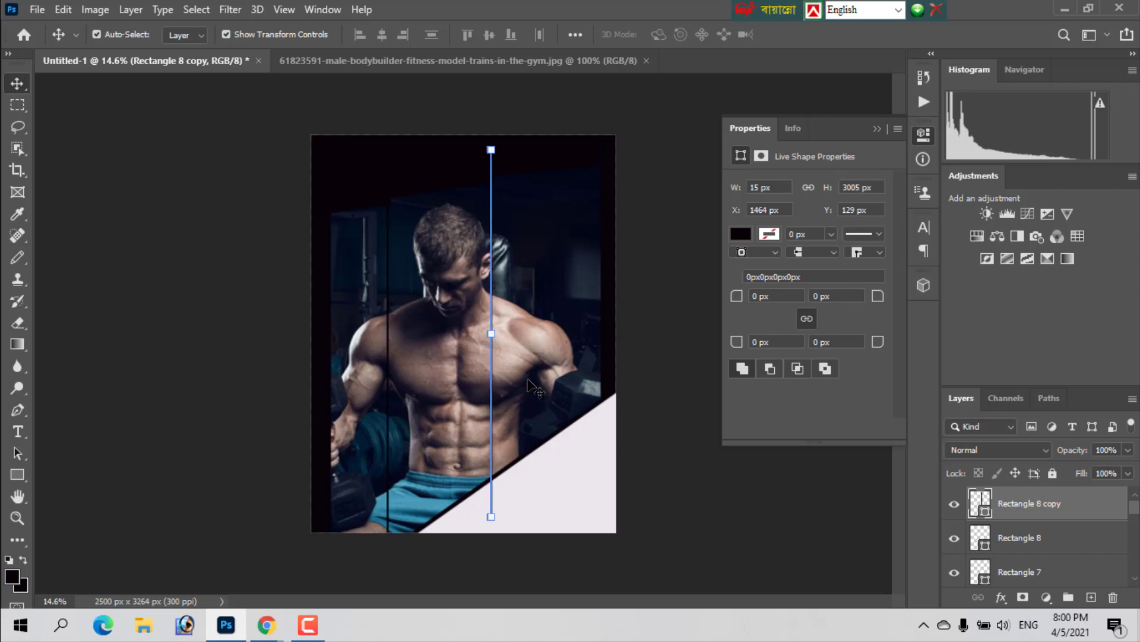
{"action": "key", "text": "Right"}
{"action": "key", "text": "Right"}
{"action": "key", "text": "Right"}
{"action": "key", "text": "Right"}
{"action": "key", "text": "Right"}
{"action": "key", "text": "Right"}
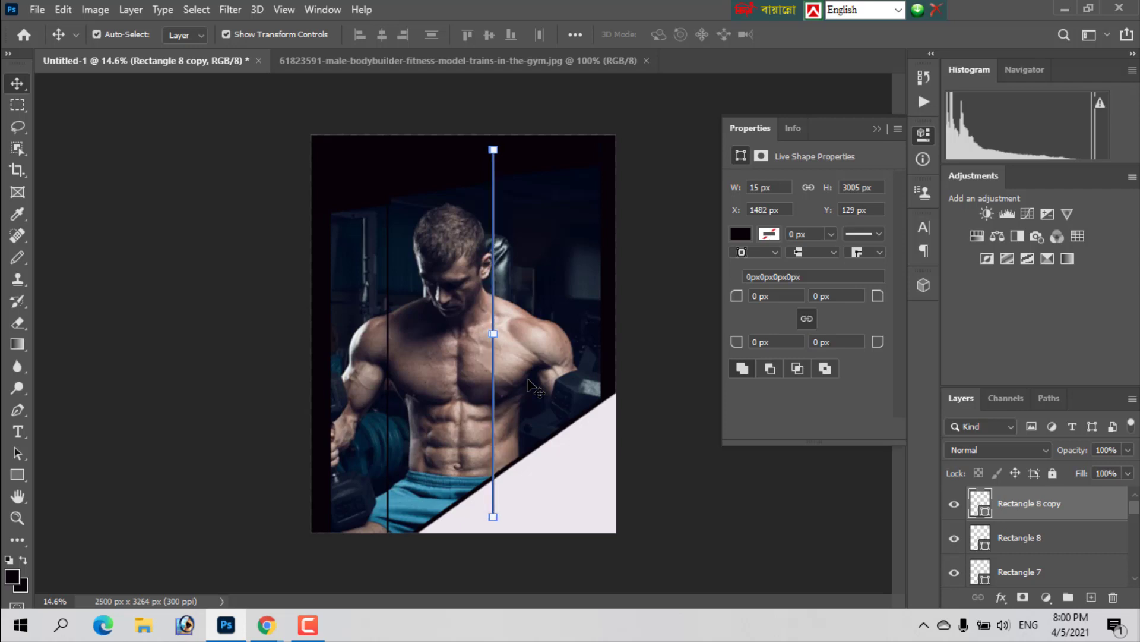
{"action": "key", "text": "Right"}
{"action": "key", "text": "Right"}
{"action": "key", "text": "Right"}
{"action": "key", "text": "Right"}
{"action": "key", "text": "Right"}
{"action": "key", "text": "Right"}
{"action": "key", "text": "Right"}
{"action": "key", "text": "Right"}
{"action": "key", "text": "Right"}
{"action": "key", "text": "Right"}
{"action": "key", "text": "Right"}
{"action": "key", "text": "Right"}
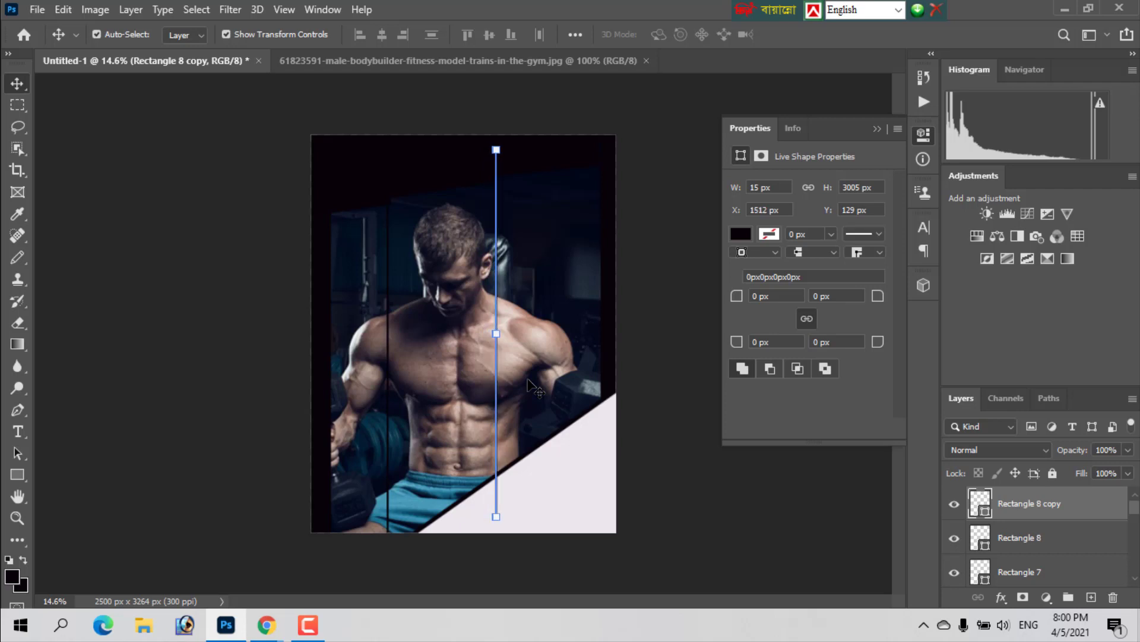
{"action": "key", "text": "Right"}
{"action": "key", "text": "Right"}
{"action": "key", "text": "Right"}
{"action": "key", "text": "Right"}
{"action": "key", "text": "Right"}
{"action": "key", "text": "Right"}
{"action": "key", "text": "Right"}
{"action": "key", "text": "Right"}
{"action": "key", "text": "Right"}
{"action": "key", "text": "Right"}
{"action": "key", "text": "Right"}
{"action": "key", "text": "Right"}
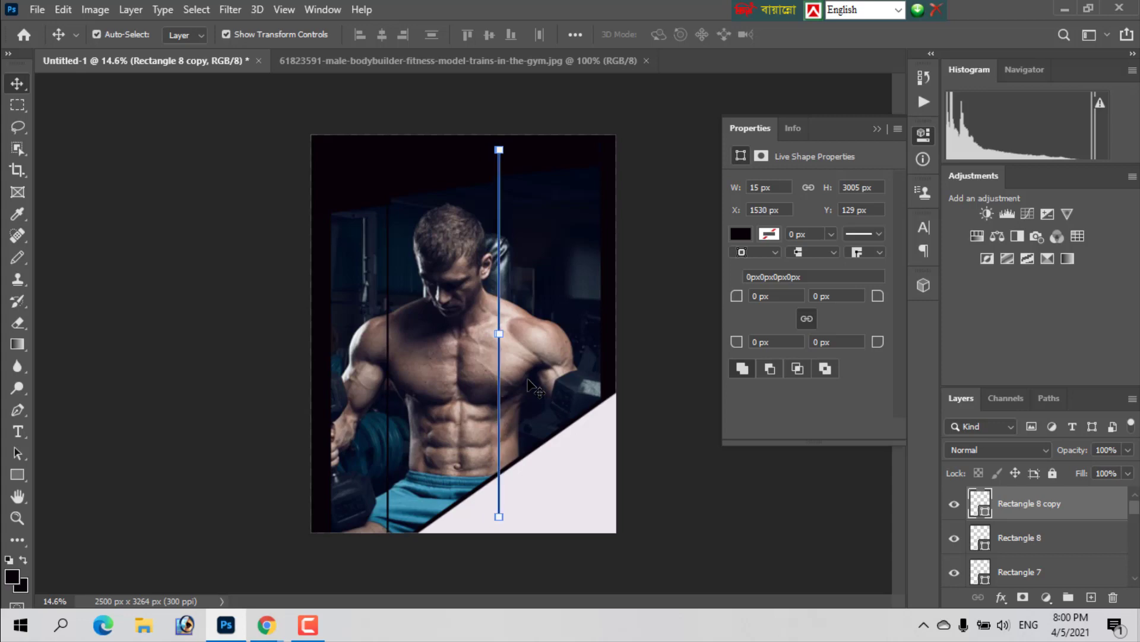
{"action": "key", "text": "Right"}
{"action": "key", "text": "Right"}
{"action": "key", "text": "Right"}
{"action": "key", "text": "Right"}
{"action": "key", "text": "Right"}
{"action": "key", "text": "Right"}
{"action": "key", "text": "Right"}
{"action": "key", "text": "Right"}
{"action": "key", "text": "Right"}
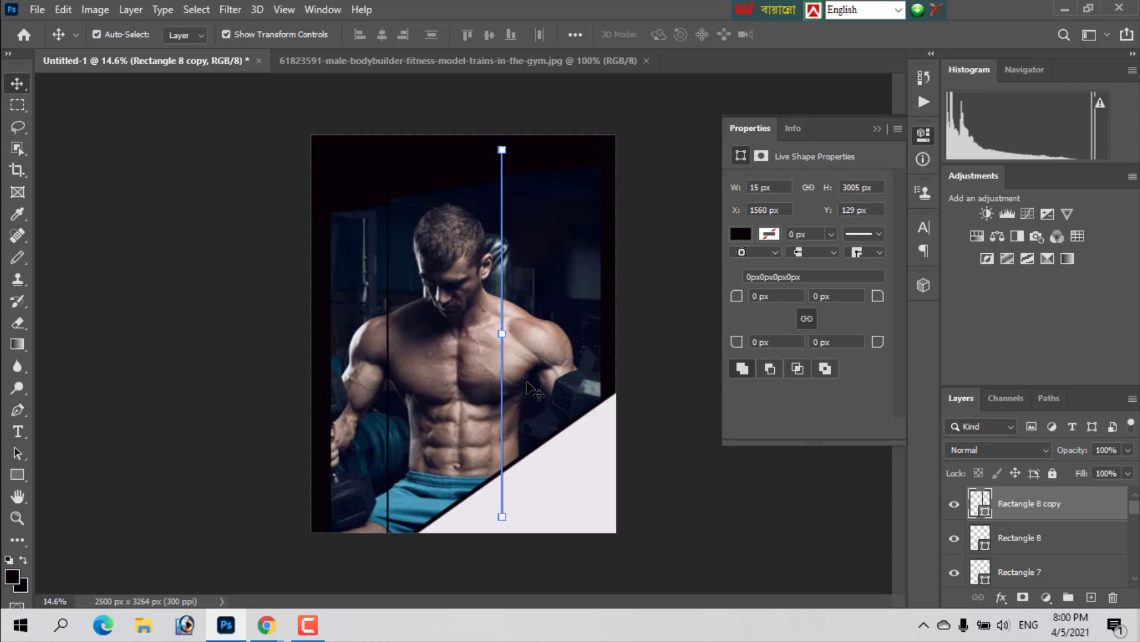
{"action": "key", "text": "Right"}
{"action": "key", "text": "Right"}
{"action": "key", "text": "Right"}
{"action": "key", "text": "Right"}
{"action": "key", "text": "Right"}
{"action": "key", "text": "Right"}
{"action": "key", "text": "Right"}
{"action": "key", "text": "Right"}
{"action": "key", "text": "Right"}
{"action": "key", "text": "Right"}
{"action": "key", "text": "Right"}
{"action": "key", "text": "Right"}
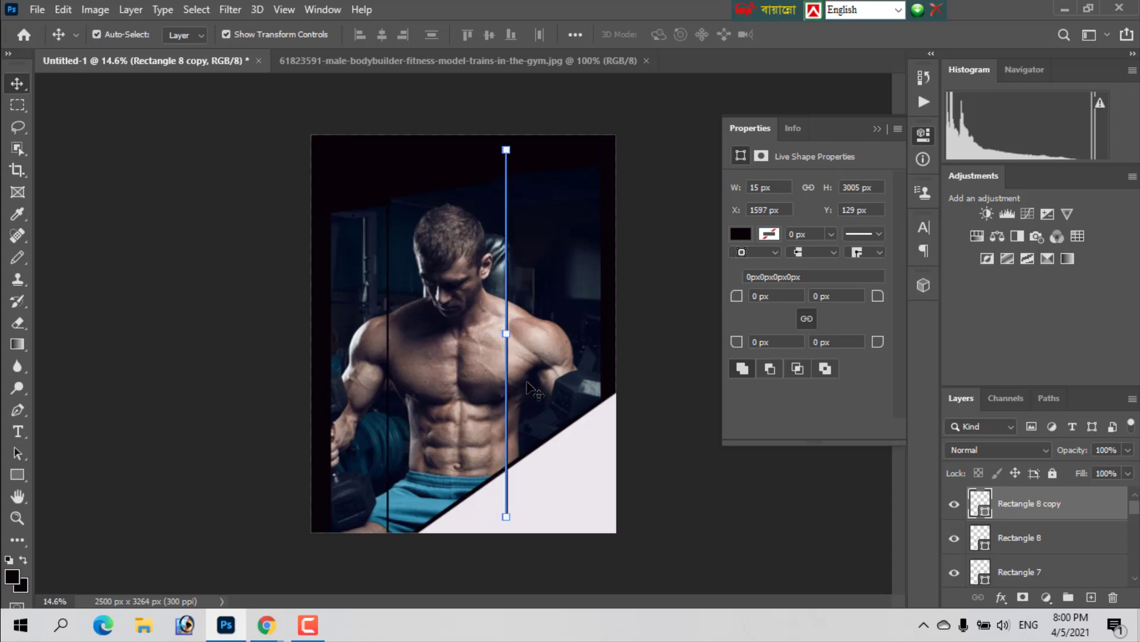
{"action": "key", "text": "Right"}
{"action": "key", "text": "Right"}
{"action": "key", "text": "Right"}
{"action": "key", "text": "Right"}
{"action": "key", "text": "Right"}
{"action": "key", "text": "Right"}
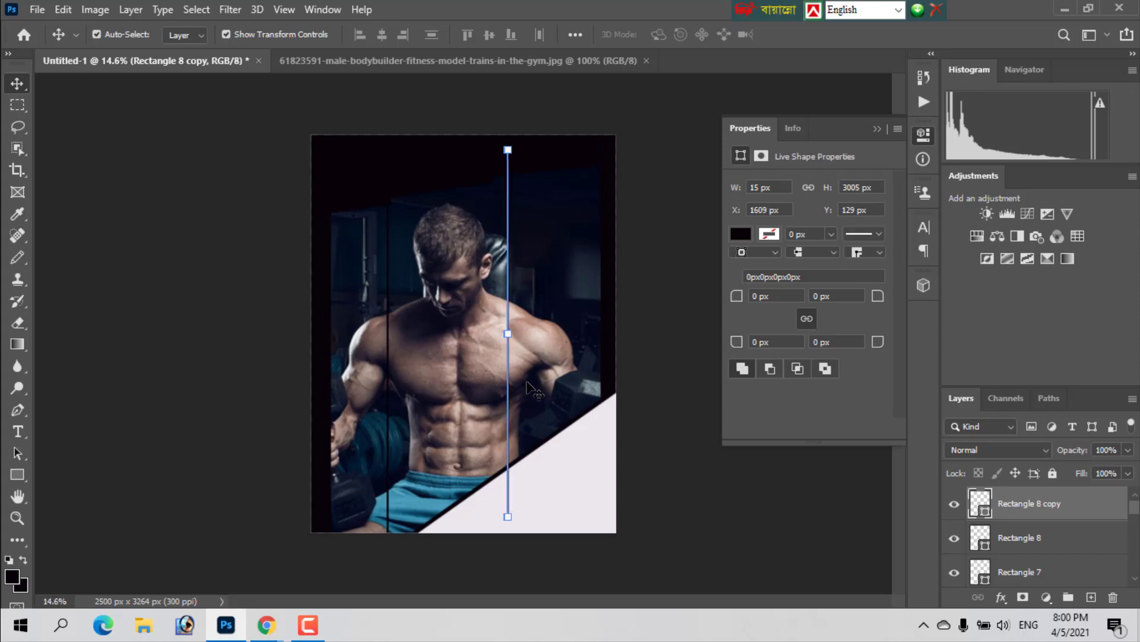
{"action": "key", "text": "Right"}
{"action": "key", "text": "Right"}
{"action": "key", "text": "Right"}
{"action": "key", "text": "Right"}
{"action": "key", "text": "Right"}
{"action": "key", "text": "Right"}
{"action": "key", "text": "Right"}
{"action": "key", "text": "Right"}
{"action": "key", "text": "Right"}
{"action": "key", "text": "Right"}
{"action": "key", "text": "Right"}
{"action": "key", "text": "Right"}
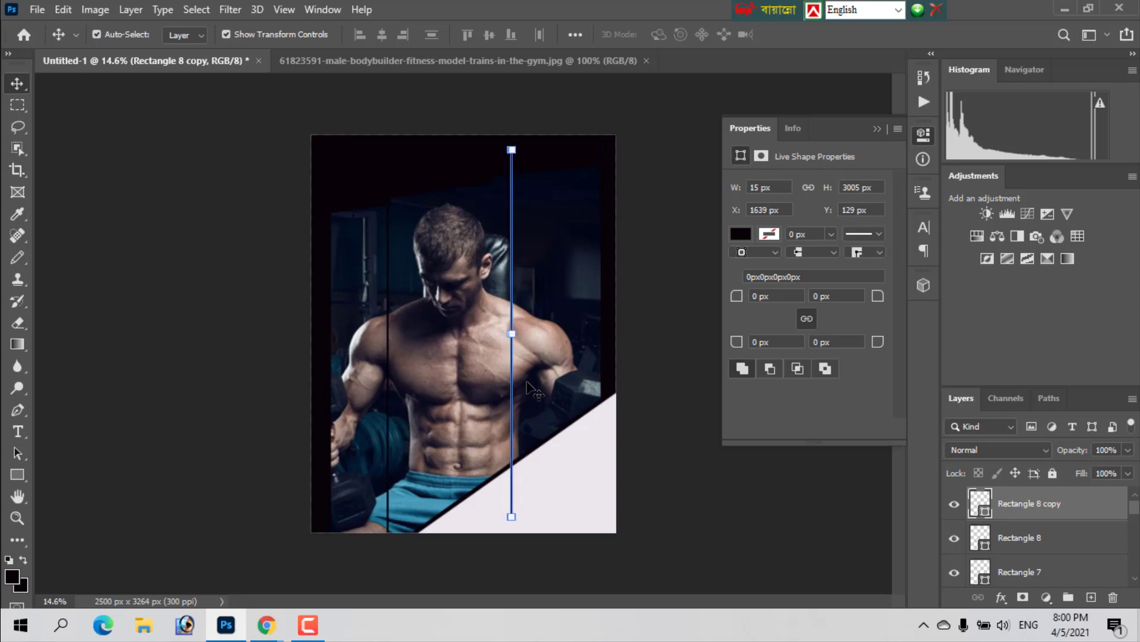
{"action": "key", "text": "Right"}
{"action": "key", "text": "Right"}
{"action": "key", "text": "Right"}
{"action": "key", "text": "Right"}
{"action": "key", "text": "Right"}
{"action": "key", "text": "Right"}
{"action": "key", "text": "Right"}
{"action": "key", "text": "Right"}
{"action": "key", "text": "Right"}
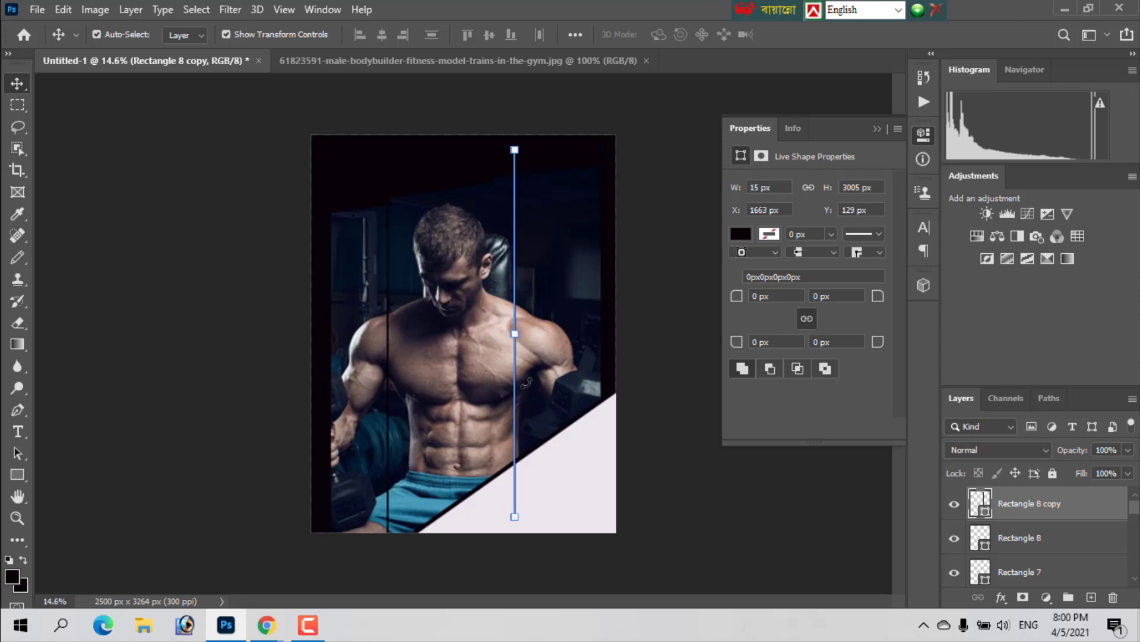
{"action": "key", "text": "Right"}
{"action": "key", "text": "Right"}
{"action": "key", "text": "Right"}
{"action": "key", "text": "Right"}
{"action": "key", "text": "Right"}
{"action": "key", "text": "Right"}
{"action": "key", "text": "Right"}
{"action": "key", "text": "Right"}
{"action": "key", "text": "Right"}
{"action": "key", "text": "Right"}
{"action": "key", "text": "Right"}
{"action": "key", "text": "Right"}
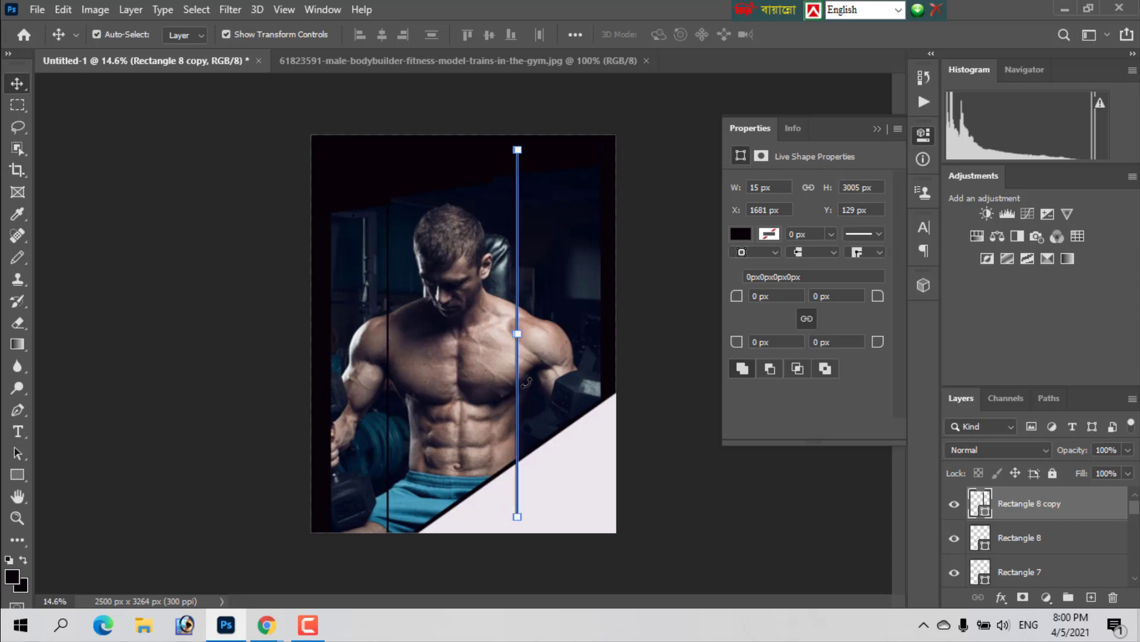
{"action": "key", "text": "Right"}
{"action": "key", "text": "Right"}
{"action": "key", "text": "Right"}
{"action": "key", "text": "Right"}
{"action": "key", "text": "Right"}
{"action": "key", "text": "Right"}
{"action": "key", "text": "Right"}
{"action": "key", "text": "Right"}
{"action": "key", "text": "Right"}
{"action": "key", "text": "Right"}
{"action": "key", "text": "Right"}
{"action": "key", "text": "Right"}
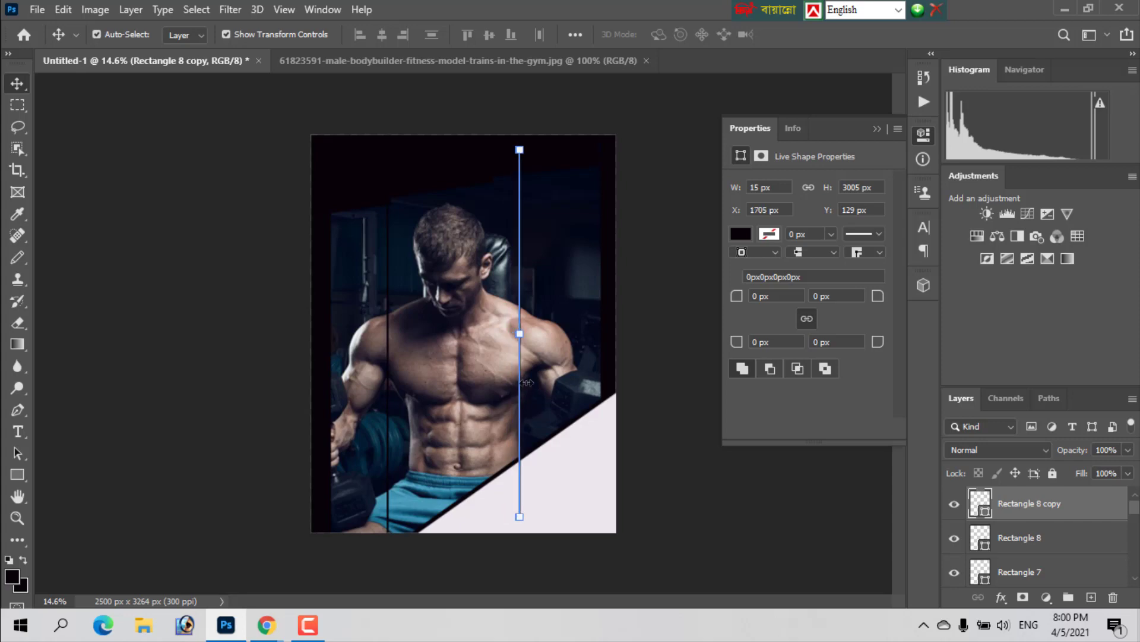
{"action": "key", "text": "Right"}
{"action": "key", "text": "Right"}
{"action": "key", "text": "Right"}
{"action": "key", "text": "Right"}
{"action": "key", "text": "Right"}
{"action": "key", "text": "Right"}
{"action": "key", "text": "Right"}
{"action": "key", "text": "Right"}
{"action": "key", "text": "Right"}
{"action": "key", "text": "Right"}
{"action": "key", "text": "Right"}
{"action": "key", "text": "Right"}
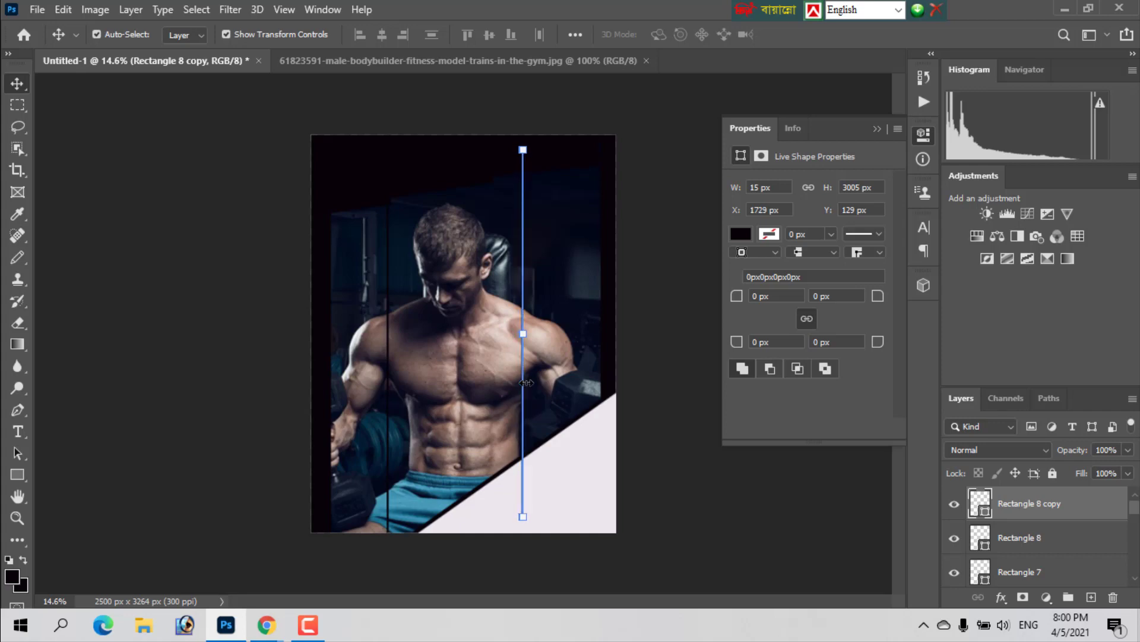
{"action": "key", "text": "Right"}
{"action": "key", "text": "Right"}
{"action": "key", "text": "Right"}
{"action": "key", "text": "Right"}
{"action": "key", "text": "Right"}
{"action": "key", "text": "Right"}
{"action": "key", "text": "Right"}
{"action": "key", "text": "Right"}
{"action": "key", "text": "Right"}
{"action": "key", "text": "Right"}
{"action": "key", "text": "Right"}
{"action": "key", "text": "Right"}
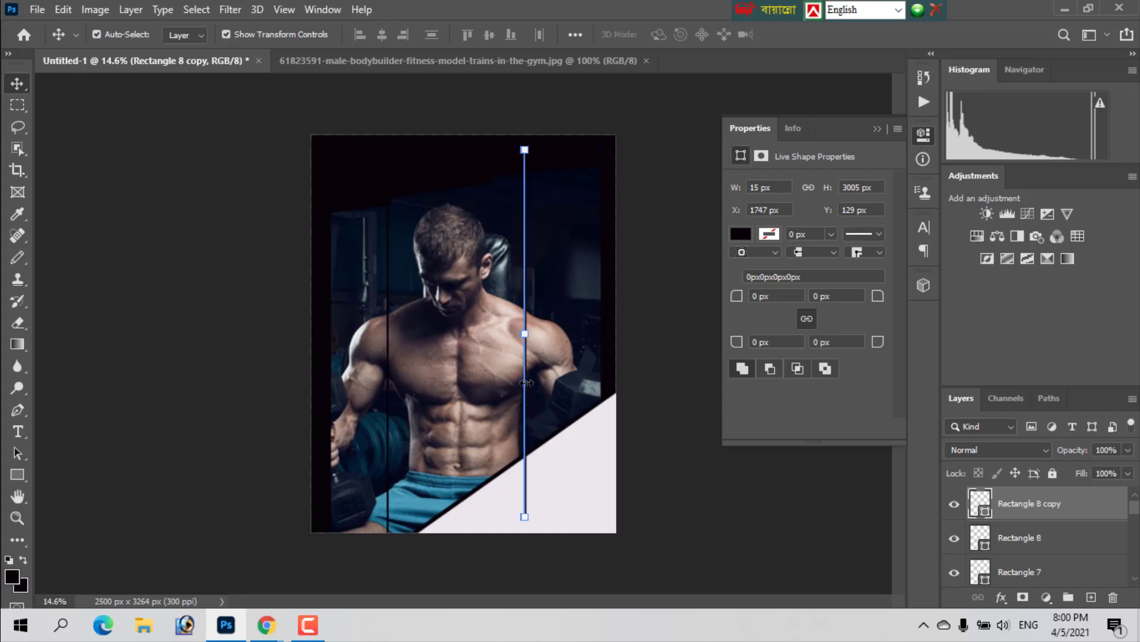
{"action": "key", "text": "Right"}
{"action": "key", "text": "Right"}
{"action": "key", "text": "Right"}
{"action": "key", "text": "Right"}
{"action": "key", "text": "Right"}
{"action": "key", "text": "Right"}
{"action": "key", "text": "Right"}
{"action": "key", "text": "Right"}
{"action": "key", "text": "Right"}
{"action": "key", "text": "Right"}
{"action": "key", "text": "Right"}
{"action": "key", "text": "Right"}
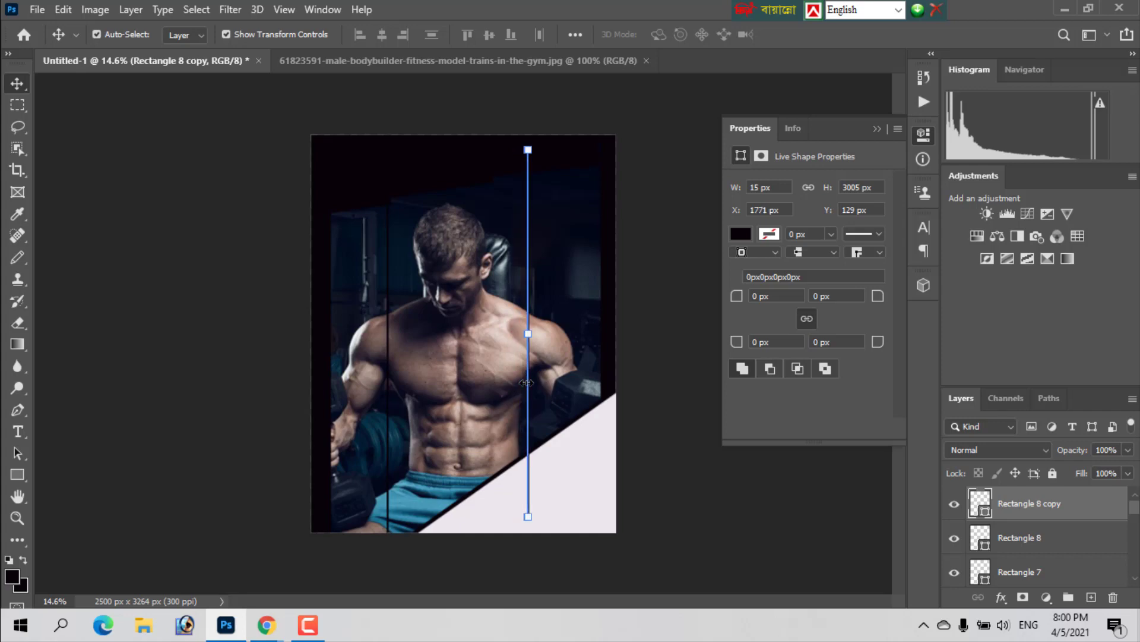
{"action": "key", "text": "Right"}
{"action": "key", "text": "Right"}
{"action": "key", "text": "Right"}
{"action": "key", "text": "Right"}
{"action": "key", "text": "Right"}
{"action": "key", "text": "Right"}
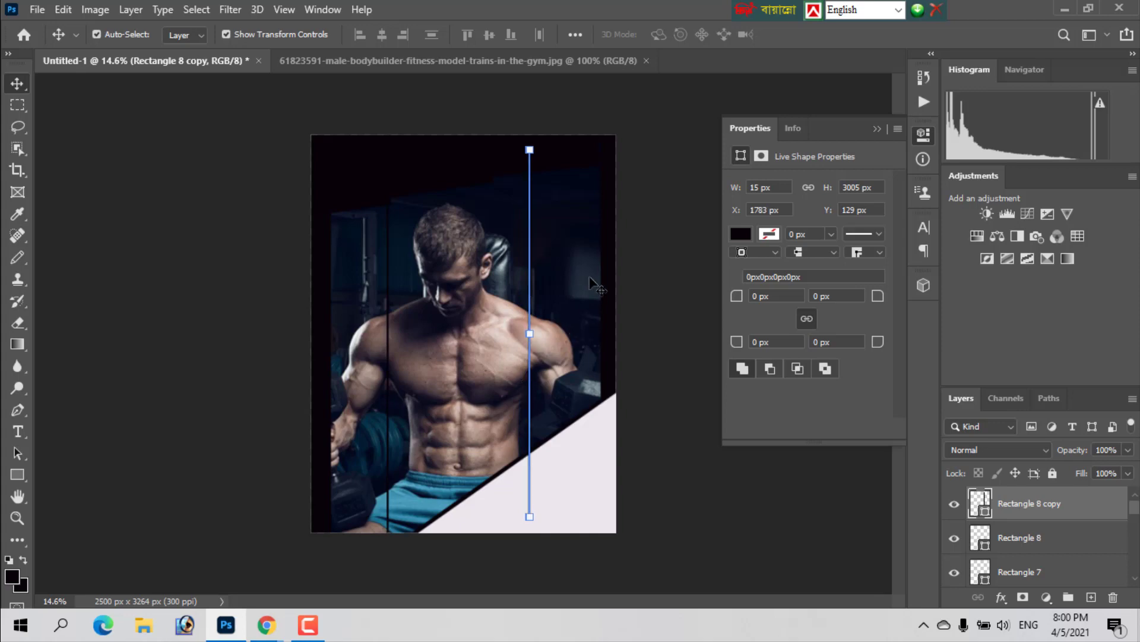
- Drag Rectangle 8 copy lower in the Layers panel stack, then deselect
{"action": "left_click", "coordinate": [589, 275]}
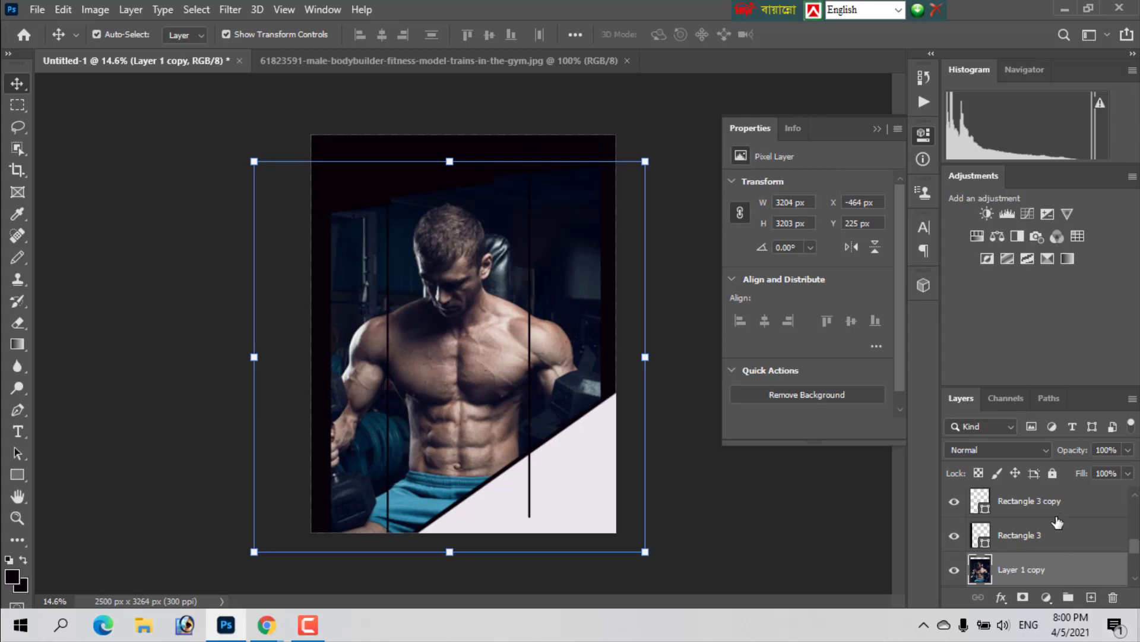
{"action": "scroll", "coordinate": [1037, 528], "scroll_direction": "up", "scroll_amount": 3}
{"action": "scroll", "coordinate": [1035, 527], "scroll_direction": "up", "scroll_amount": 3}
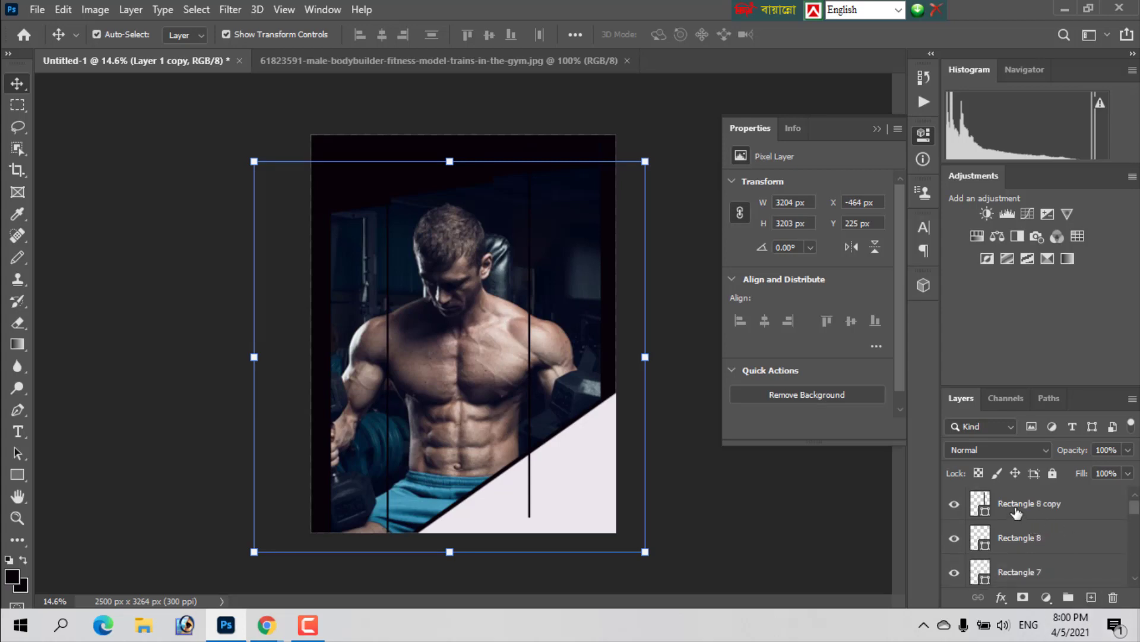
{"action": "left_click_drag", "start_coordinate": [1015, 504], "coordinate": [1035, 597]}
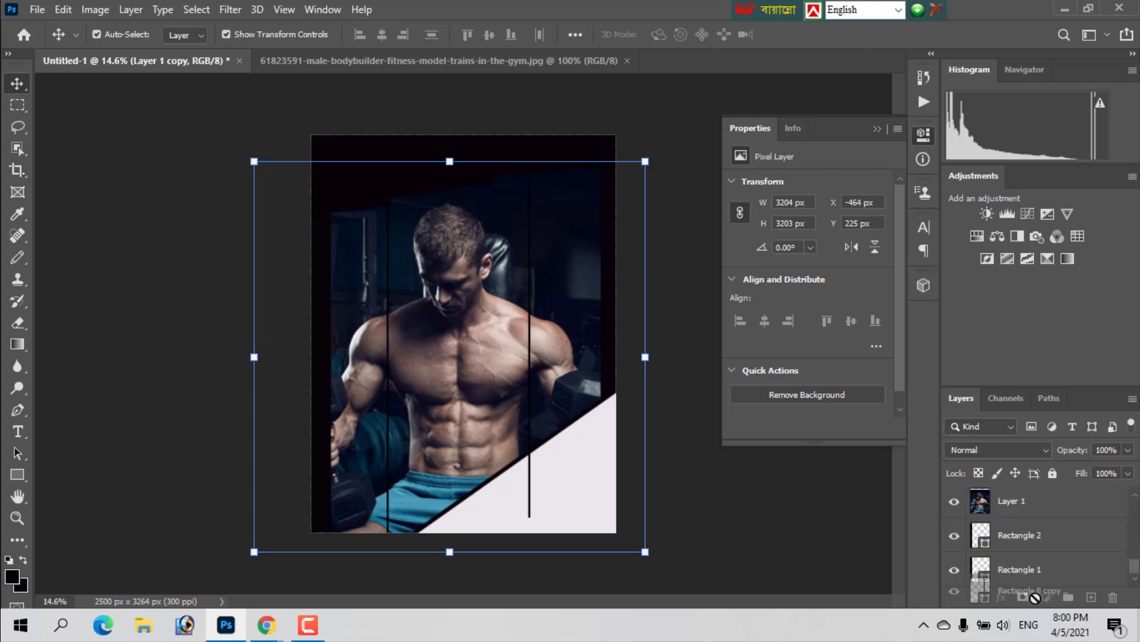
{"action": "mouse_move", "coordinate": [1035, 597]}
{"action": "left_mouse_down"}
{"action": "mouse_move", "coordinate": [1044, 522]}
{"action": "mouse_move", "coordinate": [1037, 539]}
{"action": "left_mouse_up"}
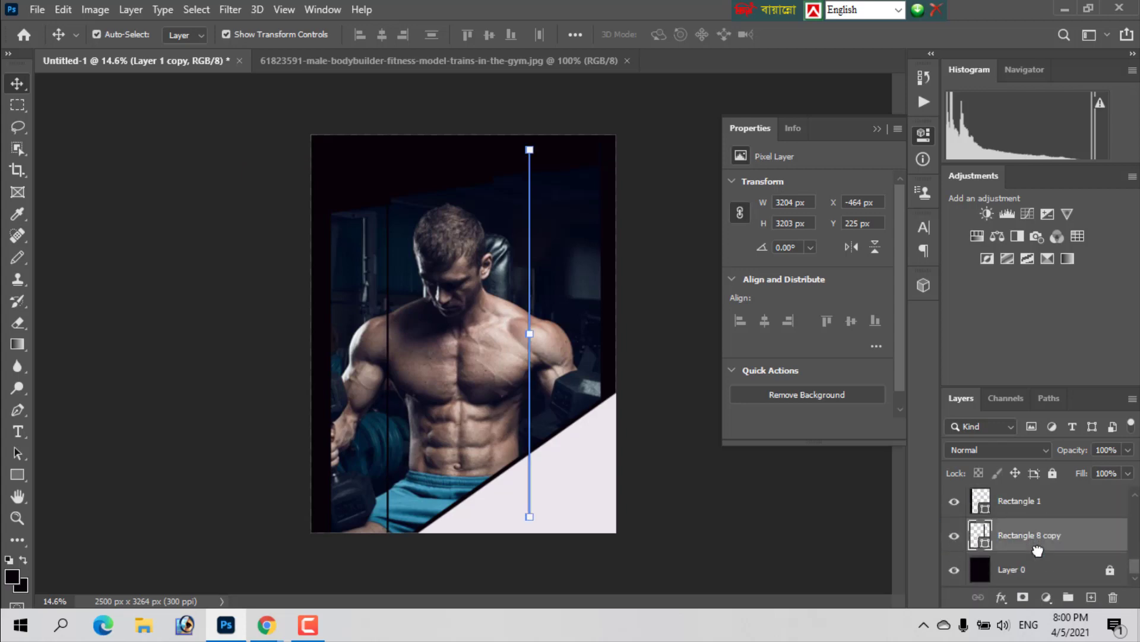
{"action": "left_click", "coordinate": [750, 509]}
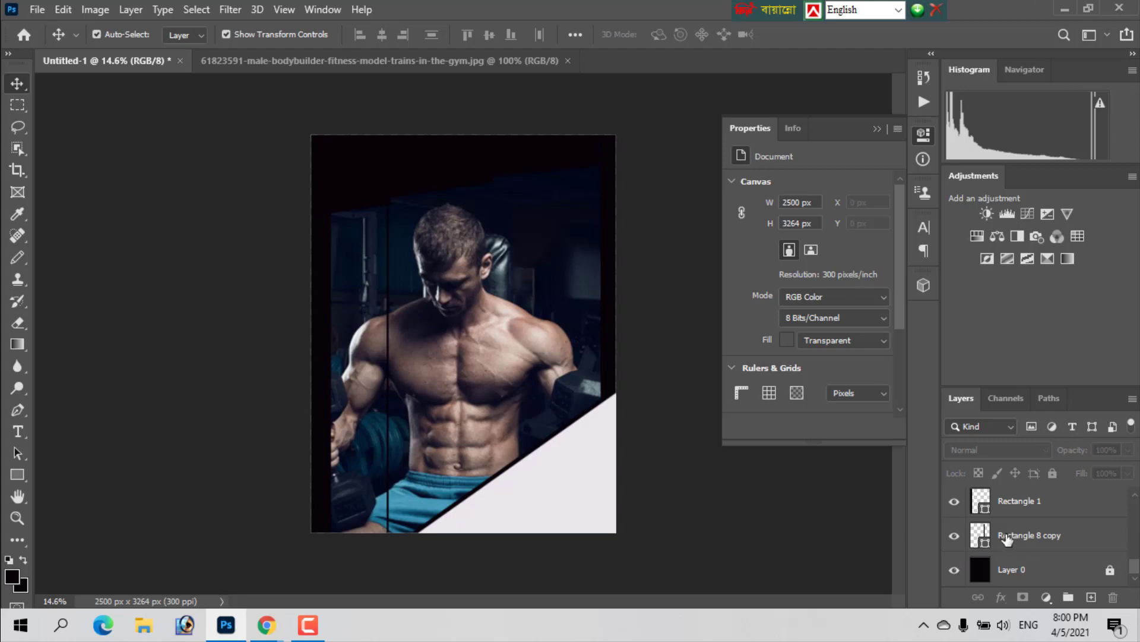
- Move Rectangle 8 copy back up to sit just above Rectangle 3
{"action": "left_click_drag", "start_coordinate": [1006, 537], "coordinate": [1029, 516]}
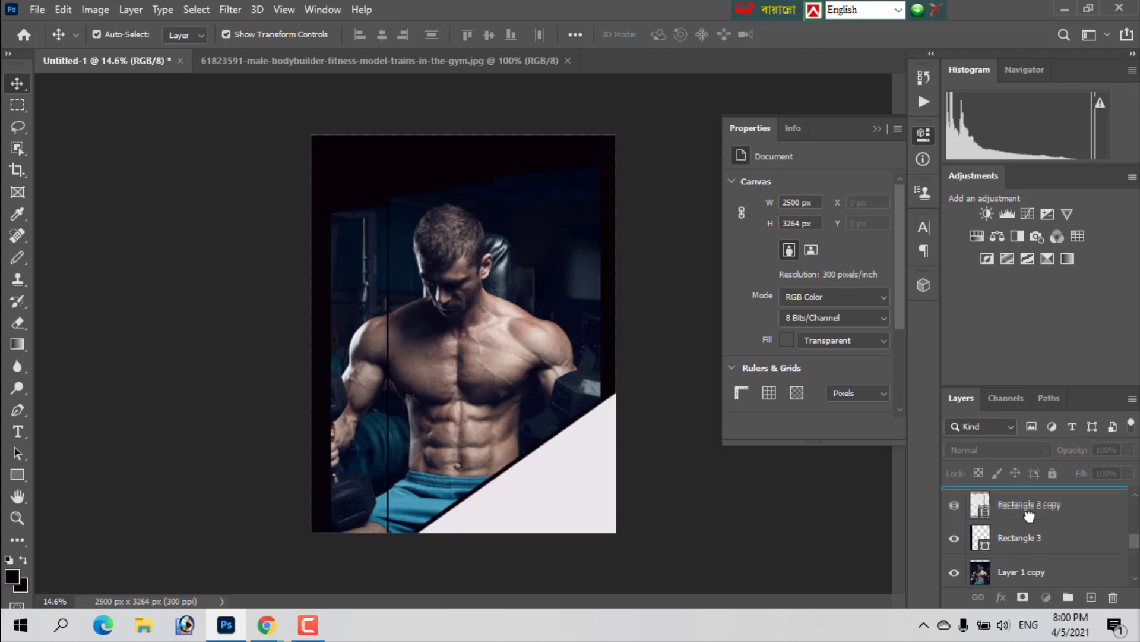
{"action": "left_click_drag", "start_coordinate": [1029, 517], "coordinate": [1001, 508]}
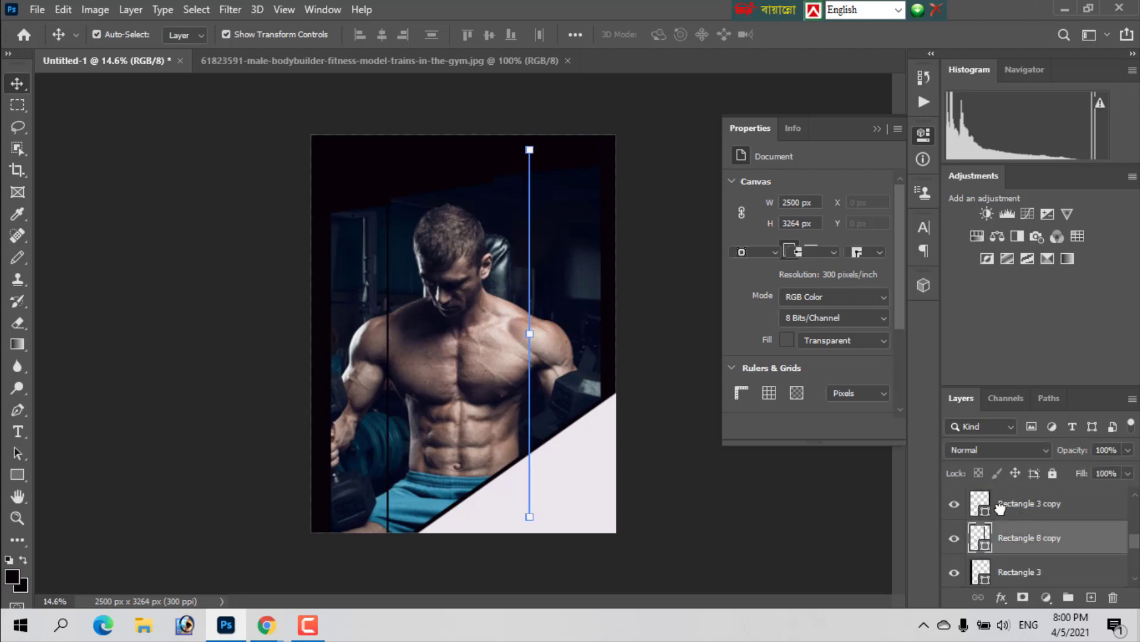
{"action": "left_click", "coordinate": [707, 517]}
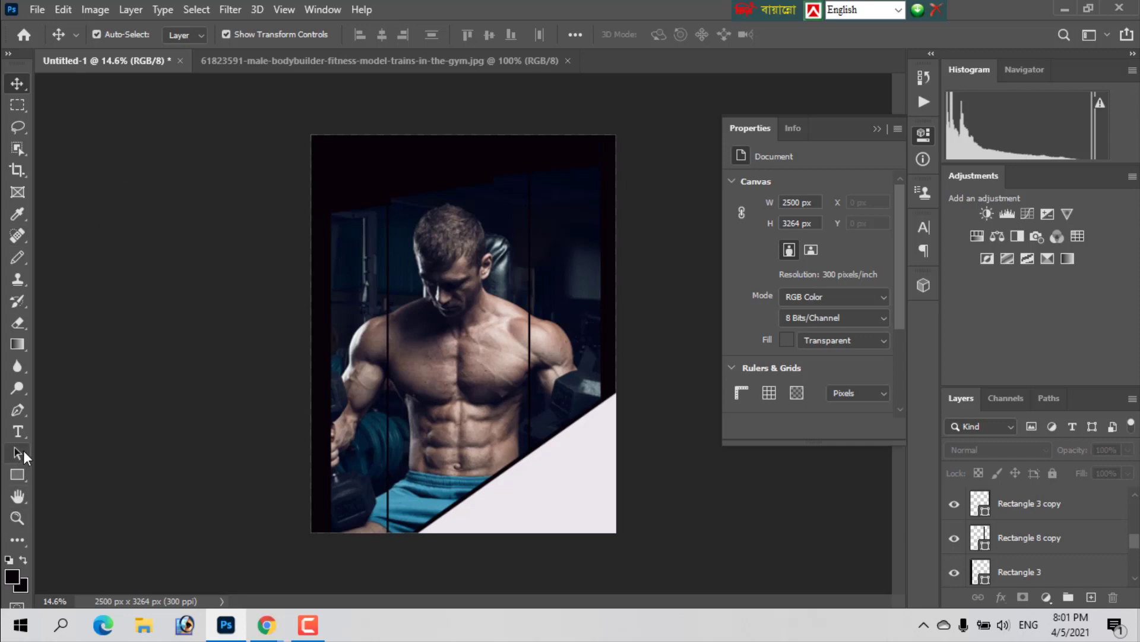
- Try the Path Selection tool, then pick the Horizontal Type Tool and zoom in
{"action": "left_click", "coordinate": [24, 456]}
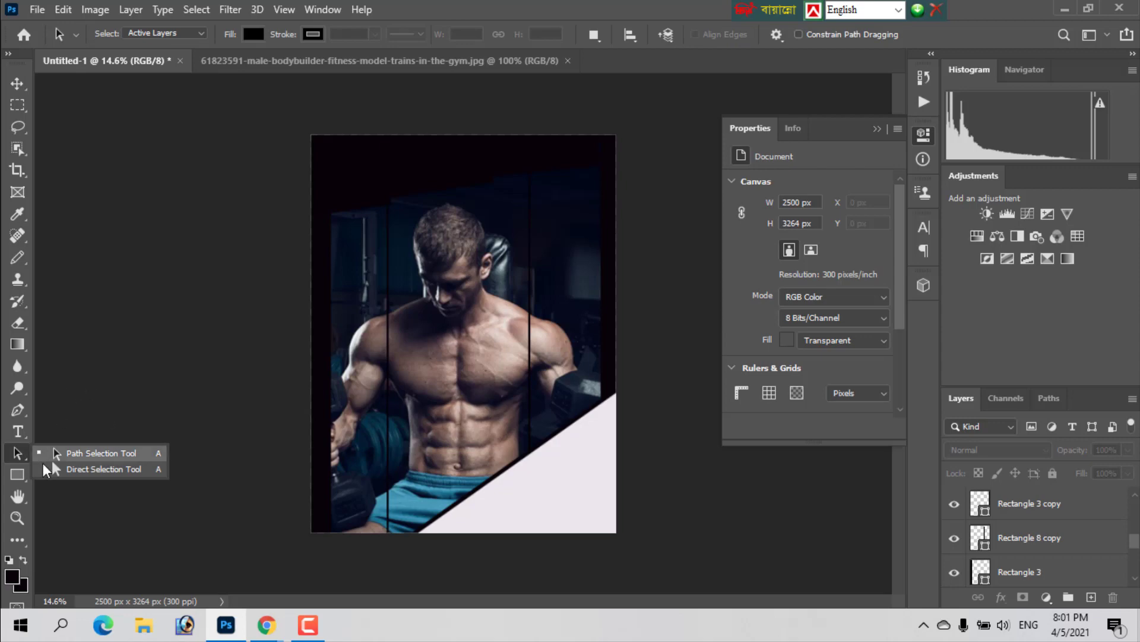
{"action": "left_click", "coordinate": [54, 433]}
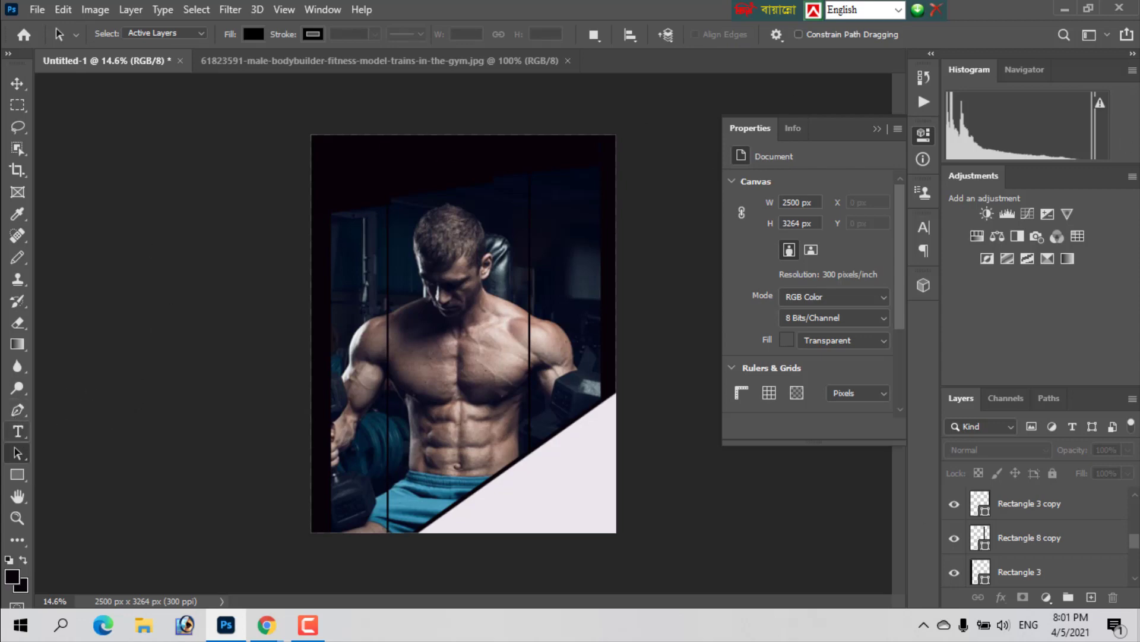
{"action": "left_click", "coordinate": [18, 431]}
{"action": "left_click", "coordinate": [126, 433]}
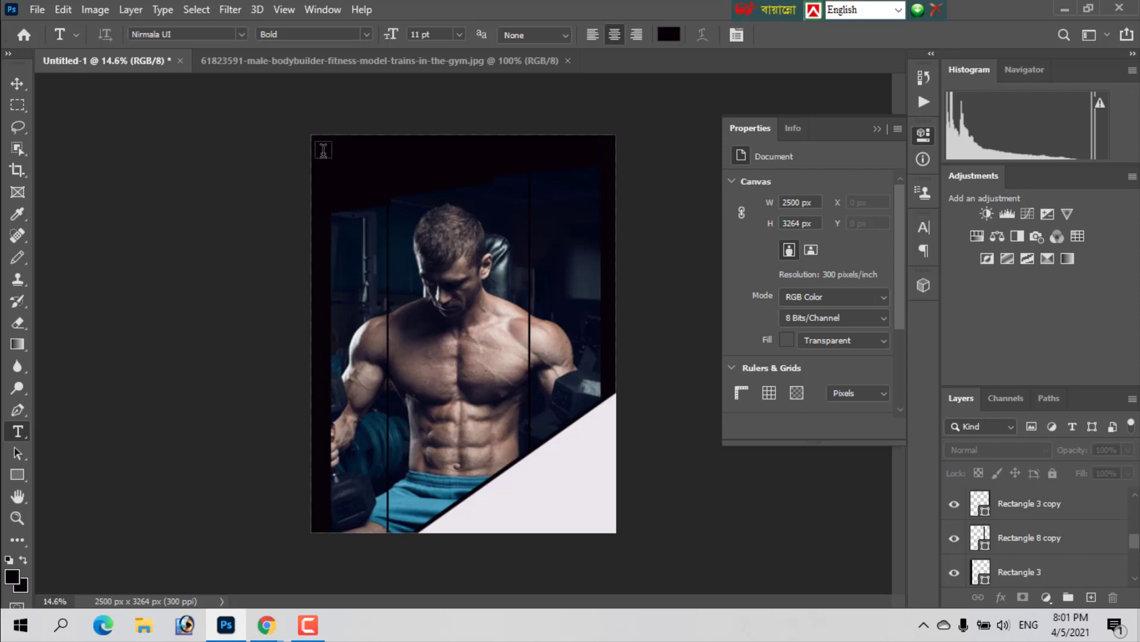
{"action": "scroll", "coordinate": [428, 293], "scroll_direction": "up", "scroll_amount": 2}
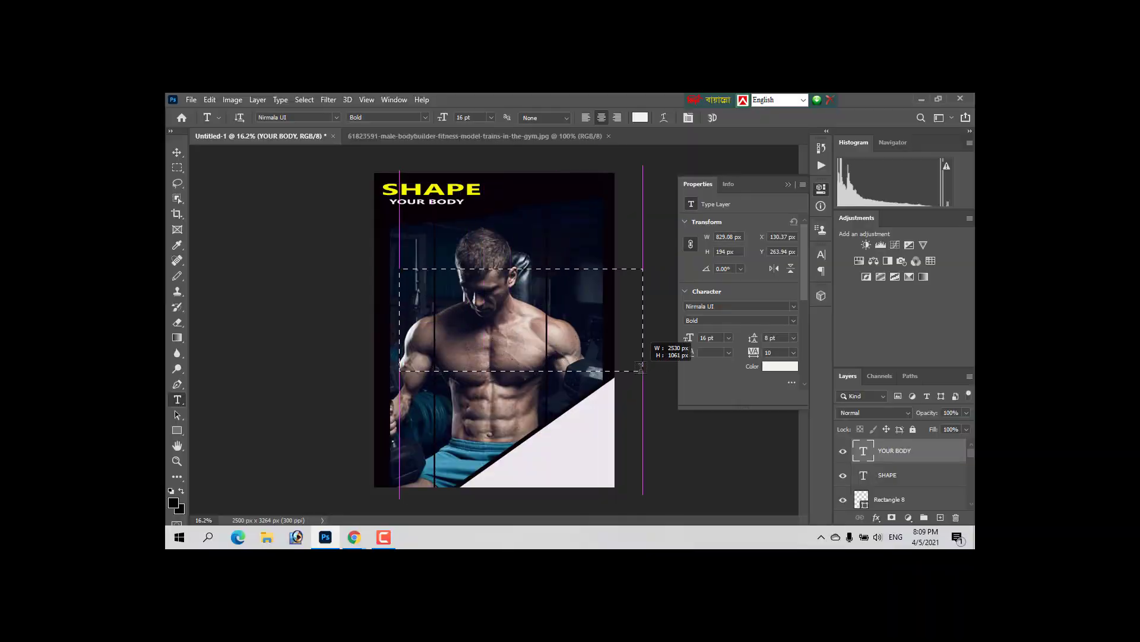
- Draw a text box, type 'BE COME A MEMBER', and select all of it
{"action": "left_click_drag", "start_coordinate": [627, 375], "coordinate": [642, 371]}
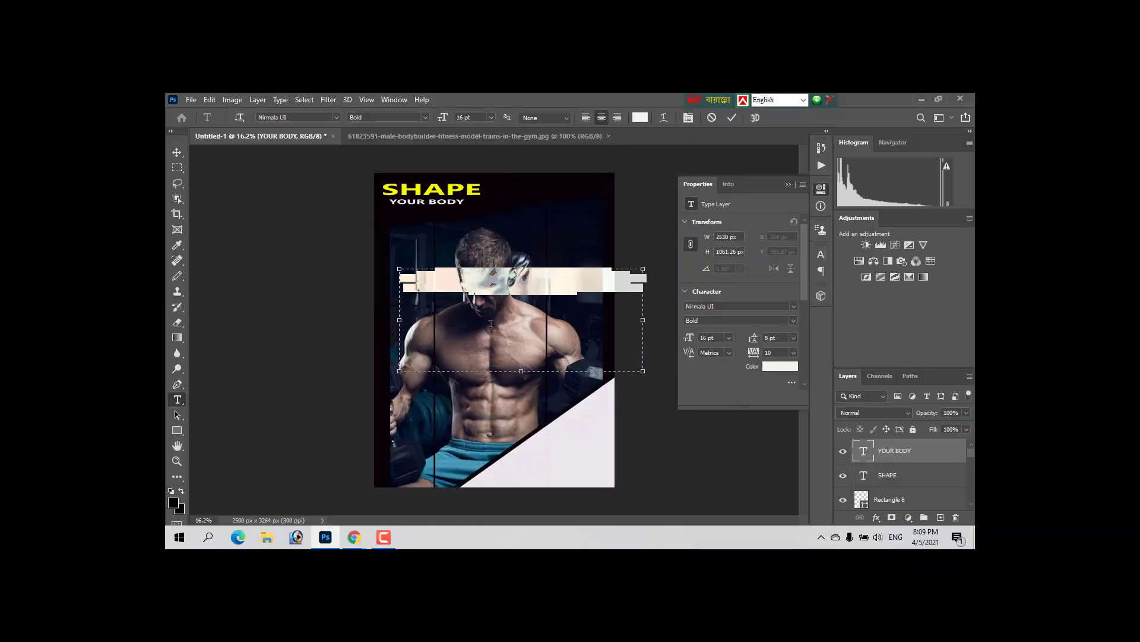
{"action": "key", "text": "Delete"}
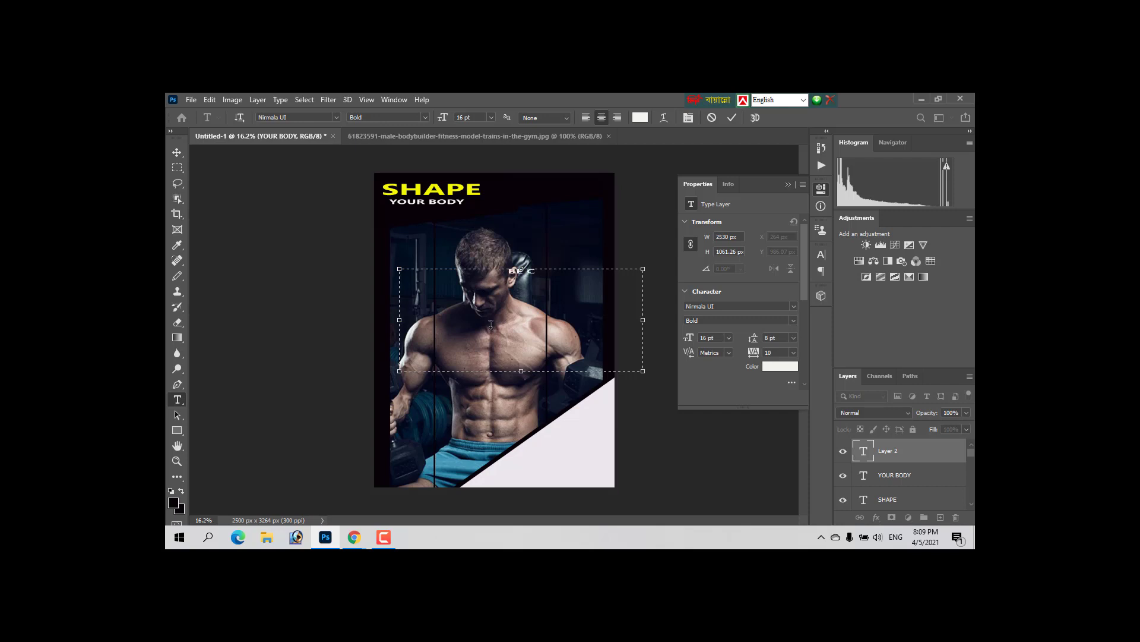
{"action": "type", "text": "OME"}
{"action": "type", "text": " A M"}
{"action": "type", "text": "EMBER"}
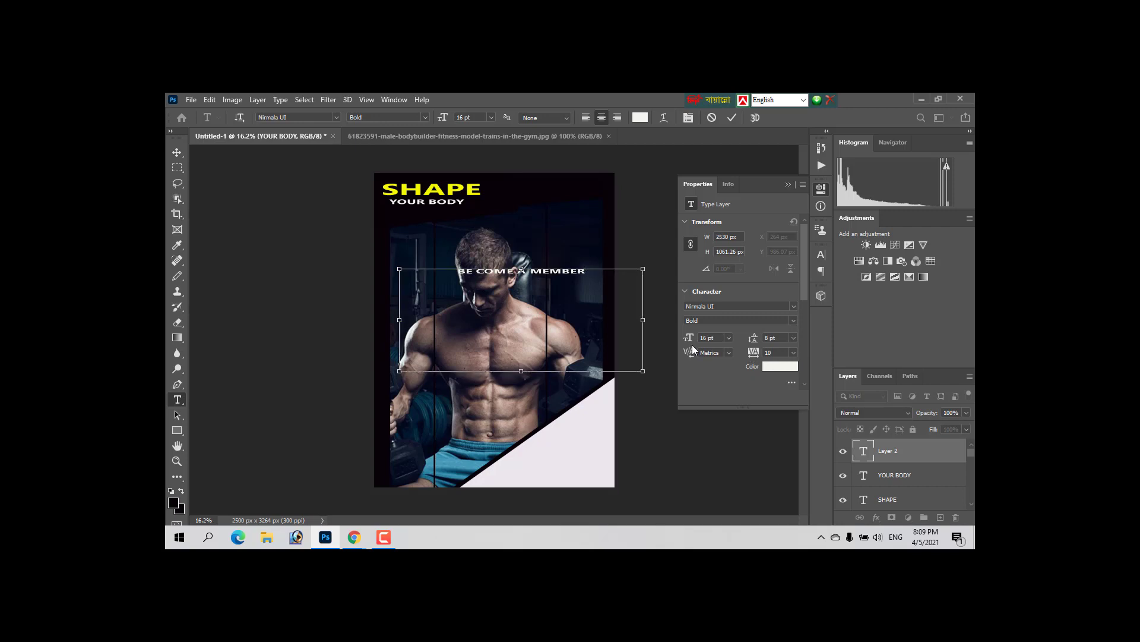
{"action": "key", "text": "ctrl+a"}
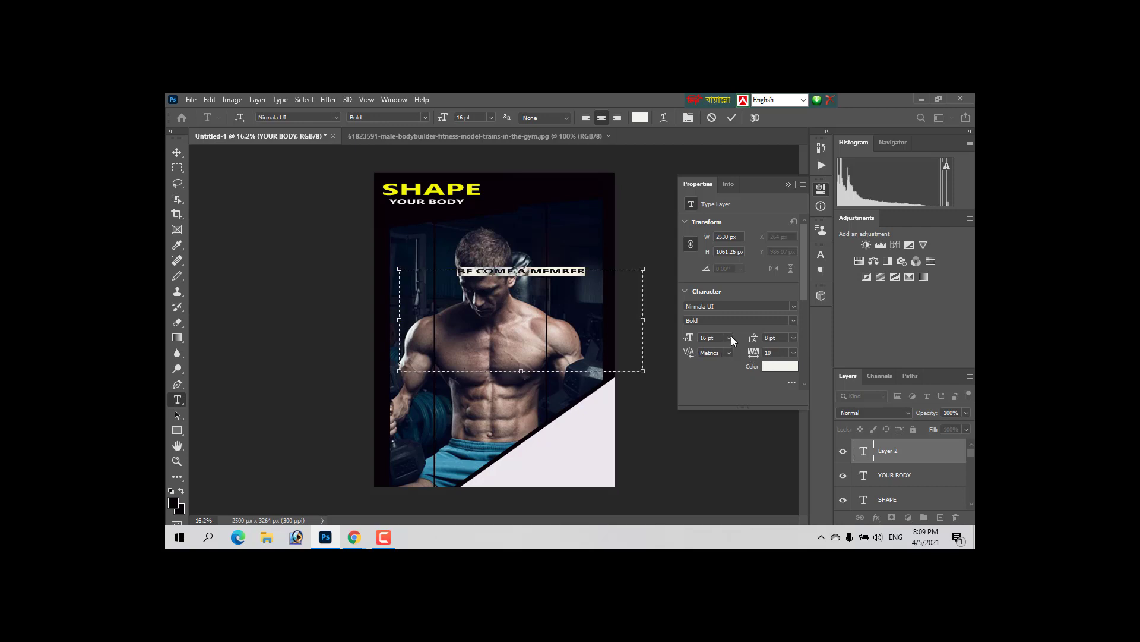
- Set the text's tracking to 50 and its font size to 24 pt
{"action": "left_click", "coordinate": [793, 352]}
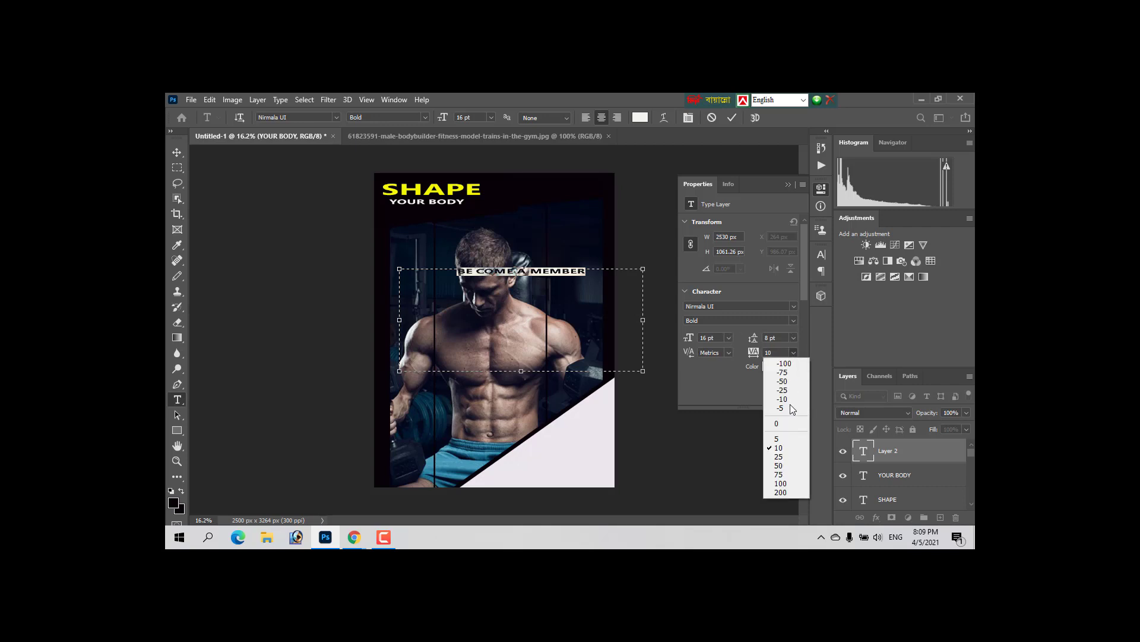
{"action": "left_click", "coordinate": [790, 457]}
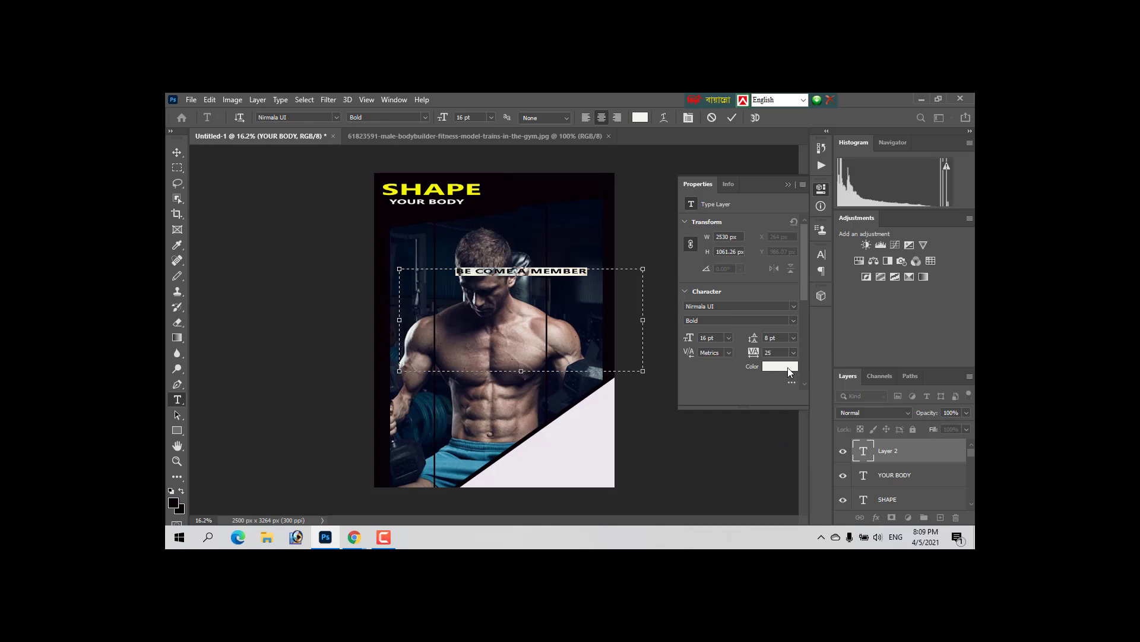
{"action": "left_click", "coordinate": [795, 353]}
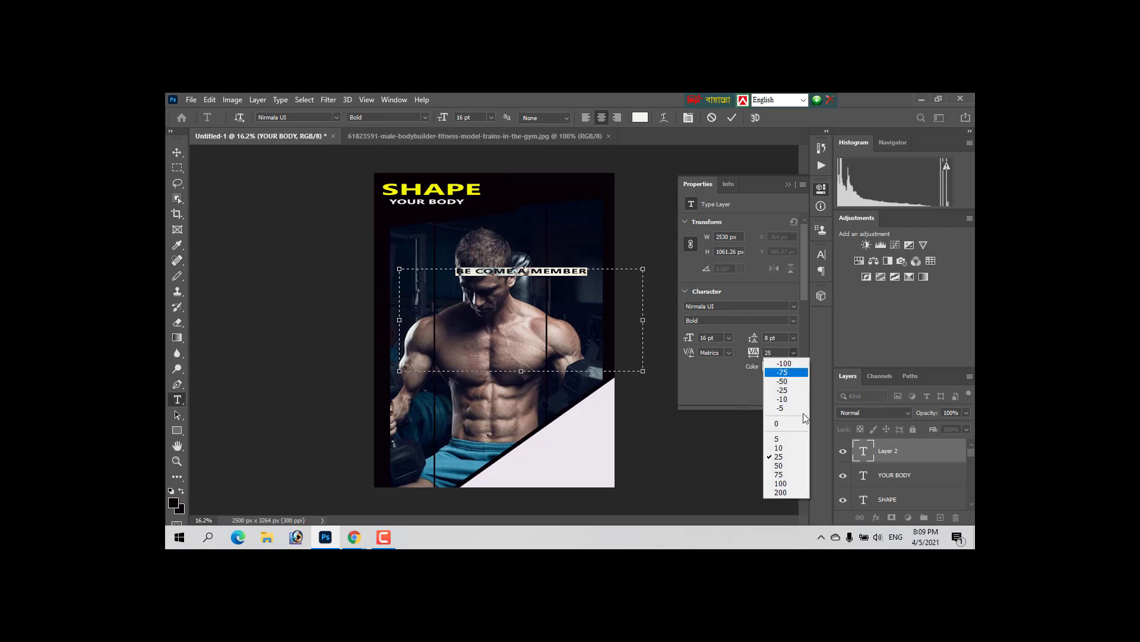
{"action": "left_click", "coordinate": [796, 466]}
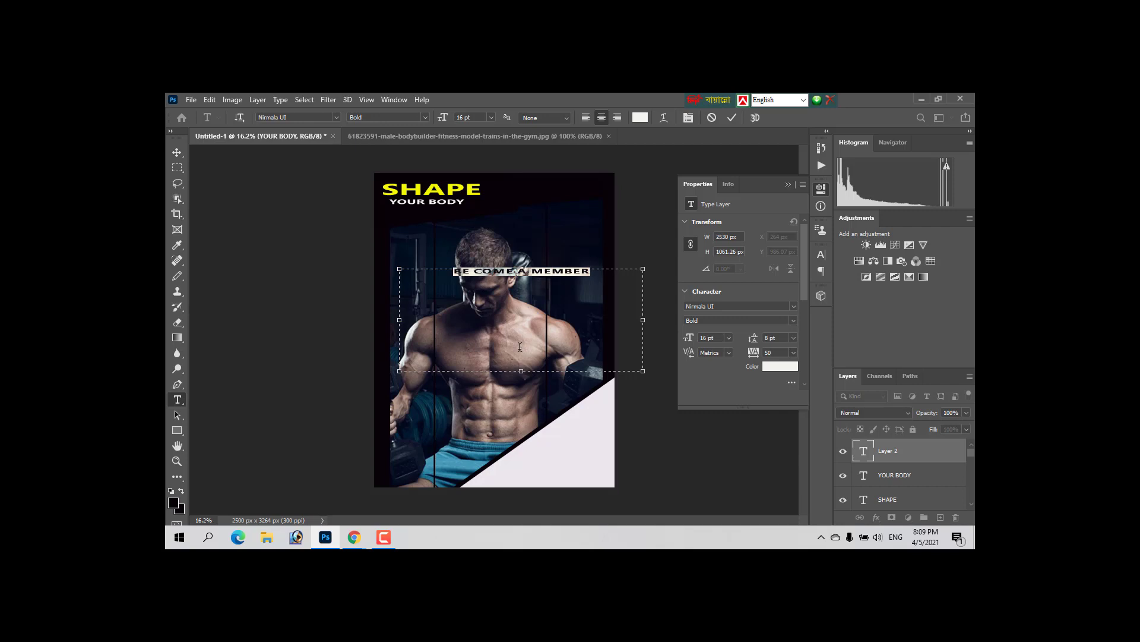
{"action": "left_click", "coordinate": [491, 117]}
{"action": "left_click", "coordinate": [483, 214]}
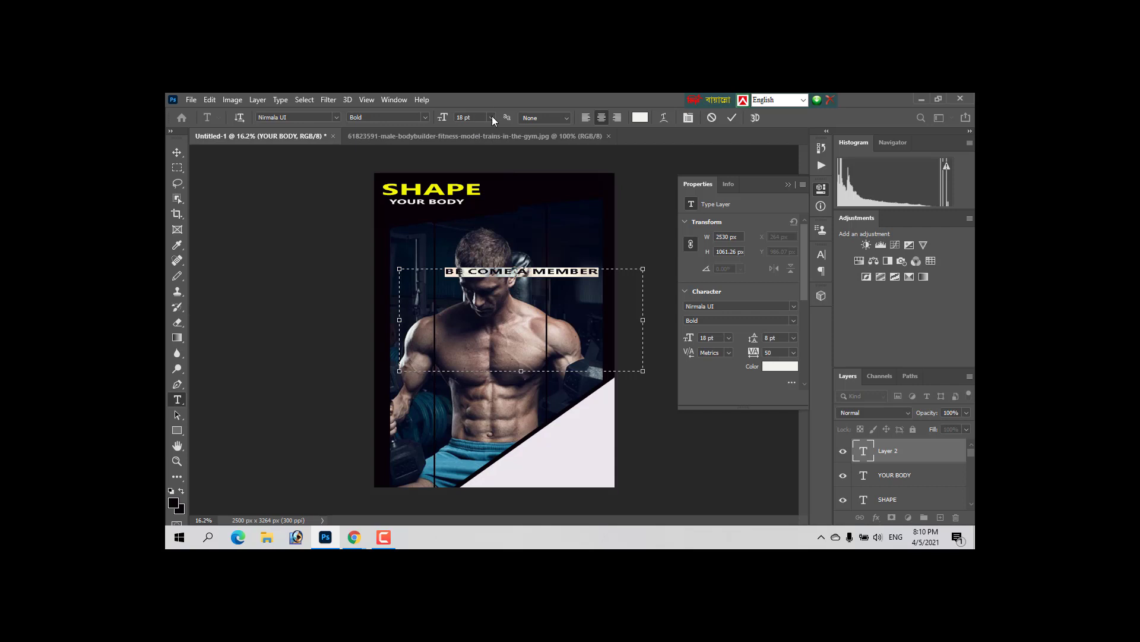
{"action": "left_click", "coordinate": [492, 117]}
{"action": "left_click", "coordinate": [479, 221]}
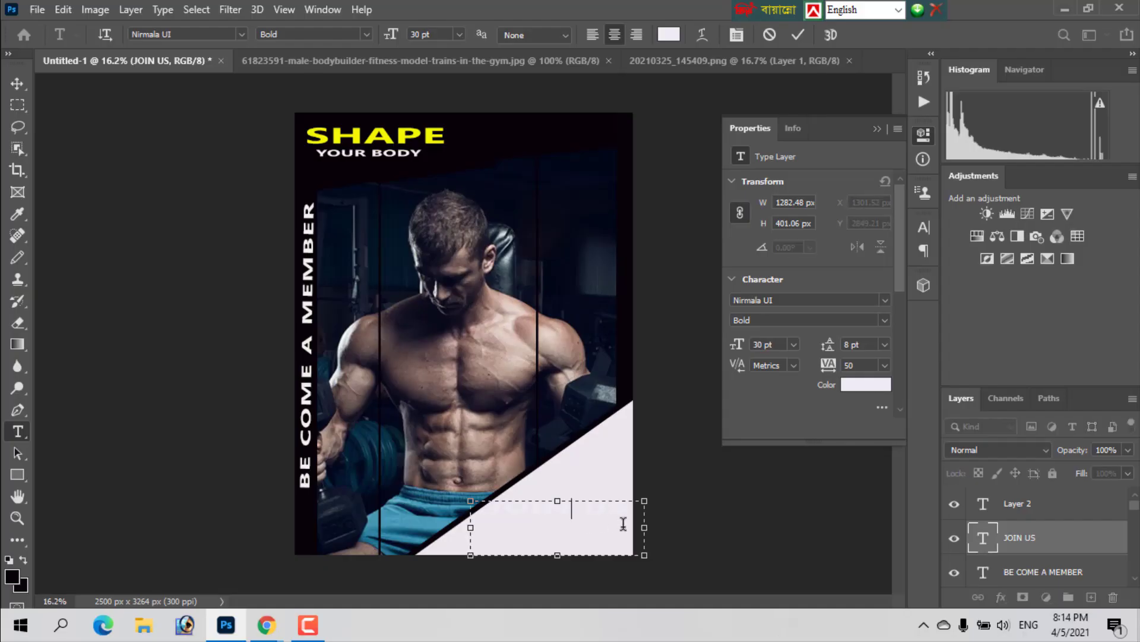
- Colour the JOIN US text near-black #02020a
{"action": "key", "text": "ctrl+a"}
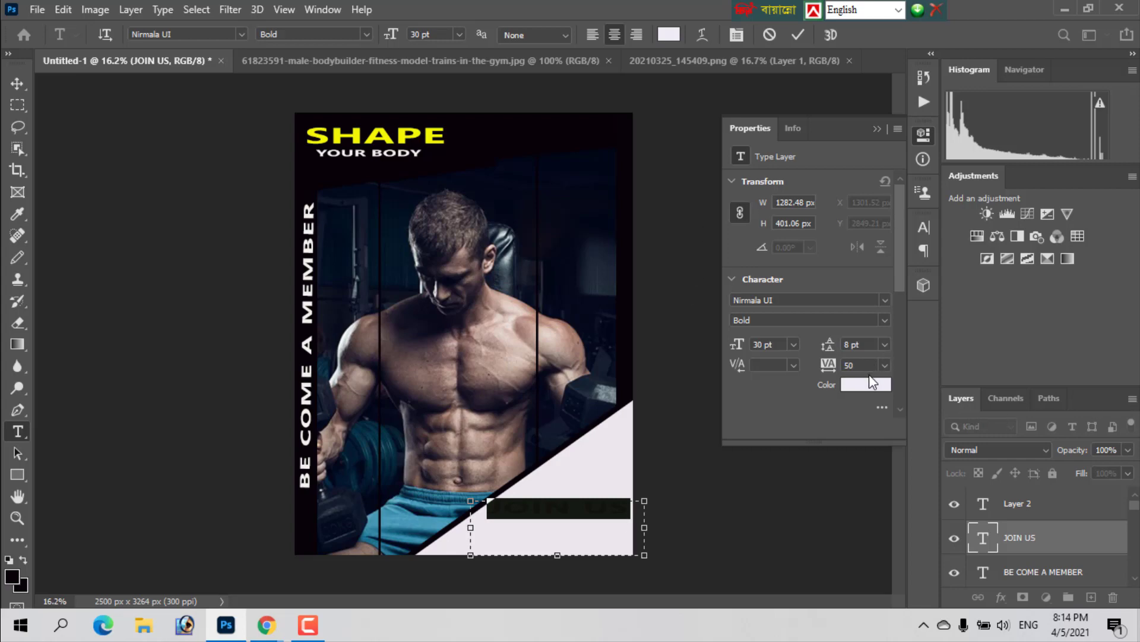
{"action": "left_click", "coordinate": [871, 383]}
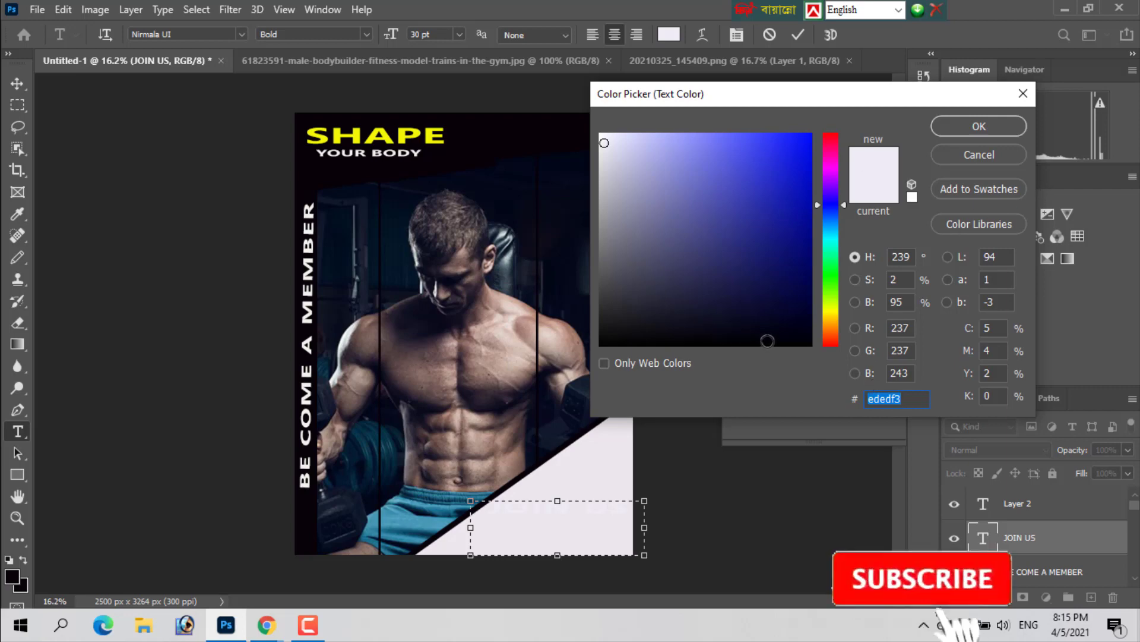
{"action": "left_click", "coordinate": [773, 338]}
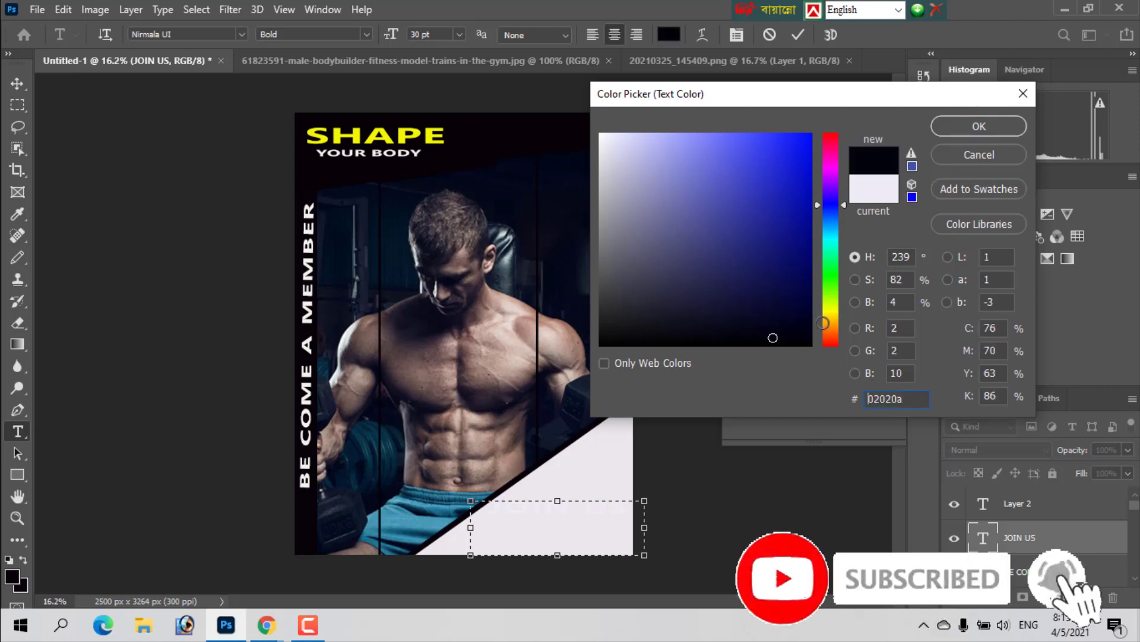
{"action": "left_click", "coordinate": [991, 128]}
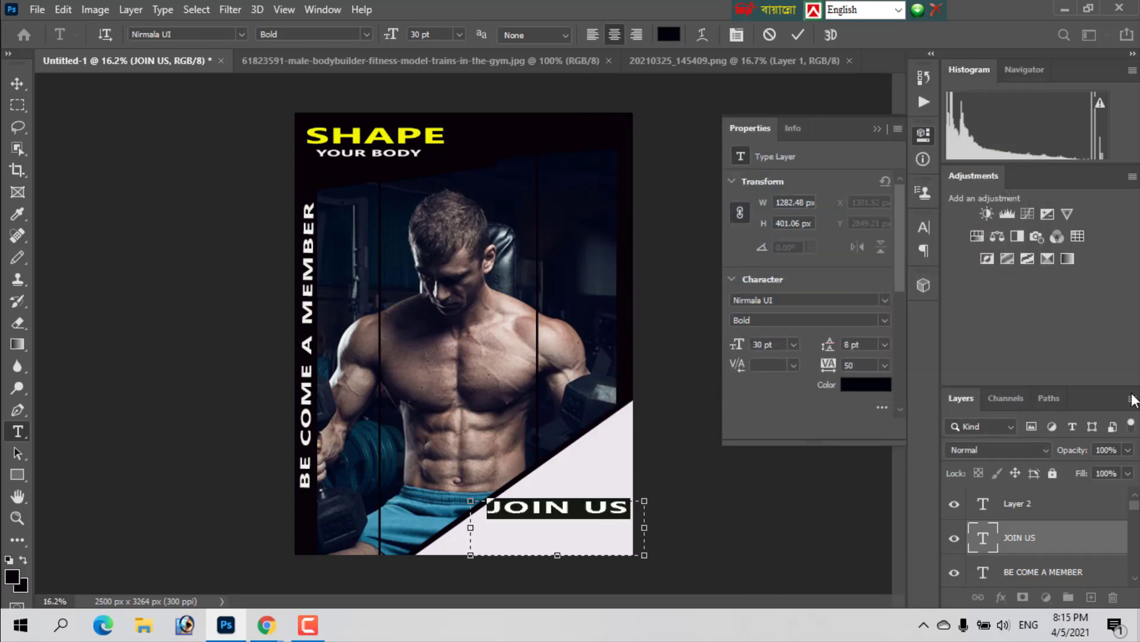
{"action": "key", "text": "Left"}
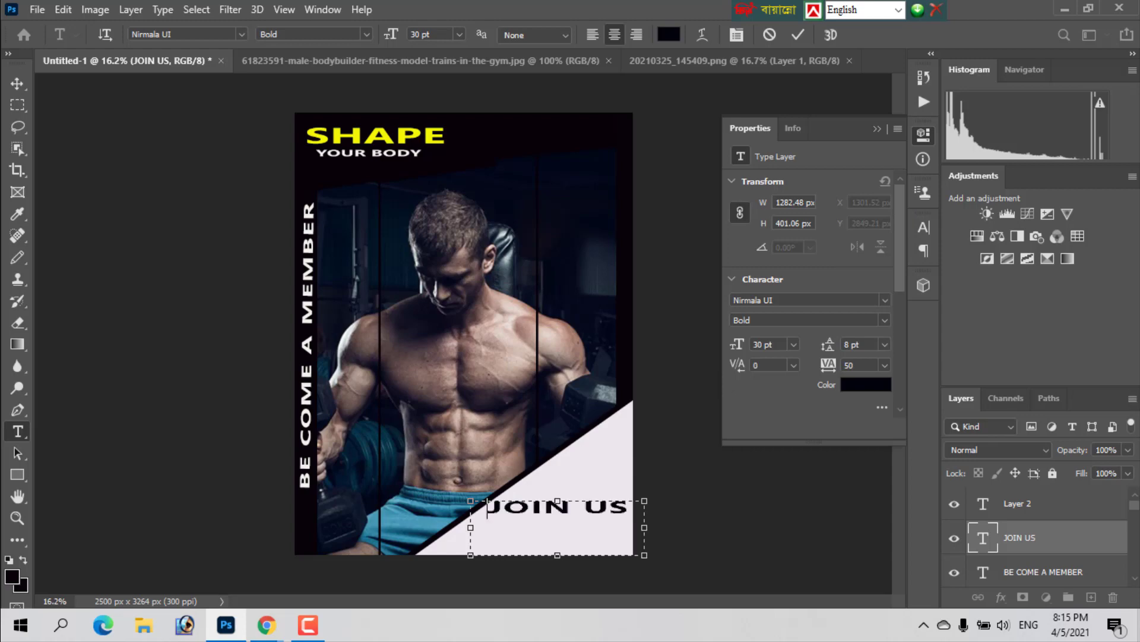
- Commit JOIN US and position it in the poster's bottom-right corner with the Move tool
{"action": "left_click", "coordinate": [22, 80]}
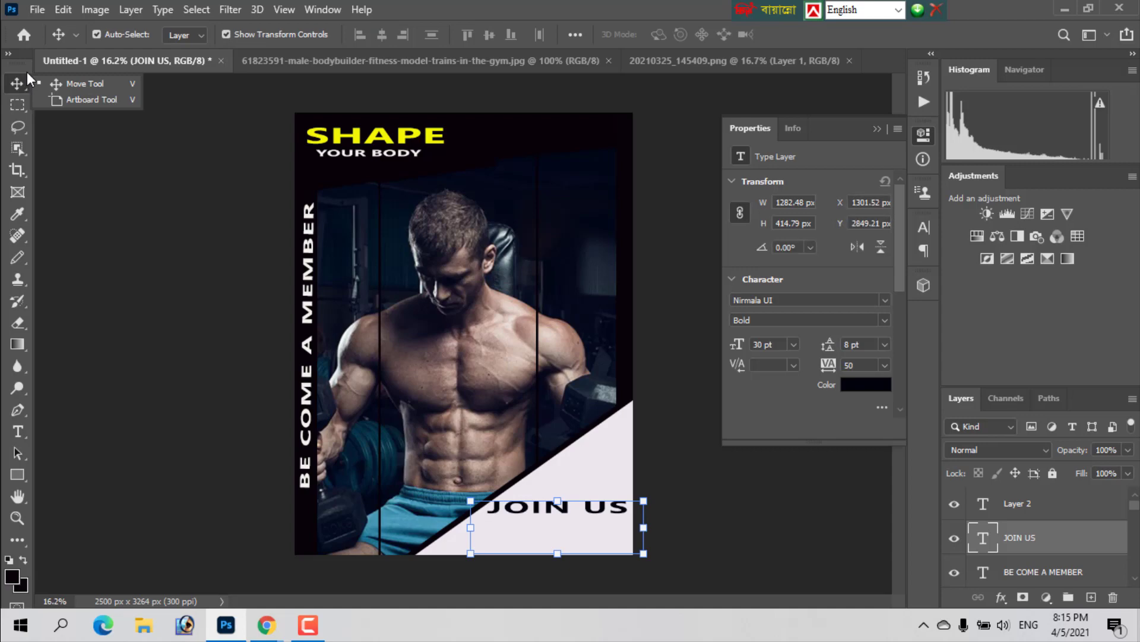
{"action": "left_click", "coordinate": [309, 627]}
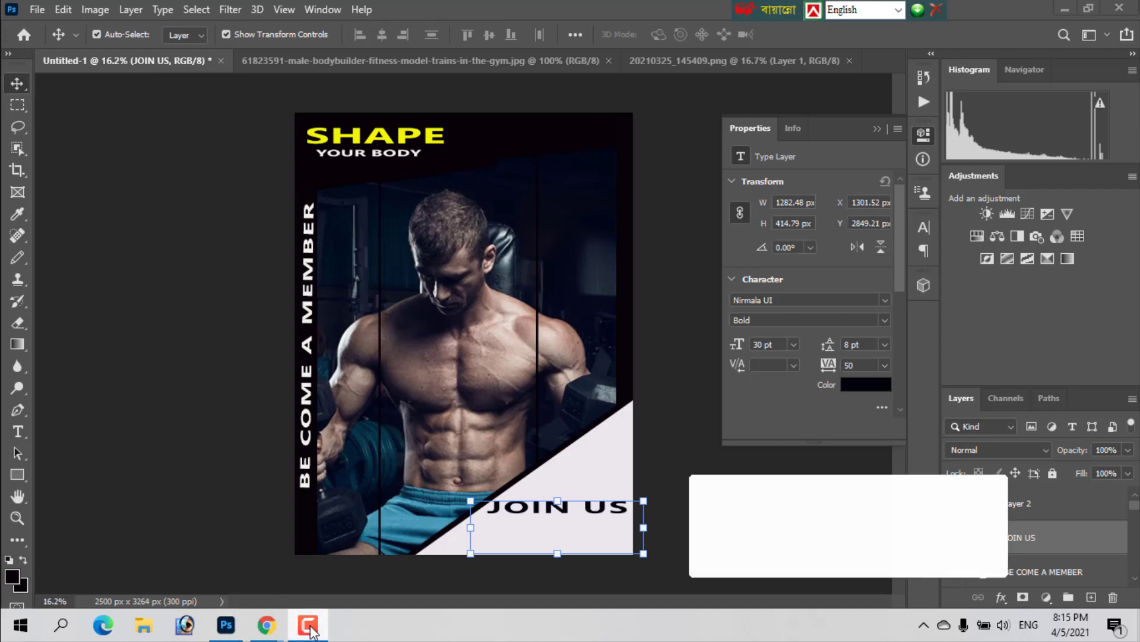
{"action": "left_click", "coordinate": [1061, 547]}
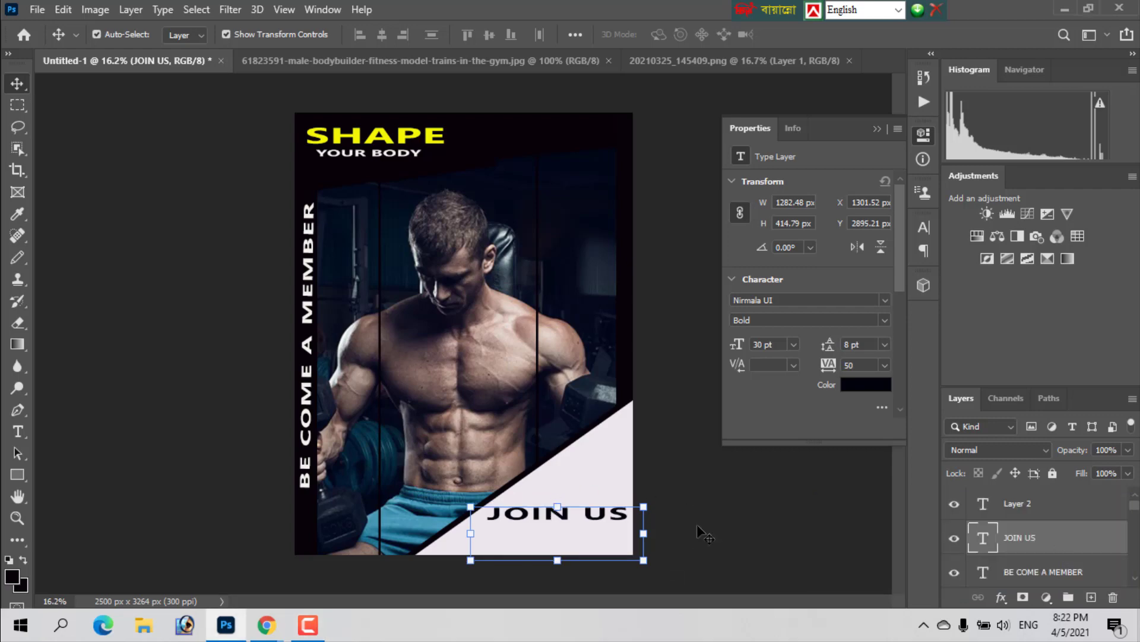
{"action": "left_click", "coordinate": [715, 499]}
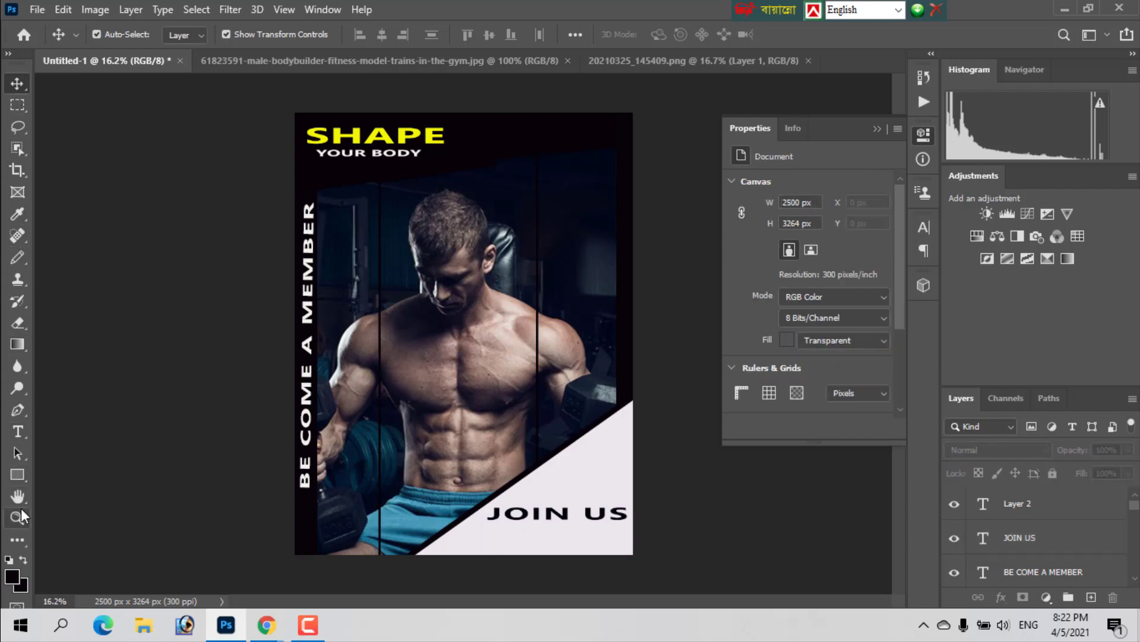
{"action": "left_click", "coordinate": [27, 423]}
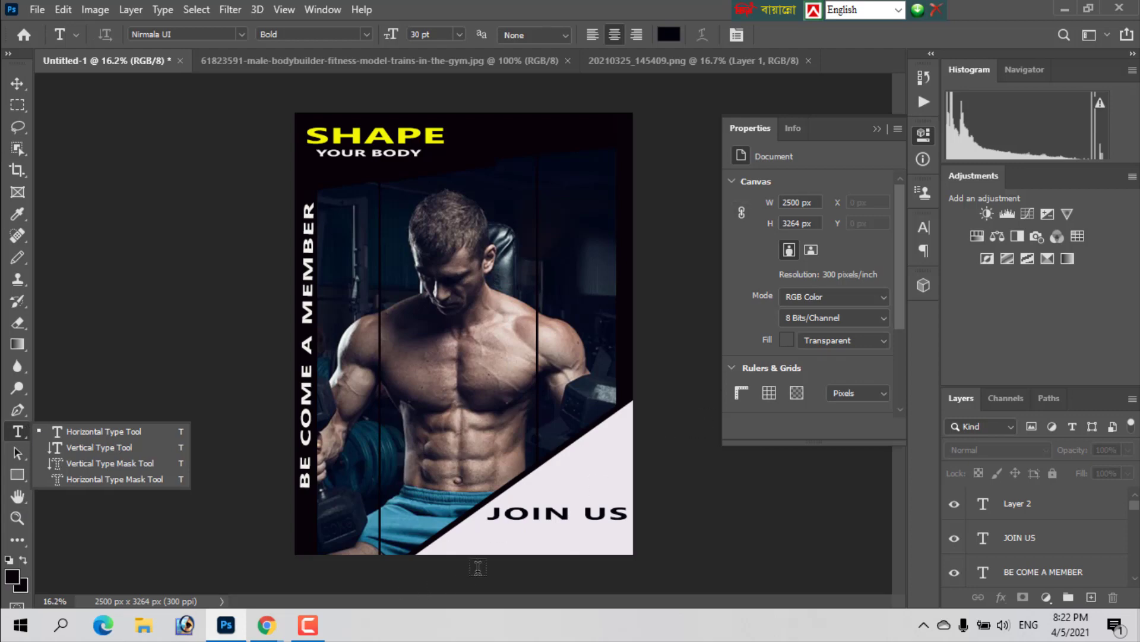
{"action": "left_click_drag", "start_coordinate": [464, 541], "coordinate": [709, 564]}
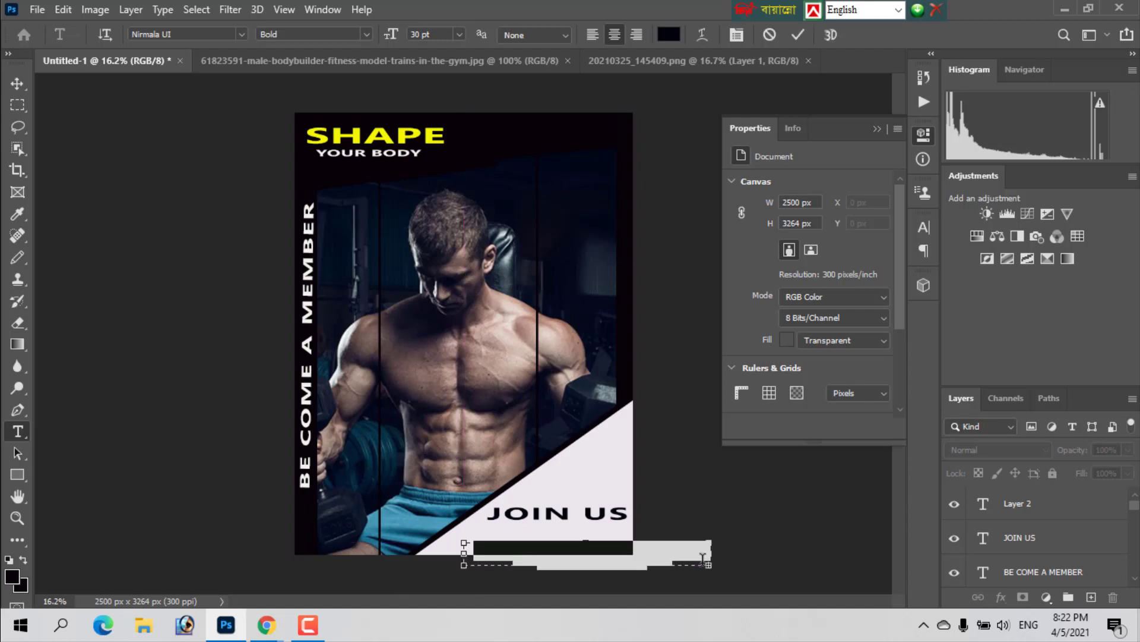
{"action": "key", "text": "BackSpace"}
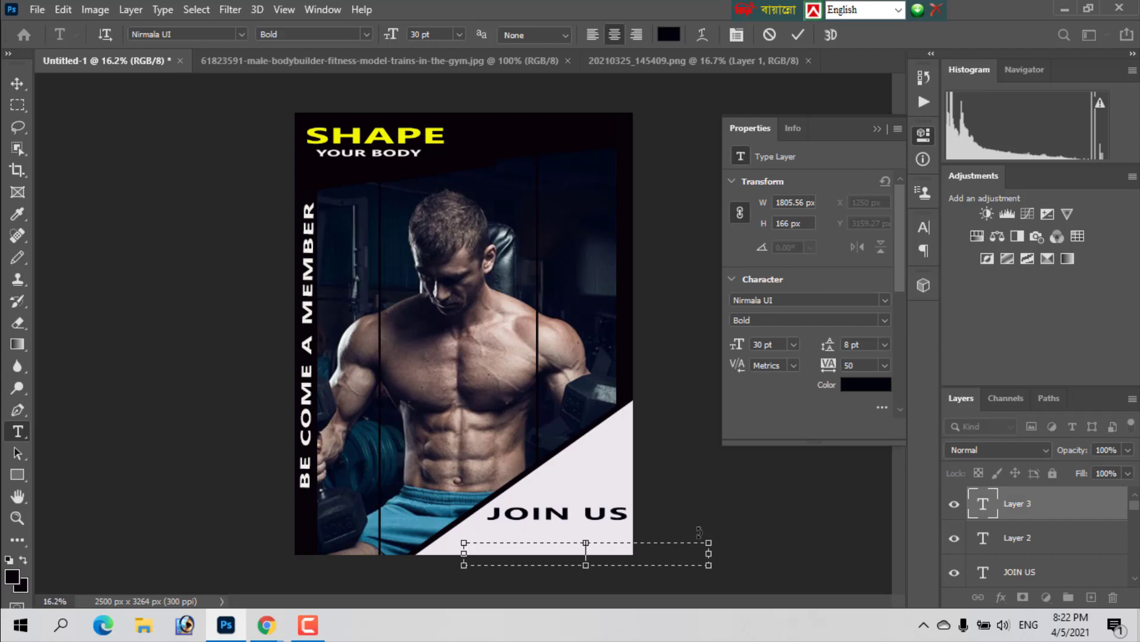
{"action": "type", "text": "WWW"}
{"action": "type", "text": "."}
{"action": "type", "text": " W"}
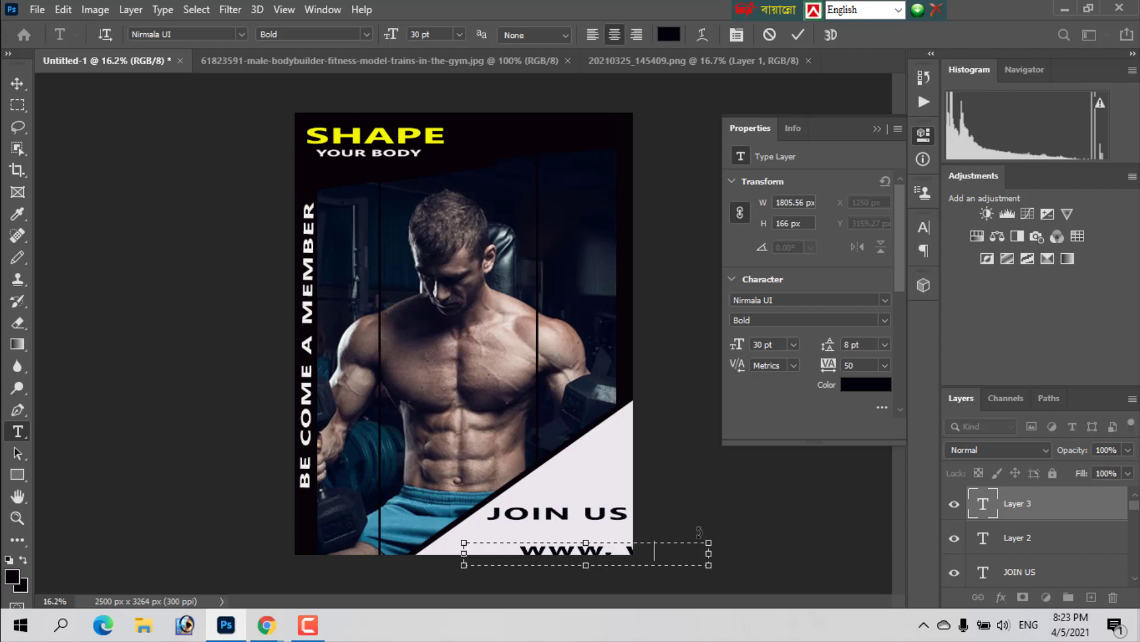
{"action": "type", "text": "E"}
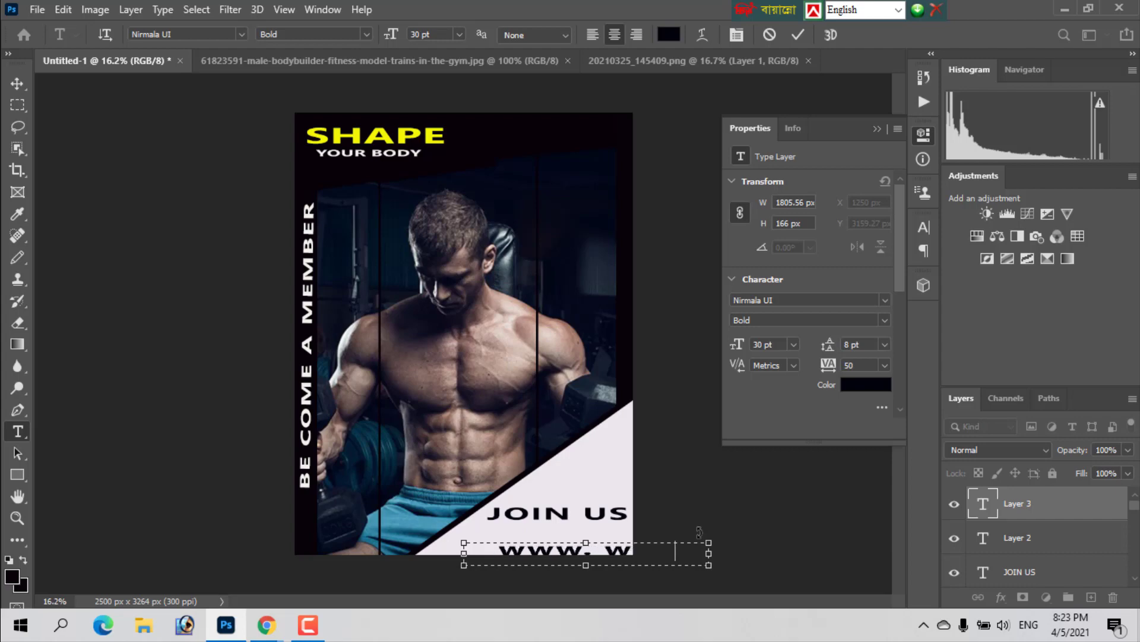
{"action": "type", "text": "b"}
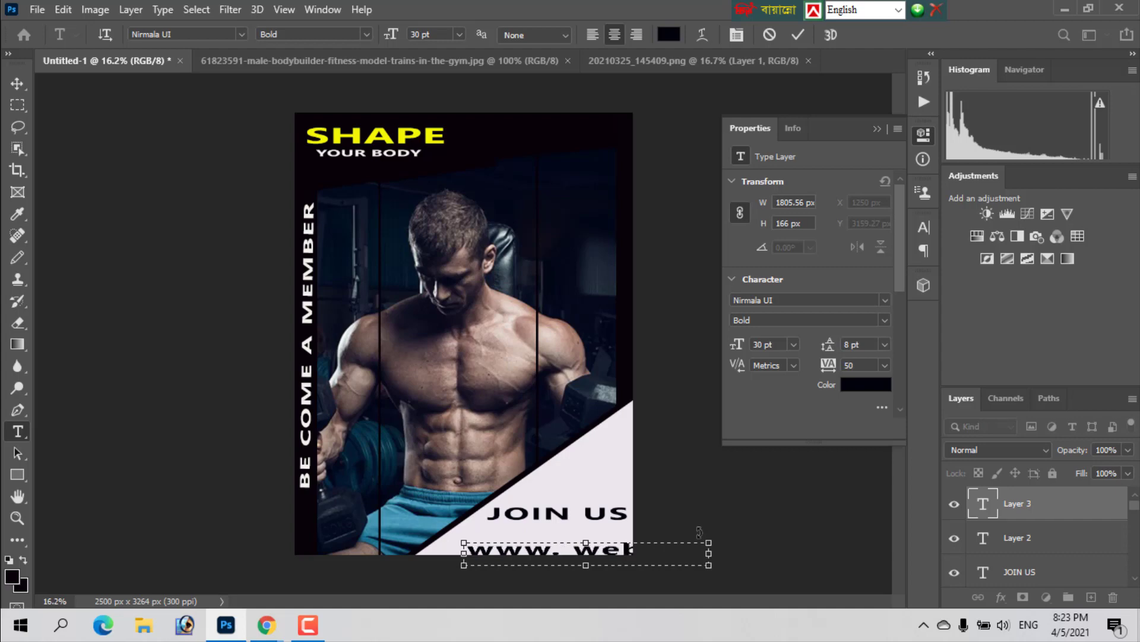
{"action": "type", "text": "s"}
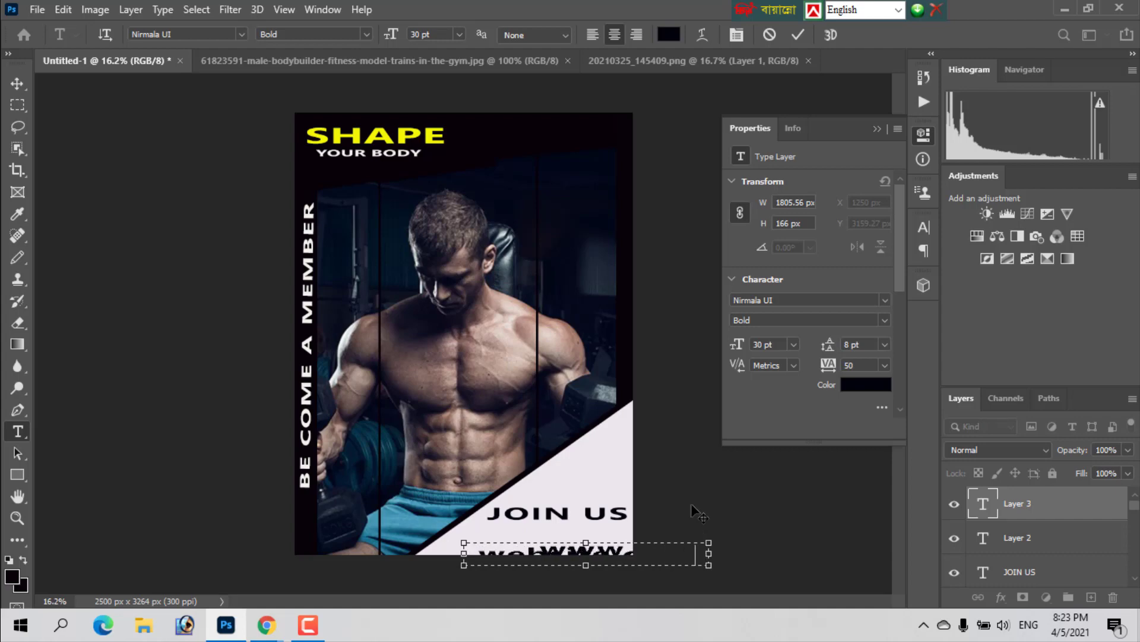
- Resize the website text to 16 pt
{"action": "key", "text": "ctrl+a"}
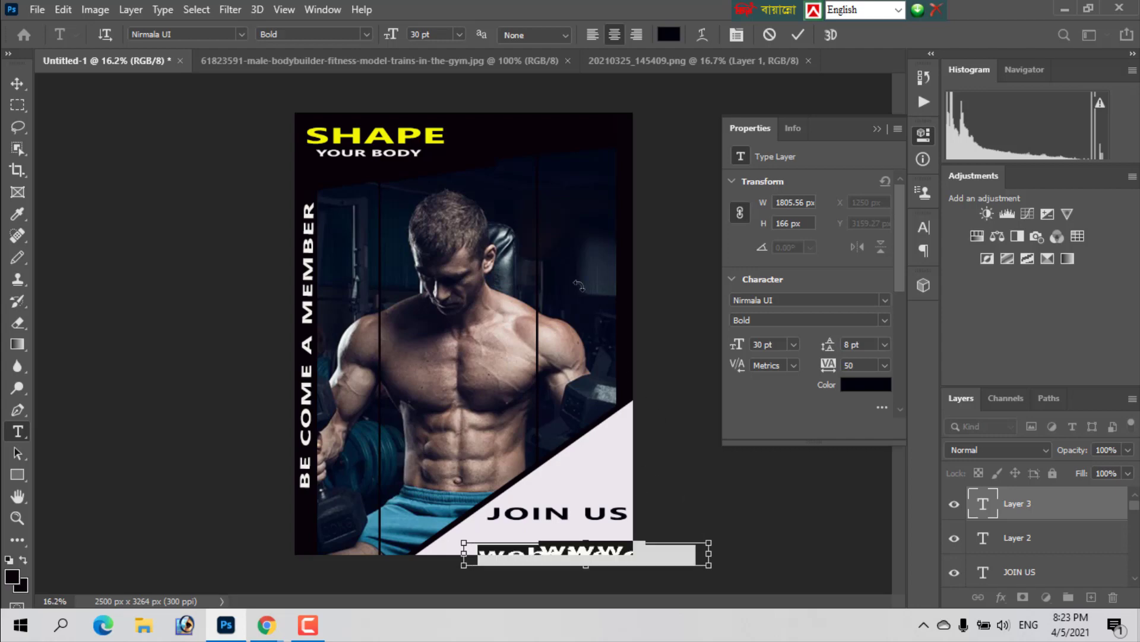
{"action": "left_click", "coordinate": [460, 35]}
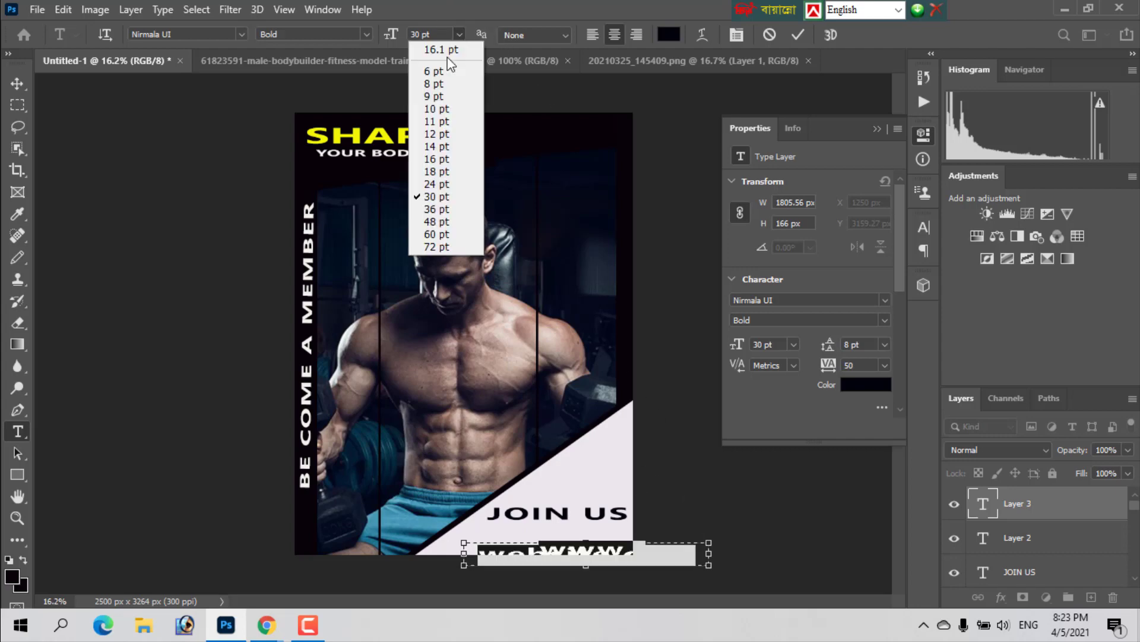
{"action": "left_click", "coordinate": [437, 114]}
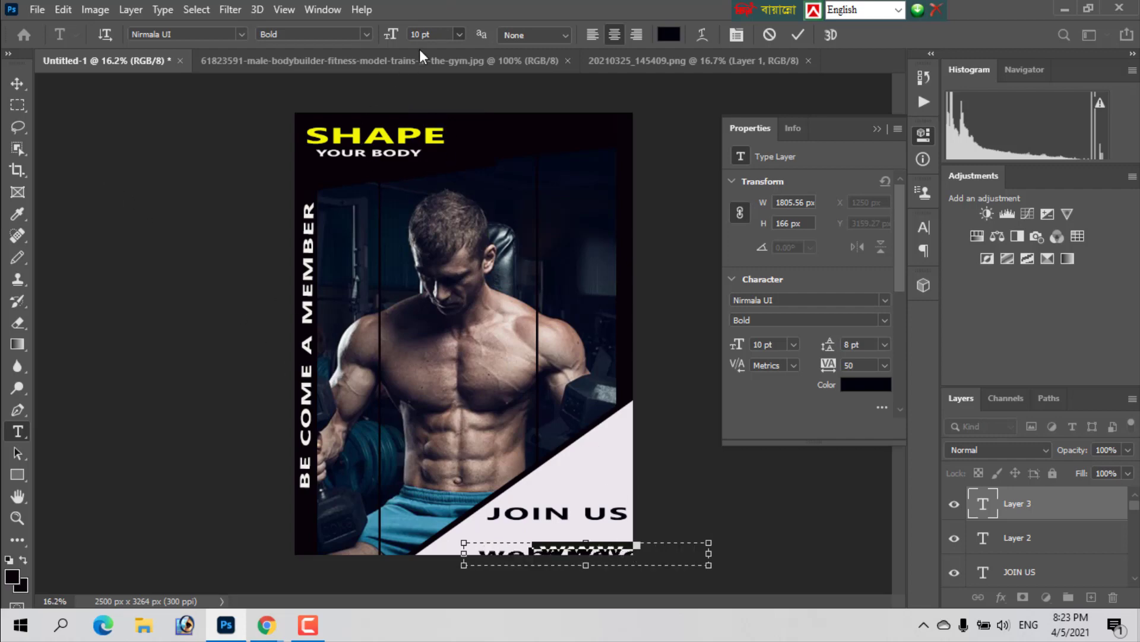
{"action": "left_click", "coordinate": [459, 35]}
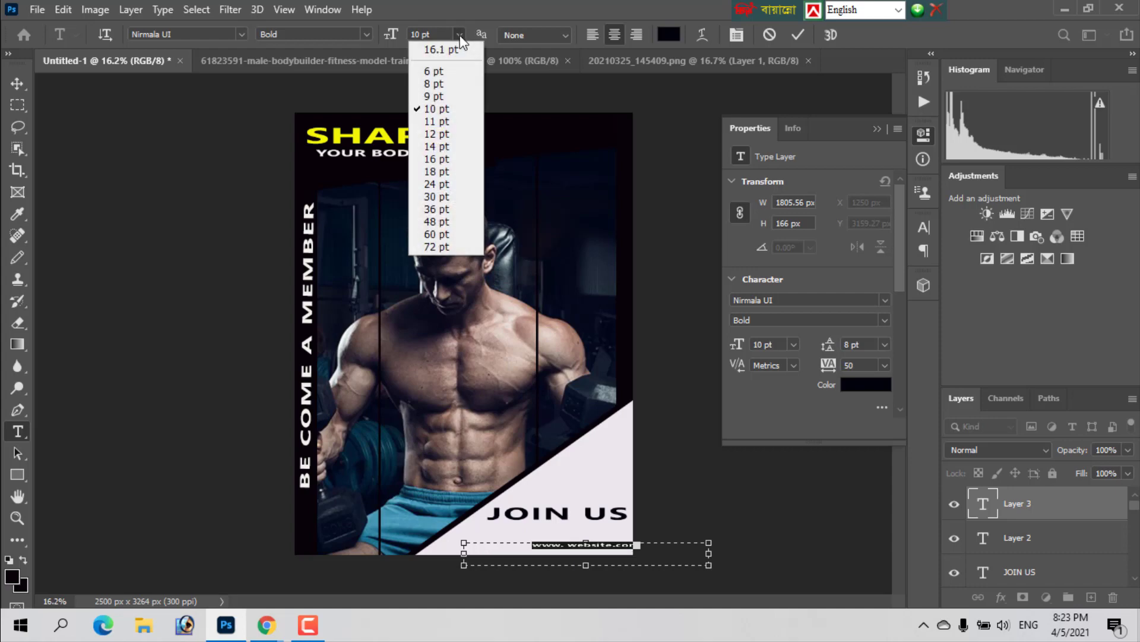
{"action": "left_click", "coordinate": [446, 148]}
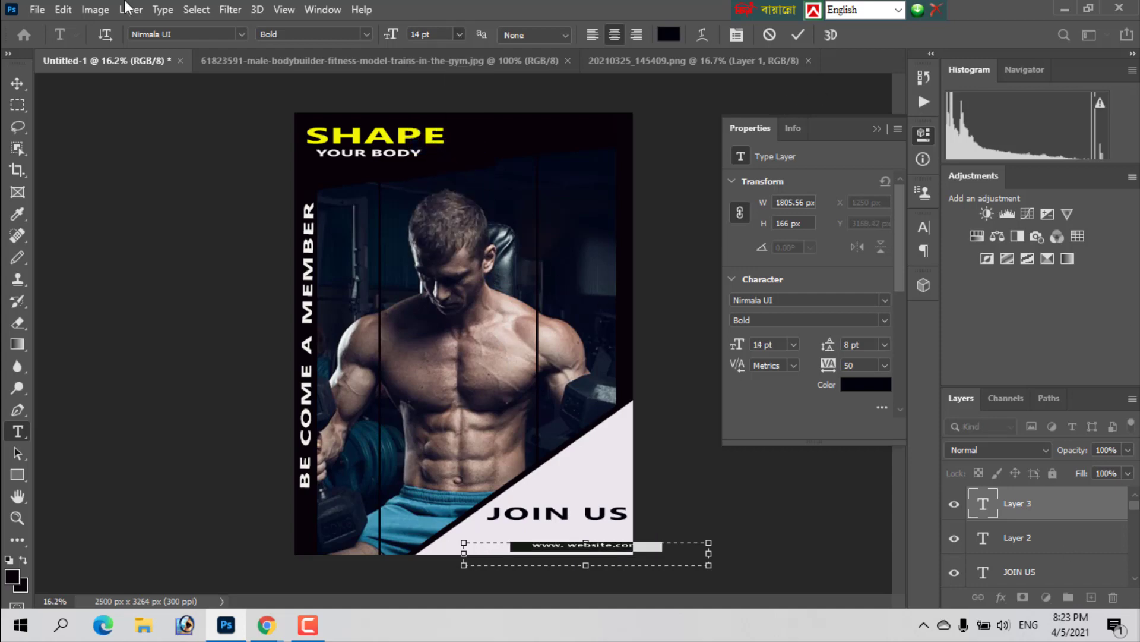
{"action": "left_click", "coordinate": [459, 34]}
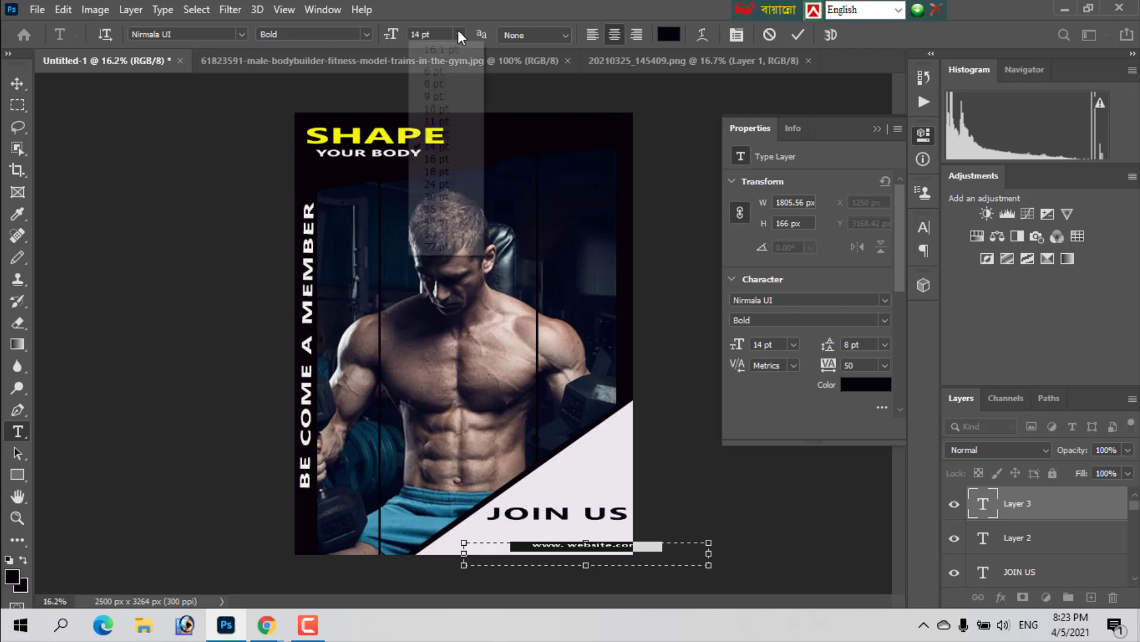
{"action": "left_click", "coordinate": [462, 153]}
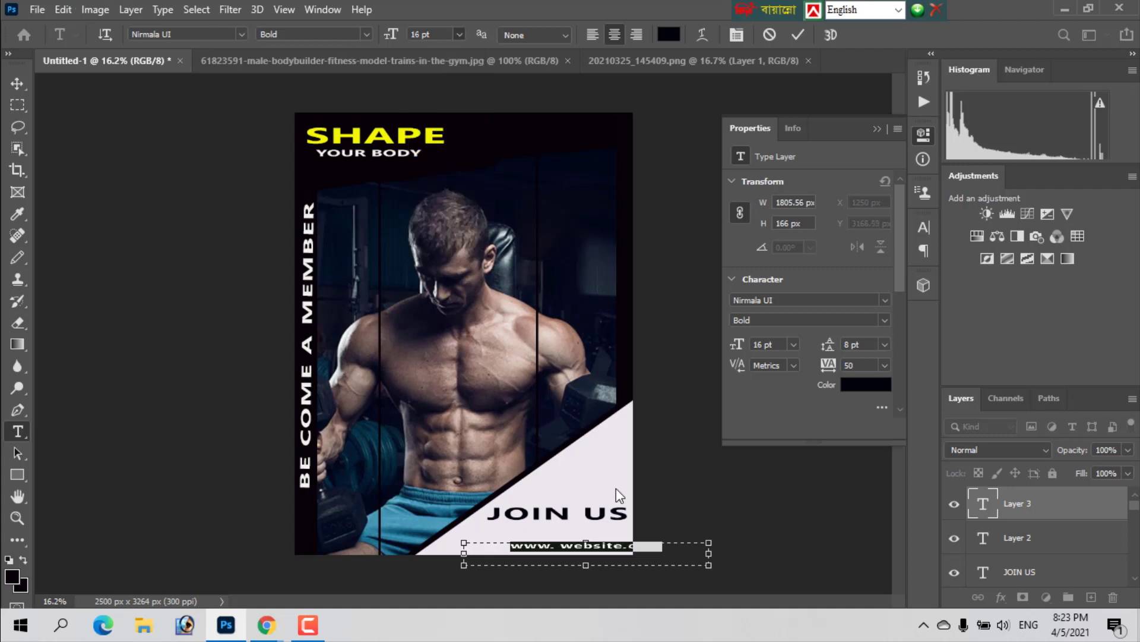
- Move the website line down to the poster's bottom edge
{"action": "left_click", "coordinate": [17, 86]}
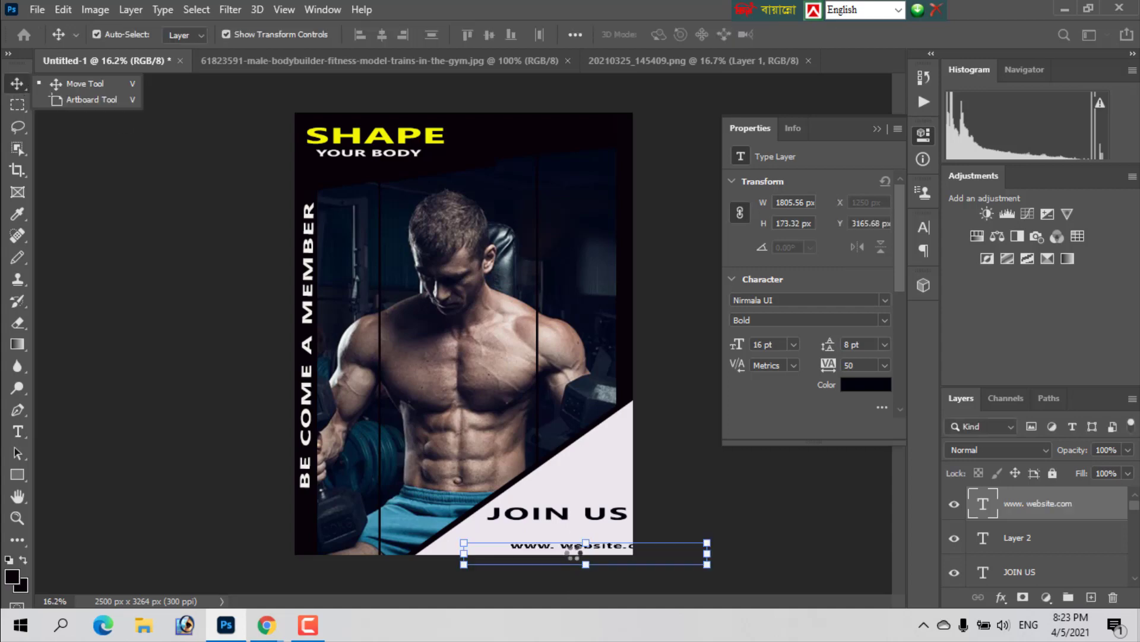
{"action": "left_click_drag", "start_coordinate": [575, 551], "coordinate": [533, 538]}
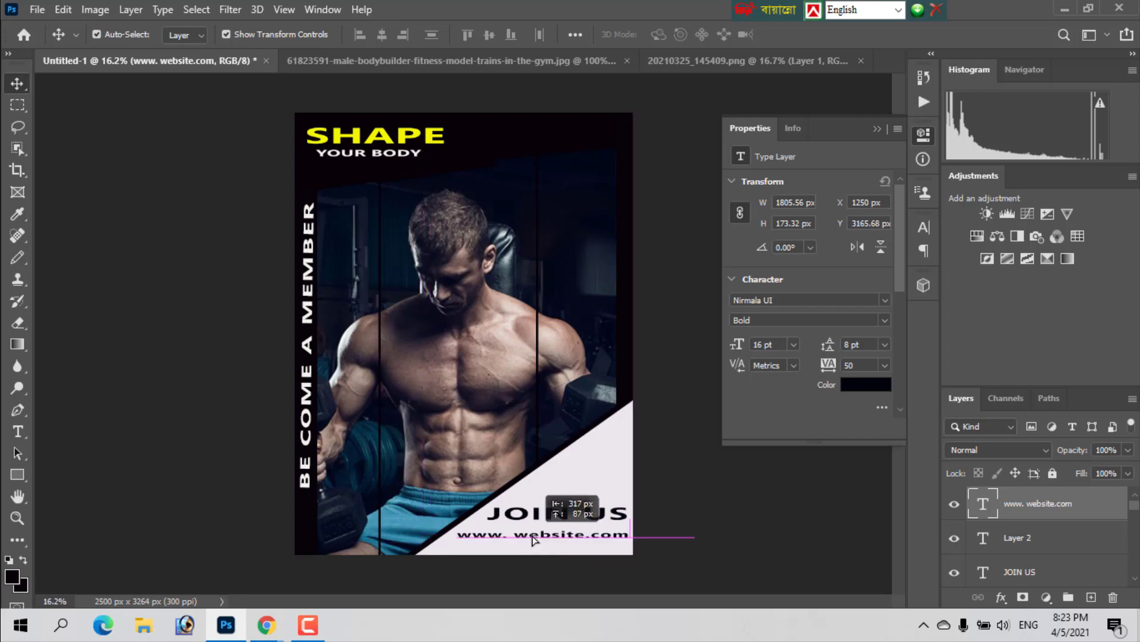
{"action": "left_click_drag", "start_coordinate": [533, 536], "coordinate": [535, 548]}
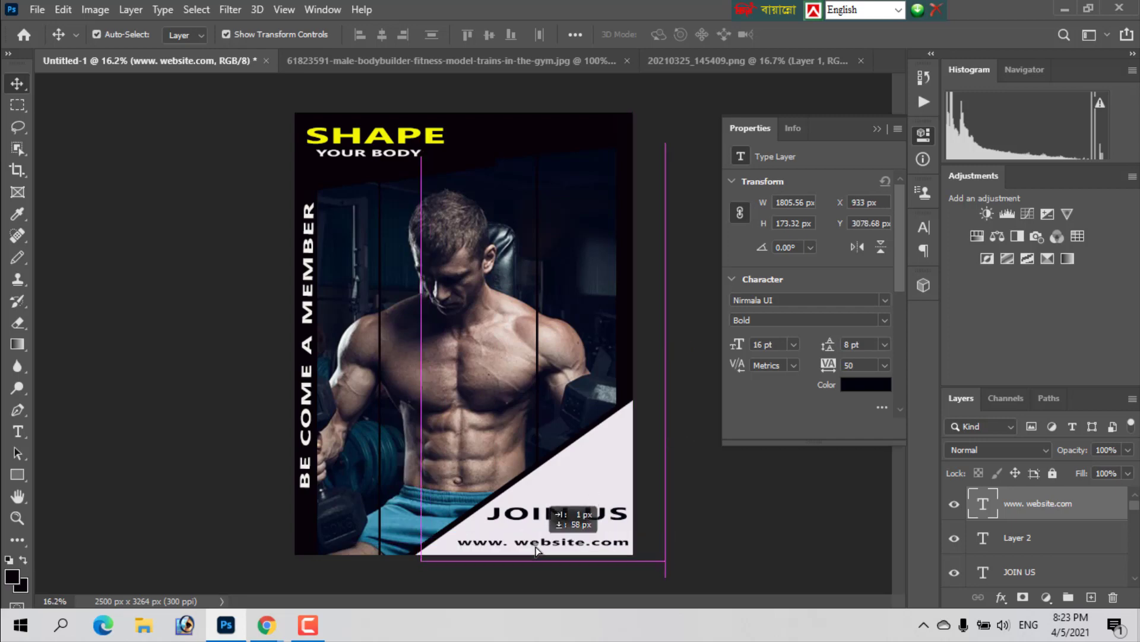
- Free Transform JOIN US larger above the website line and commit the change
{"action": "left_click", "coordinate": [557, 514]}
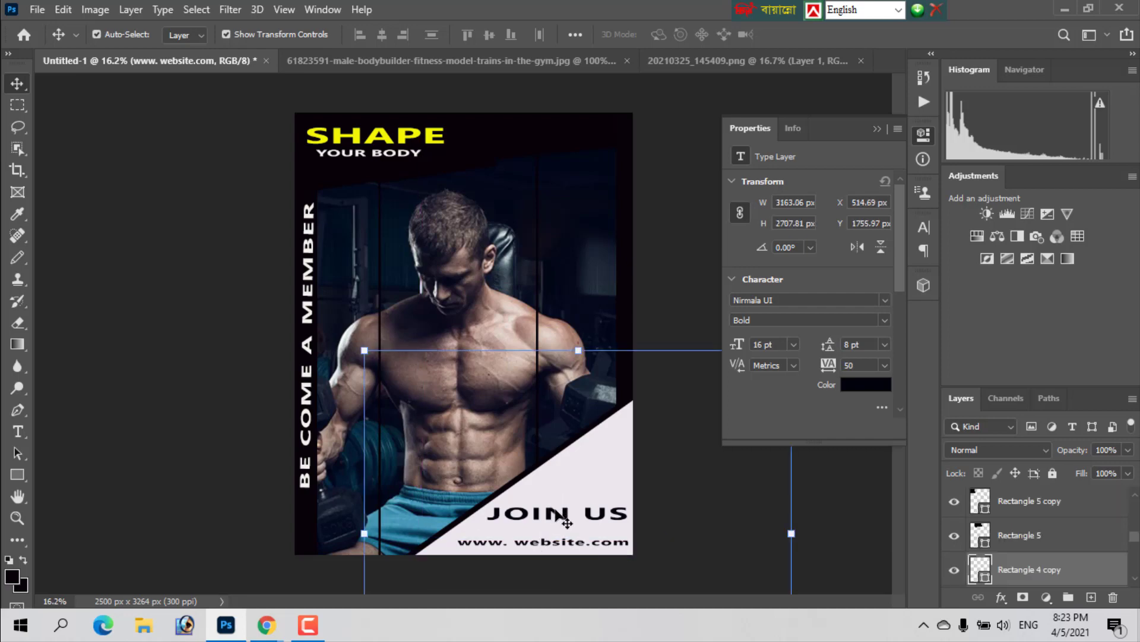
{"action": "left_click", "coordinate": [556, 516]}
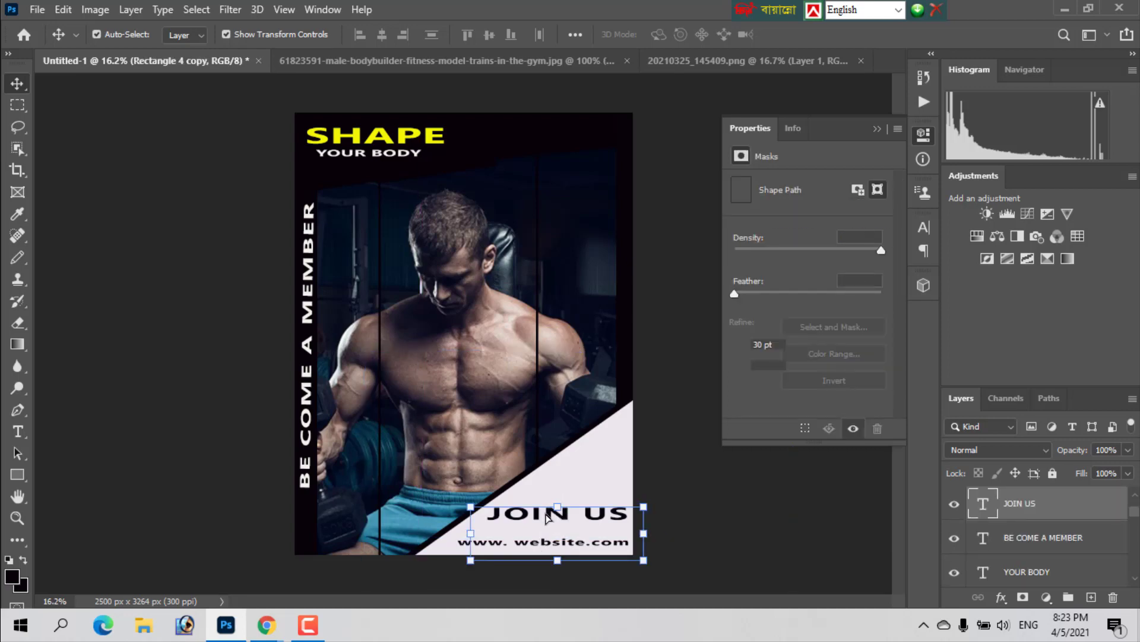
{"action": "left_click_drag", "start_coordinate": [557, 507], "coordinate": [550, 515]}
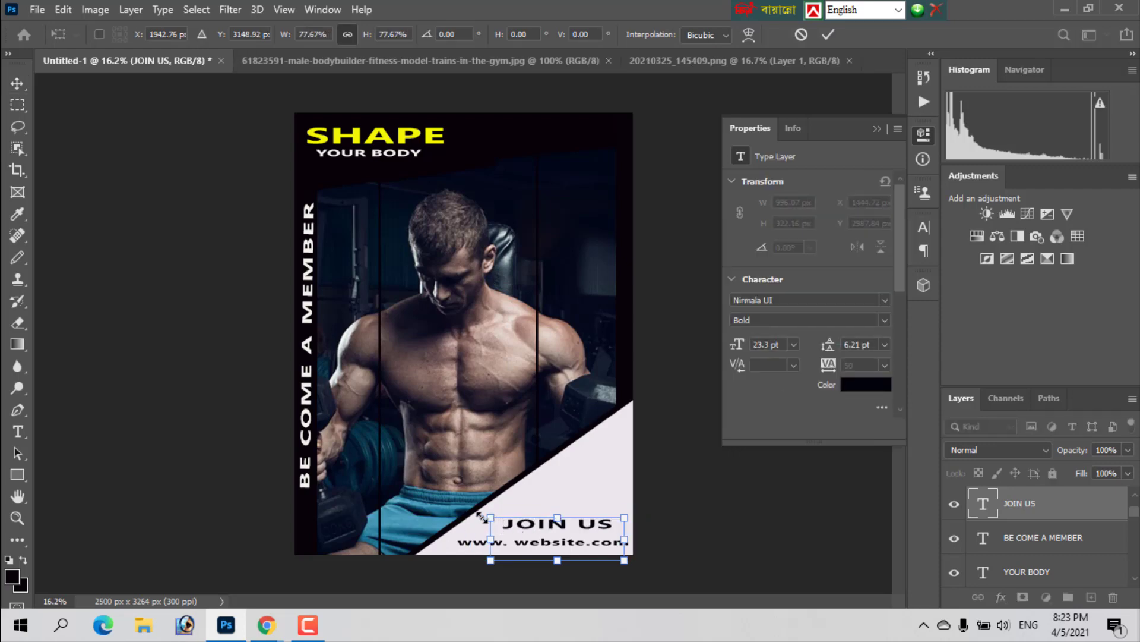
{"action": "left_click_drag", "start_coordinate": [492, 518], "coordinate": [481, 517]}
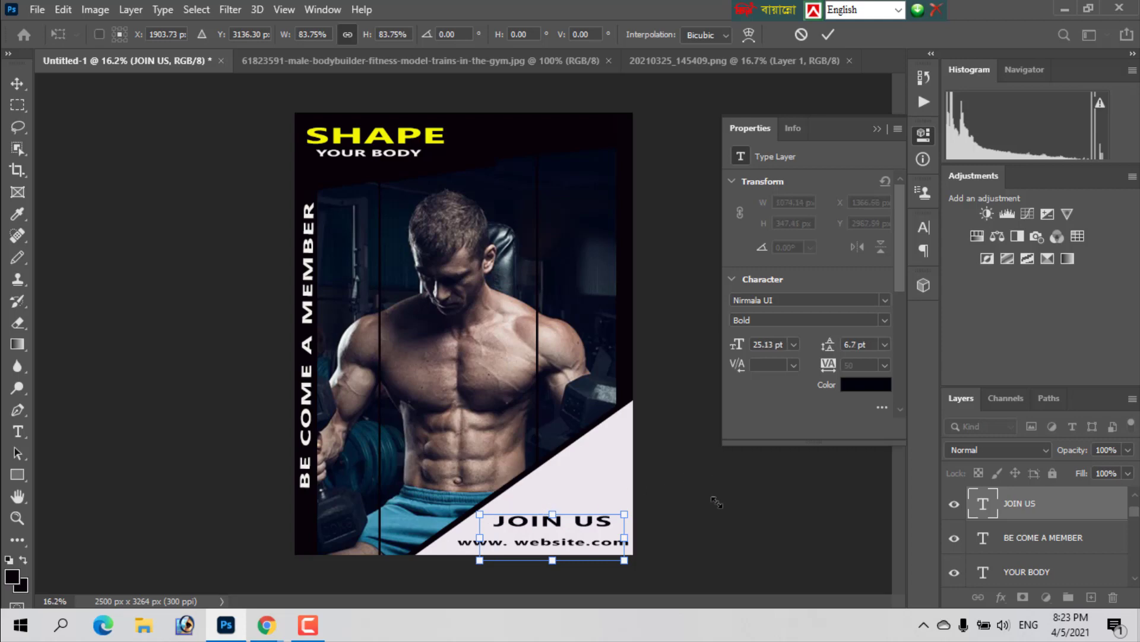
{"action": "left_click", "coordinate": [829, 32]}
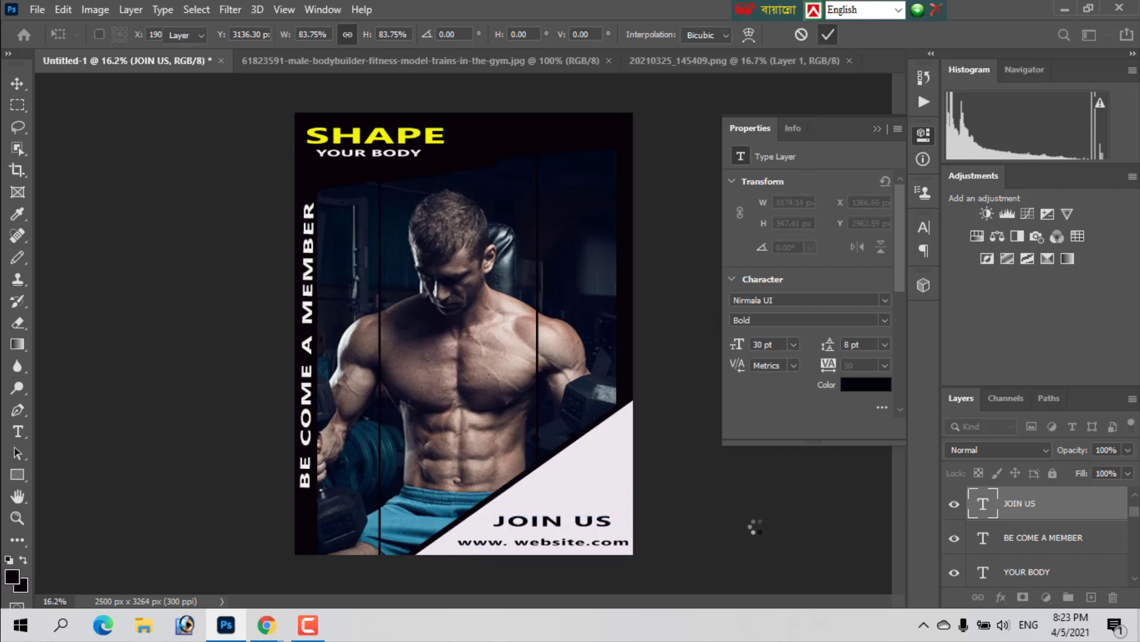
{"action": "left_click", "coordinate": [757, 533]}
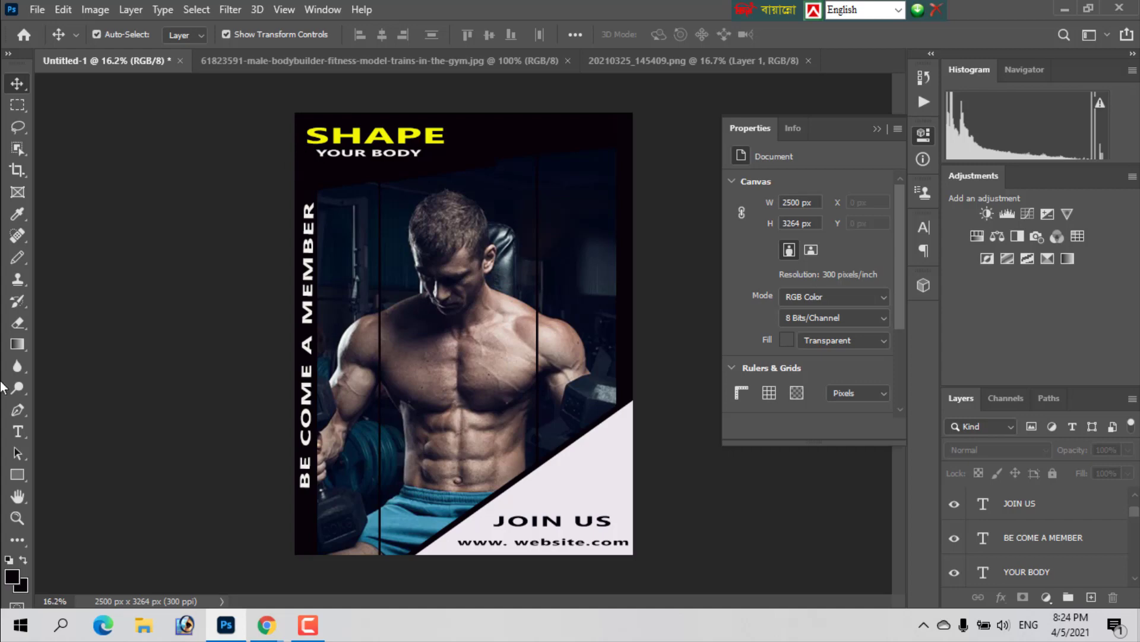
- Create an empty Nirmala UI Bold 30 pt text layer on the pasteboard left of the poster
{"action": "left_click", "coordinate": [18, 431]}
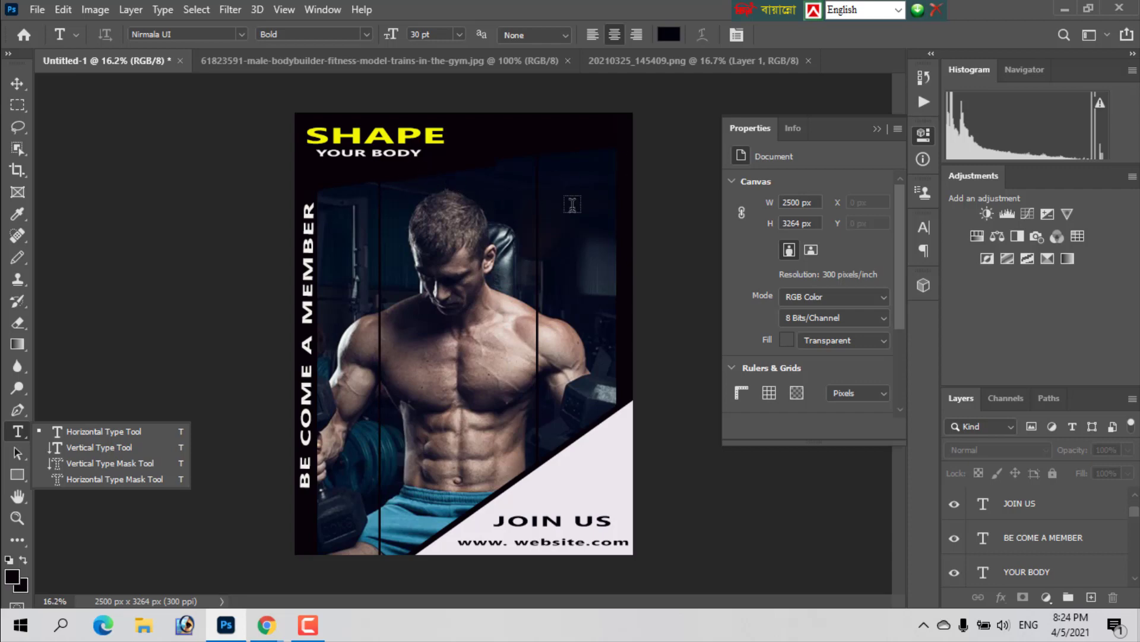
{"action": "left_click", "coordinate": [82, 352]}
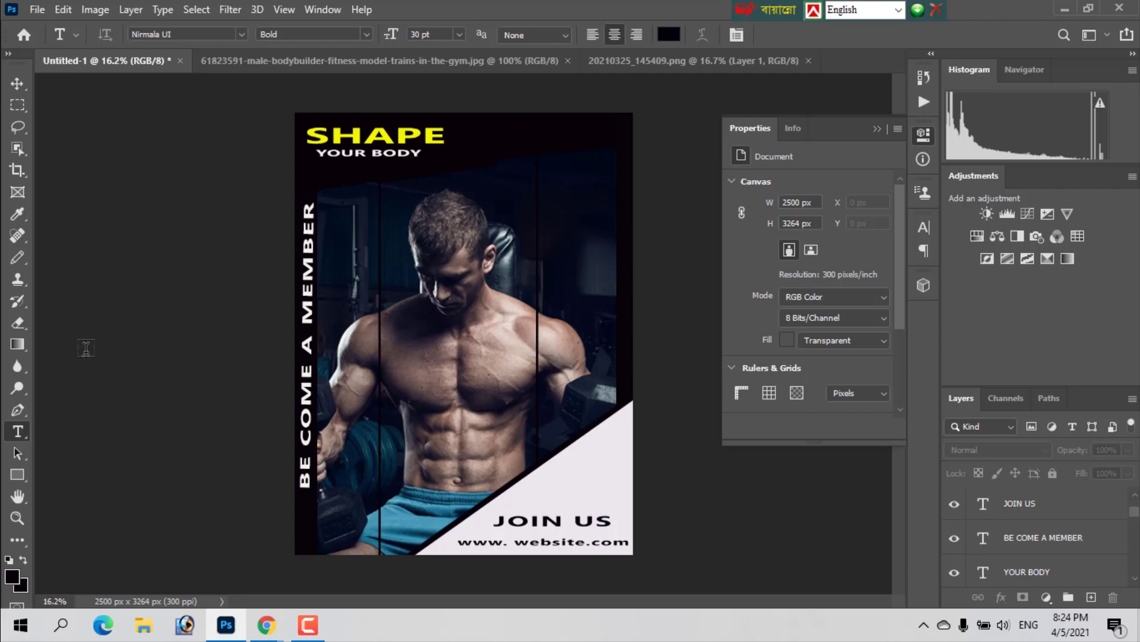
{"action": "left_click", "coordinate": [120, 328]}
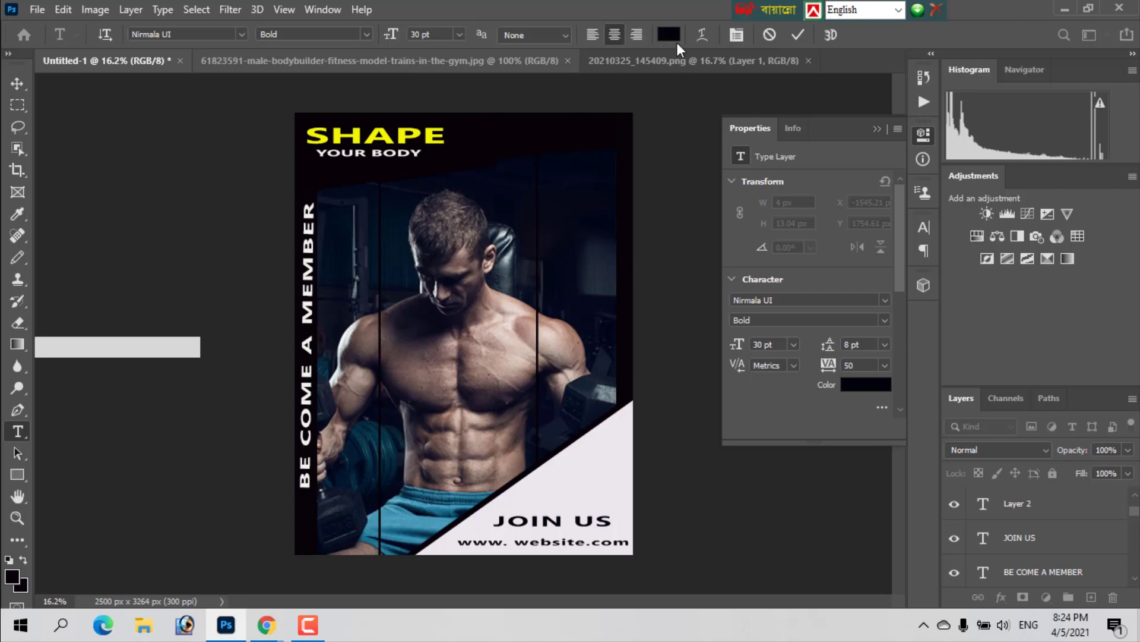
{"action": "left_click", "coordinate": [27, 473]}
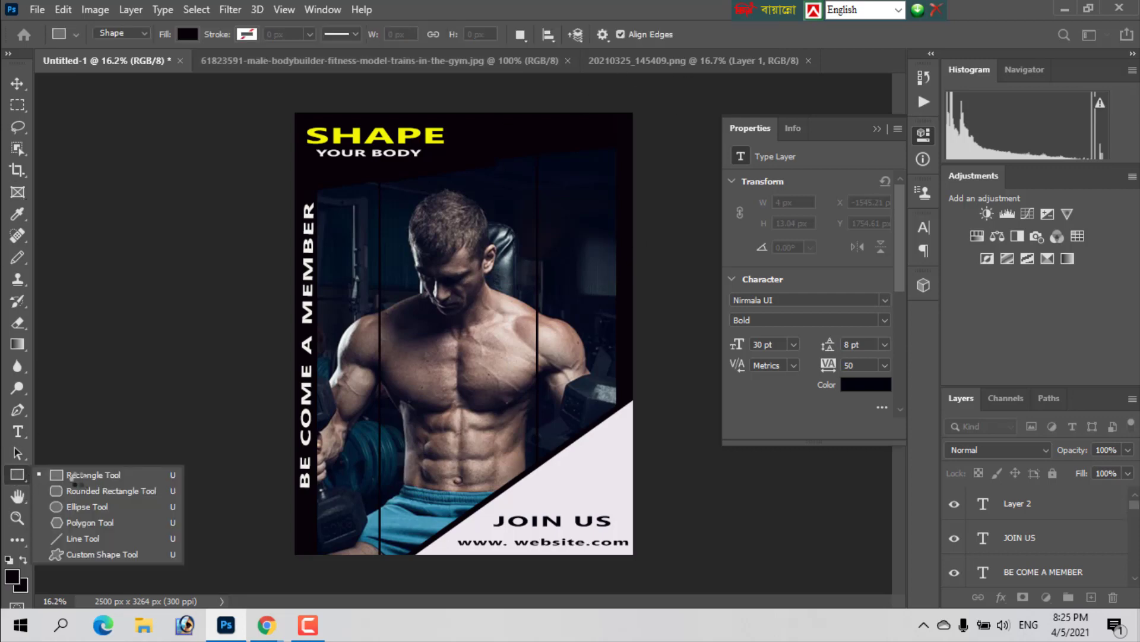
{"action": "left_click", "coordinate": [77, 474]}
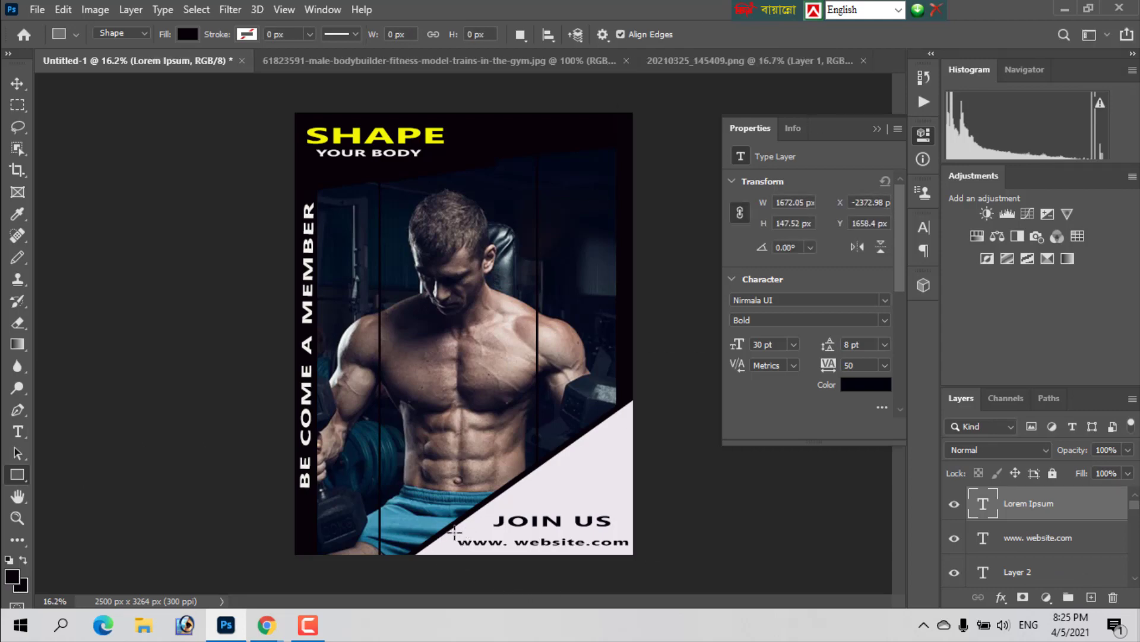
{"action": "left_click_drag", "start_coordinate": [455, 532], "coordinate": [647, 550]}
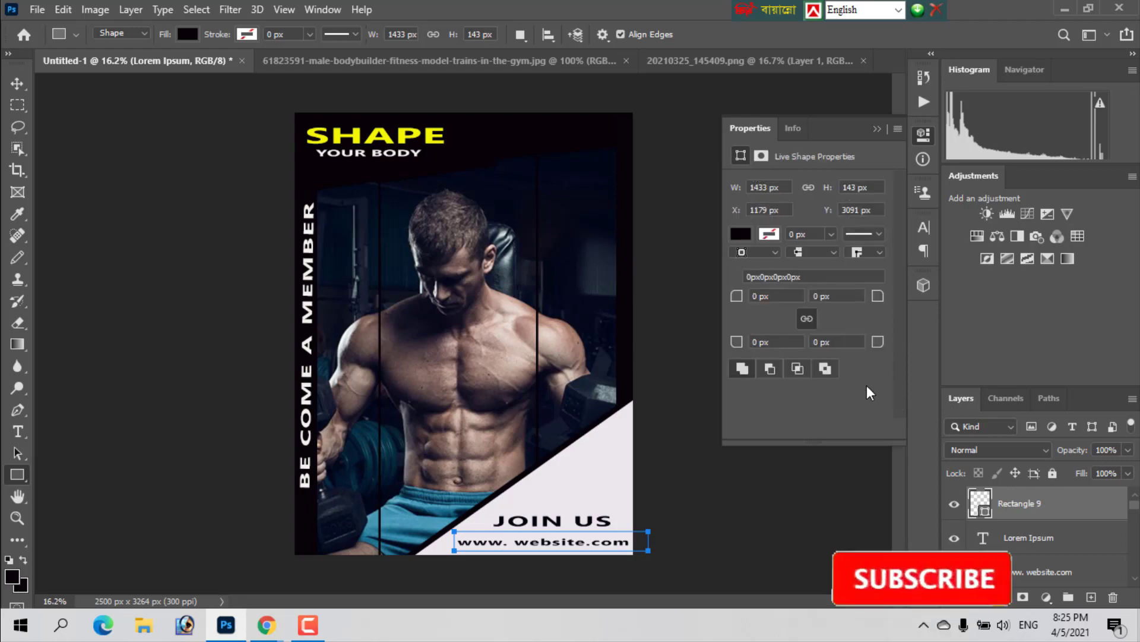
- Set the rectangle's fill to red from the recently used colours
{"action": "left_click", "coordinate": [739, 236]}
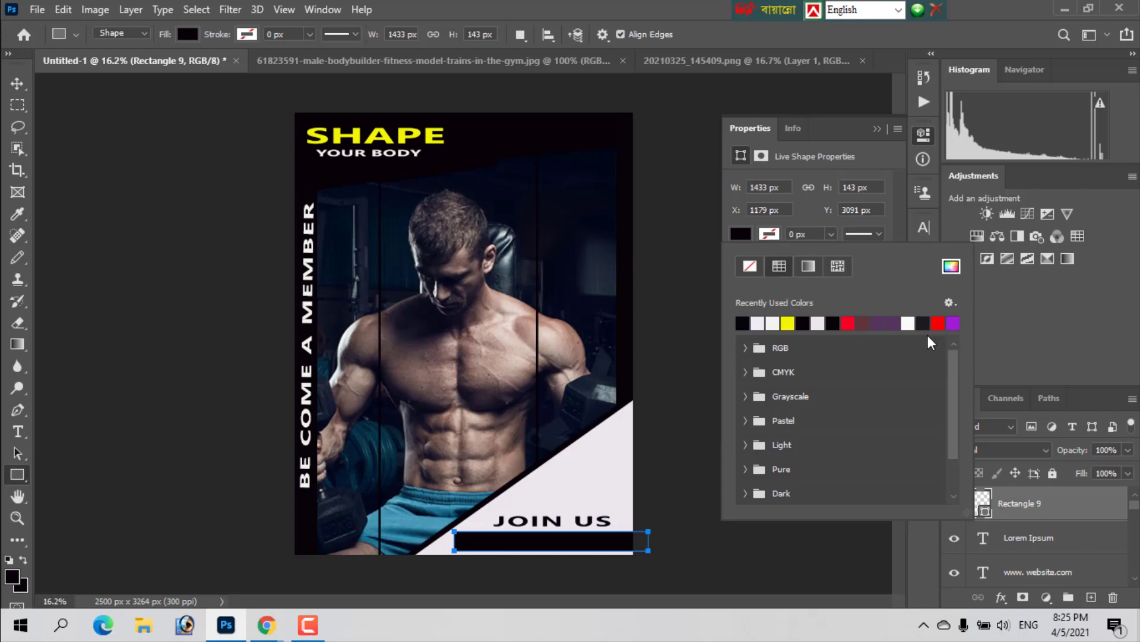
{"action": "left_click", "coordinate": [952, 269]}
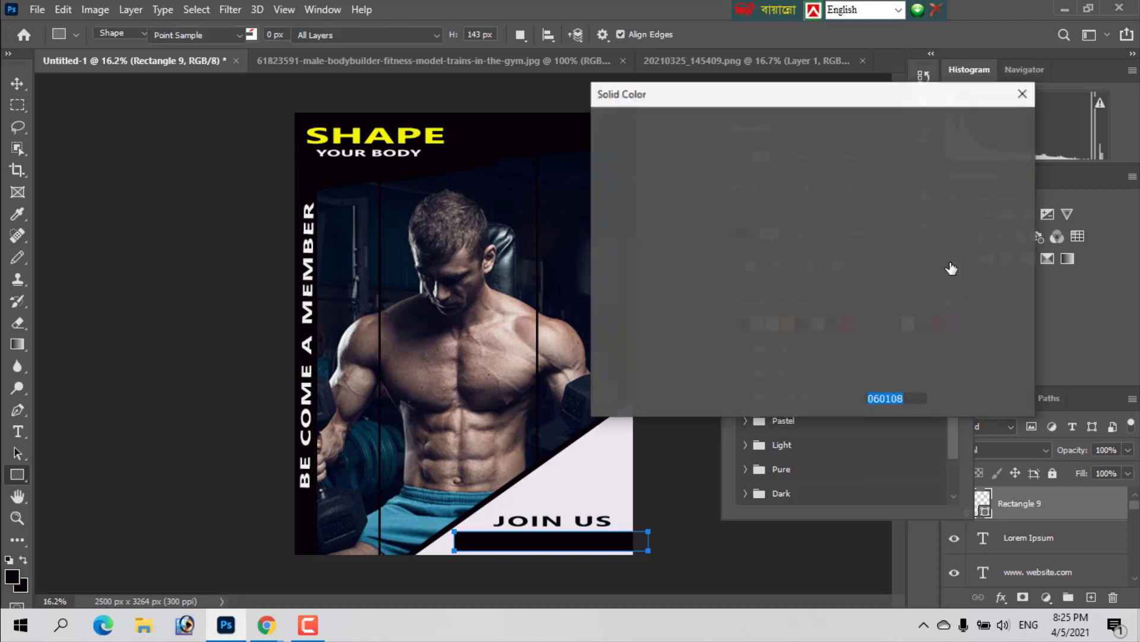
{"action": "left_click", "coordinate": [826, 212]}
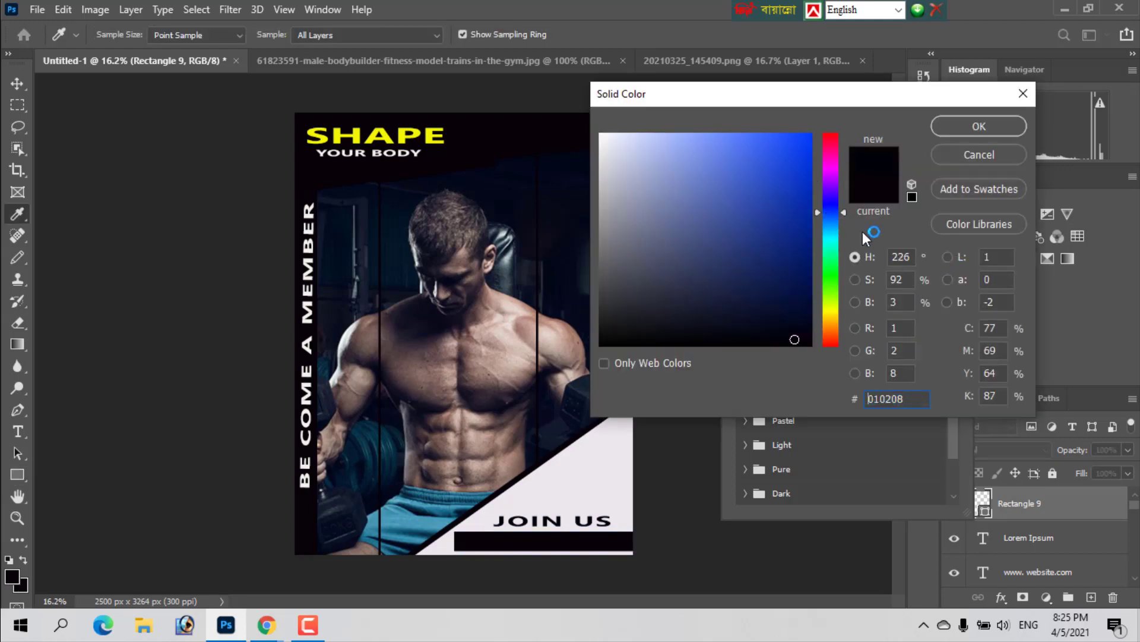
{"action": "left_click", "coordinate": [970, 126]}
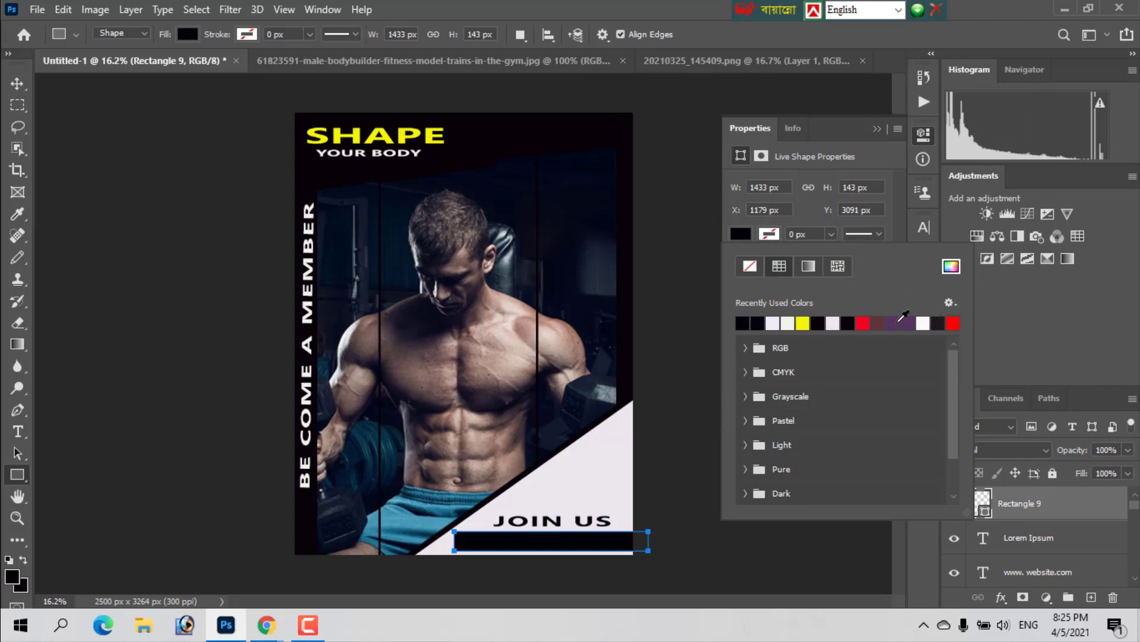
{"action": "scroll", "coordinate": [949, 347], "scroll_direction": "down", "scroll_amount": 1}
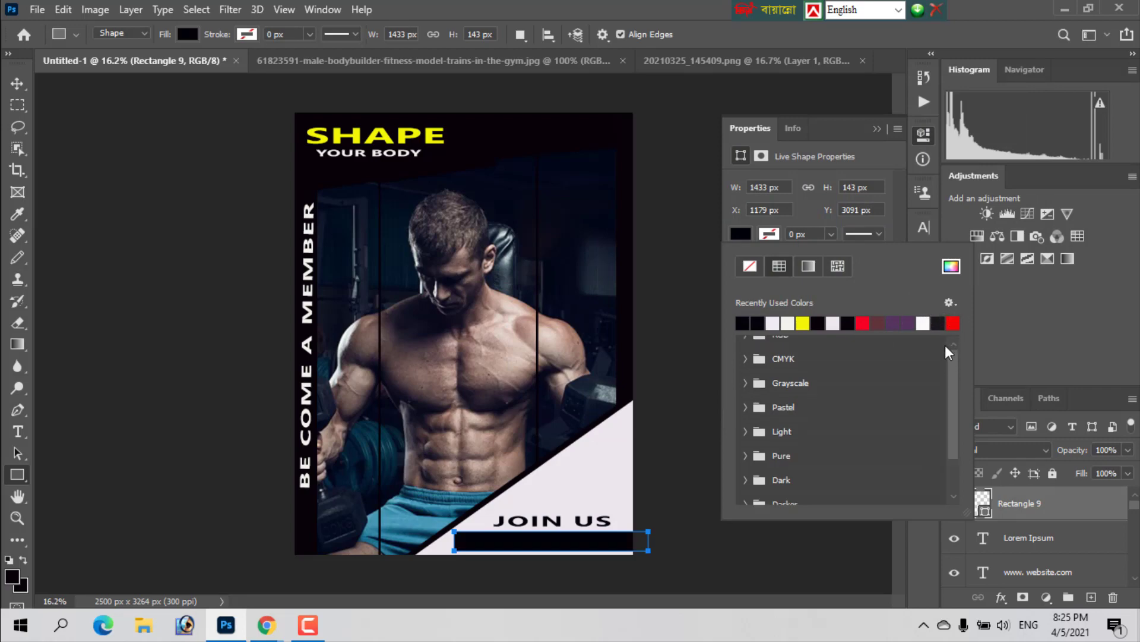
{"action": "scroll", "coordinate": [945, 344], "scroll_direction": "up", "scroll_amount": 1}
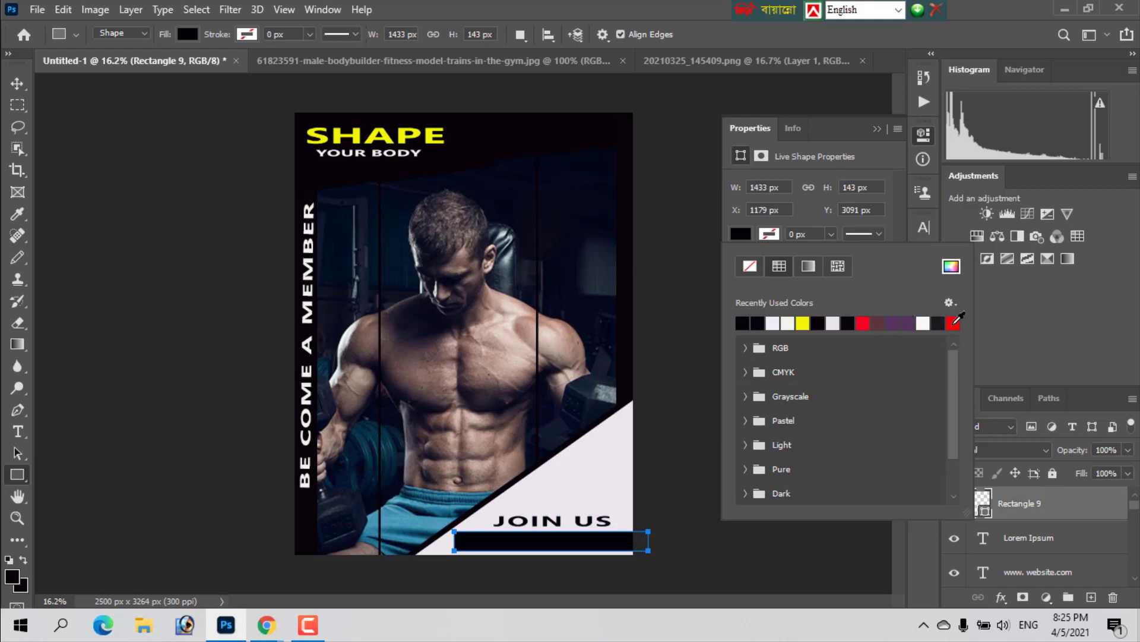
{"action": "left_click", "coordinate": [954, 322]}
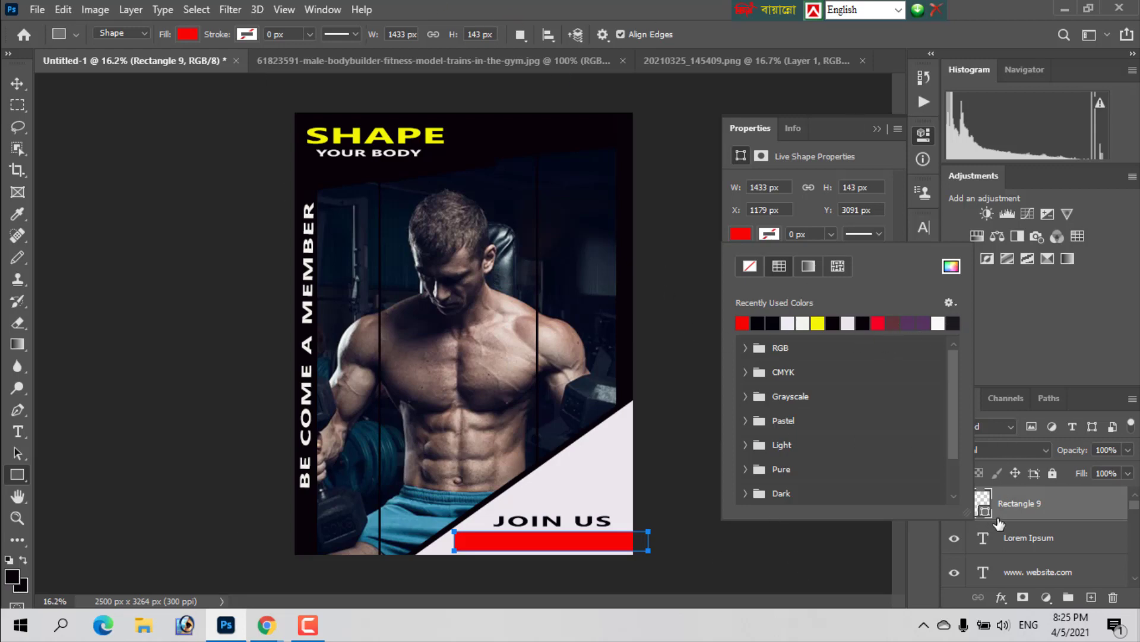
- Move Rectangle 9 below the website text layers in the Layers panel
{"action": "left_click_drag", "start_coordinate": [1012, 510], "coordinate": [1027, 588]}
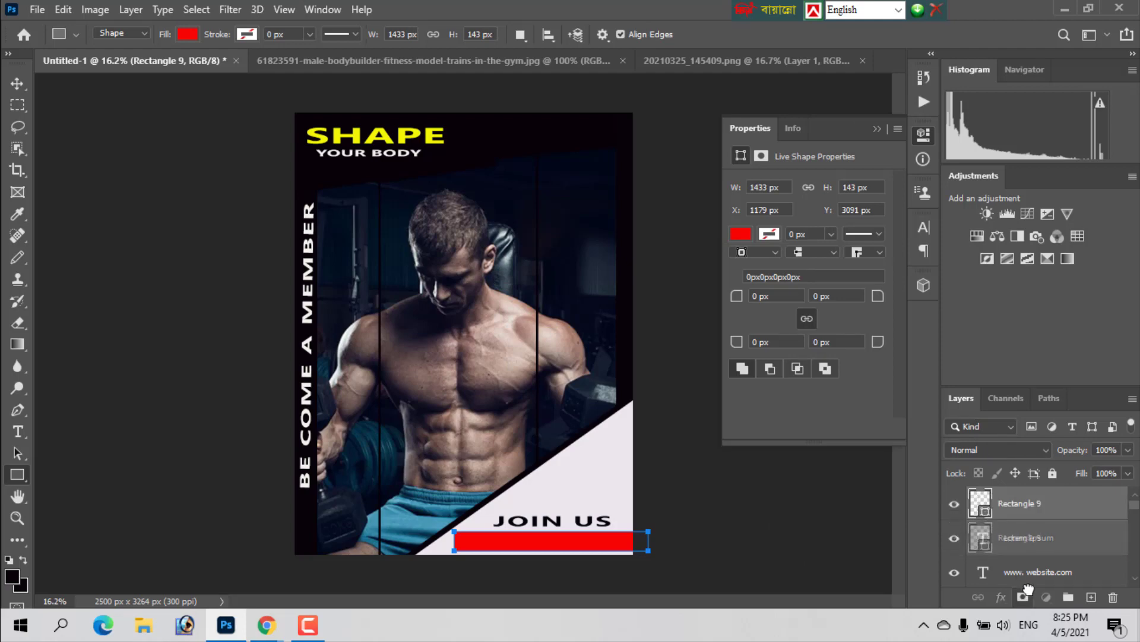
{"action": "mouse_move", "coordinate": [1028, 589]}
{"action": "left_mouse_down"}
{"action": "mouse_move", "coordinate": [1016, 563]}
{"action": "mouse_move", "coordinate": [1043, 527]}
{"action": "left_mouse_up"}
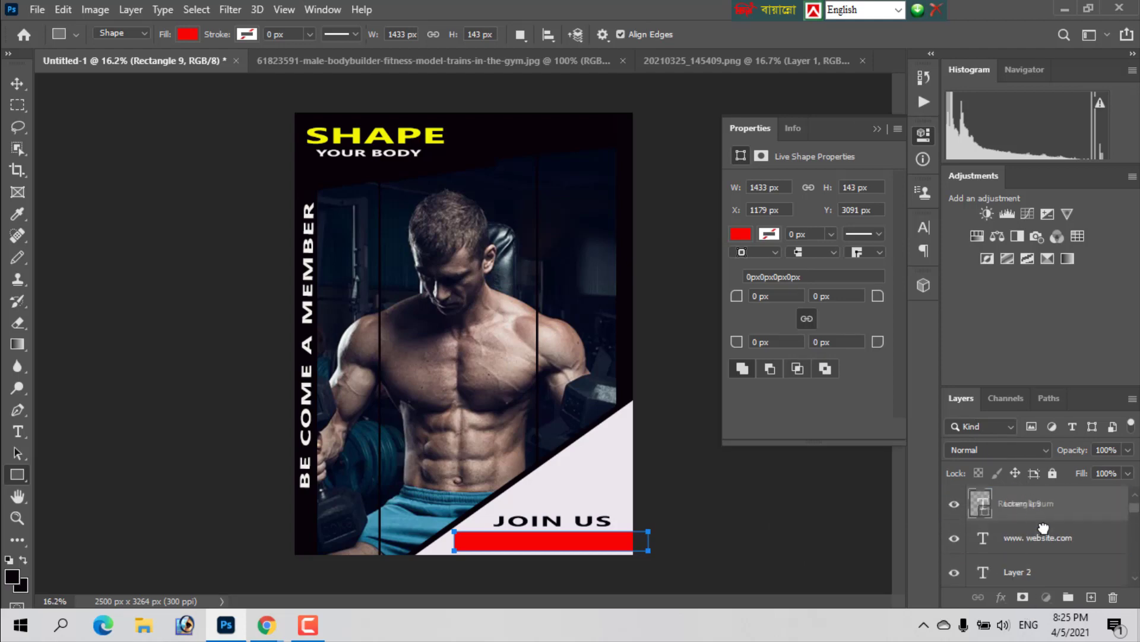
{"action": "left_click_drag", "start_coordinate": [1044, 528], "coordinate": [1044, 588]}
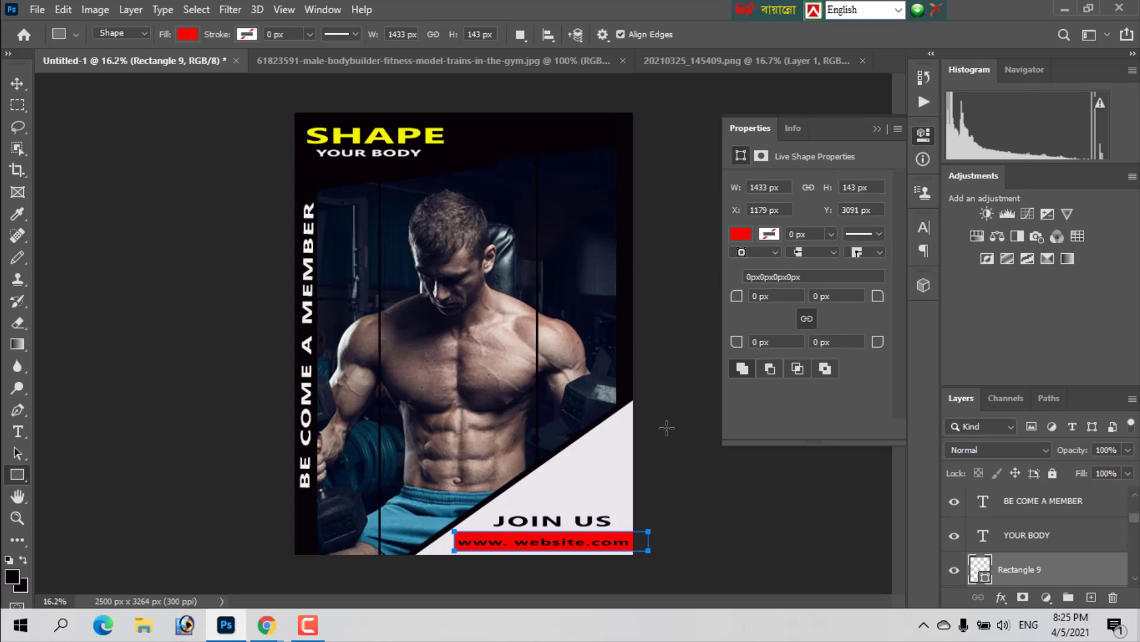
- Dismiss the rectangle size settings and hide the rectangle's path outline
{"action": "left_click", "coordinate": [684, 143]}
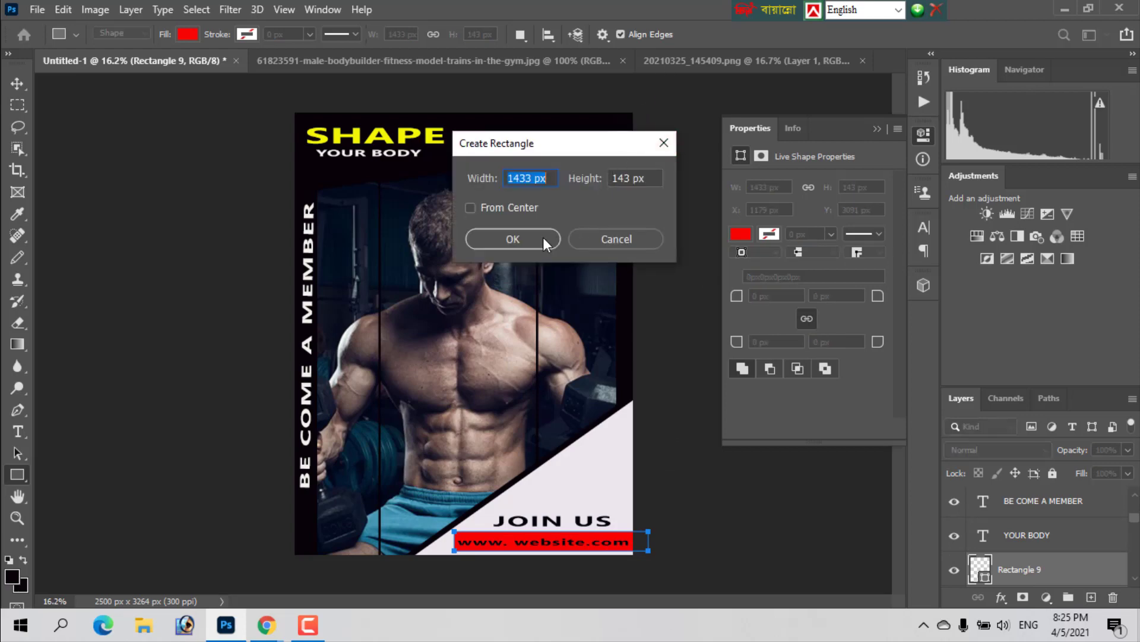
{"action": "left_click", "coordinate": [626, 237]}
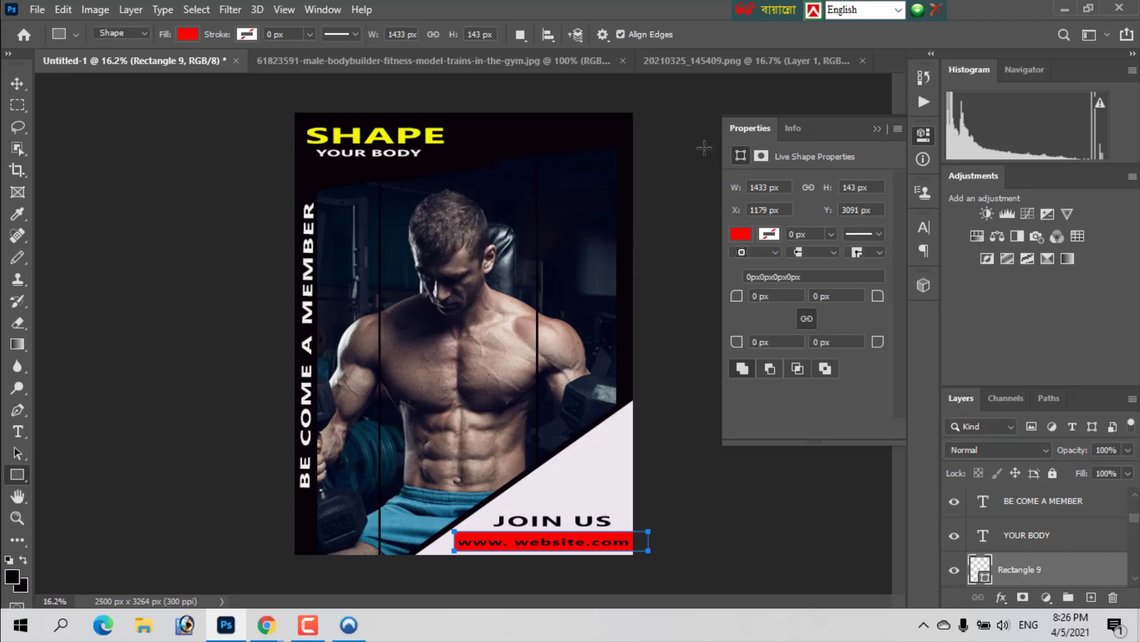
{"action": "key", "text": "Return"}
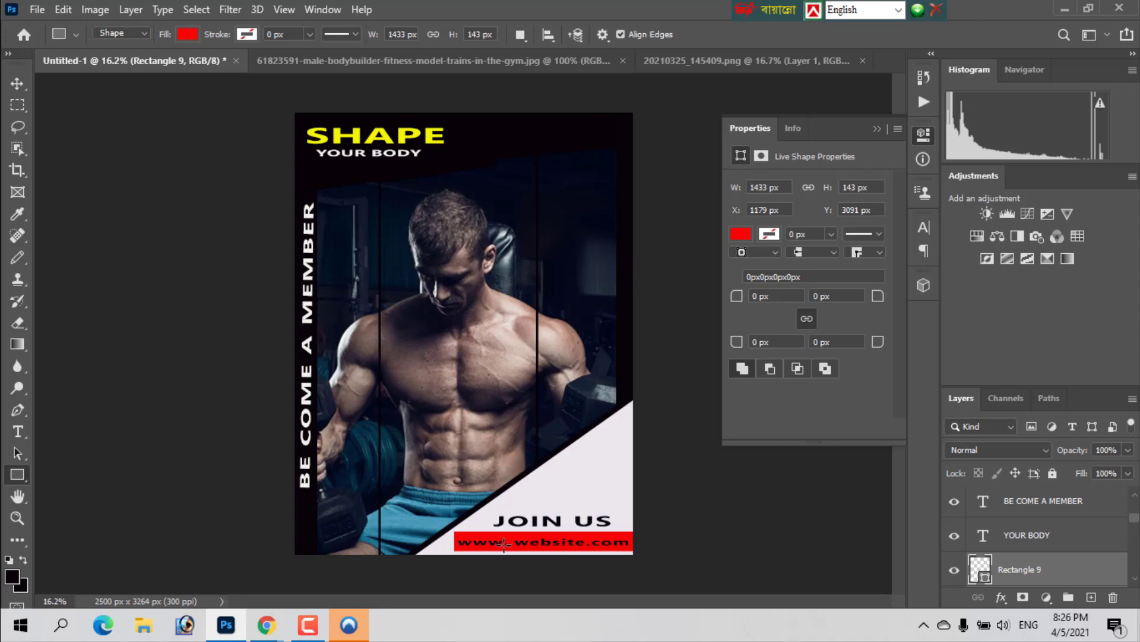
{"action": "left_click", "coordinate": [10, 88]}
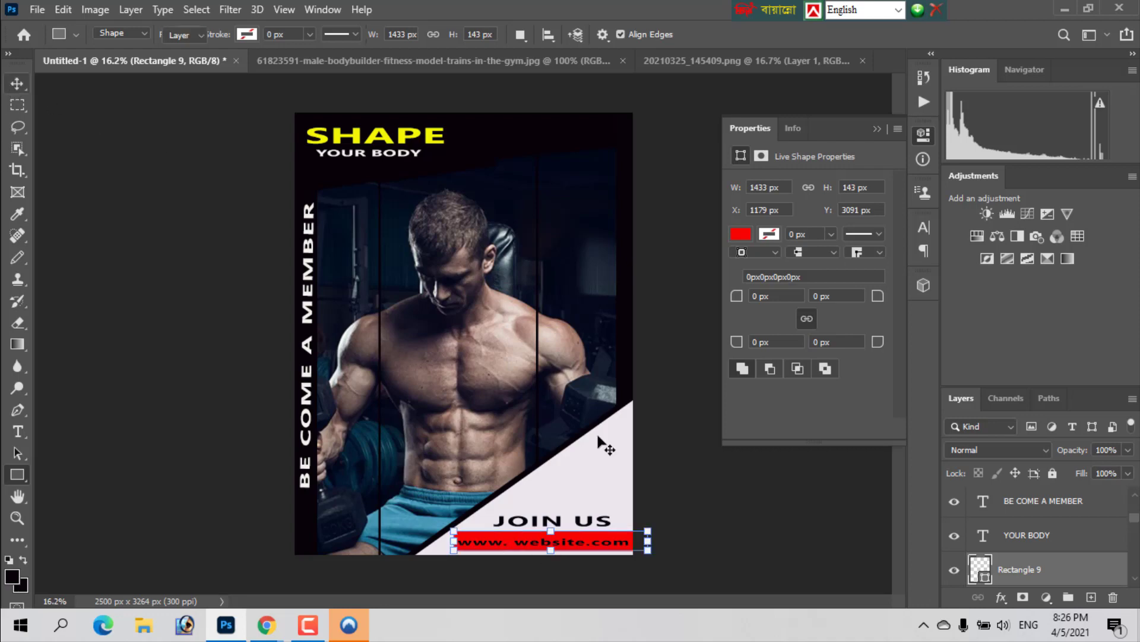
{"action": "left_click", "coordinate": [512, 546]}
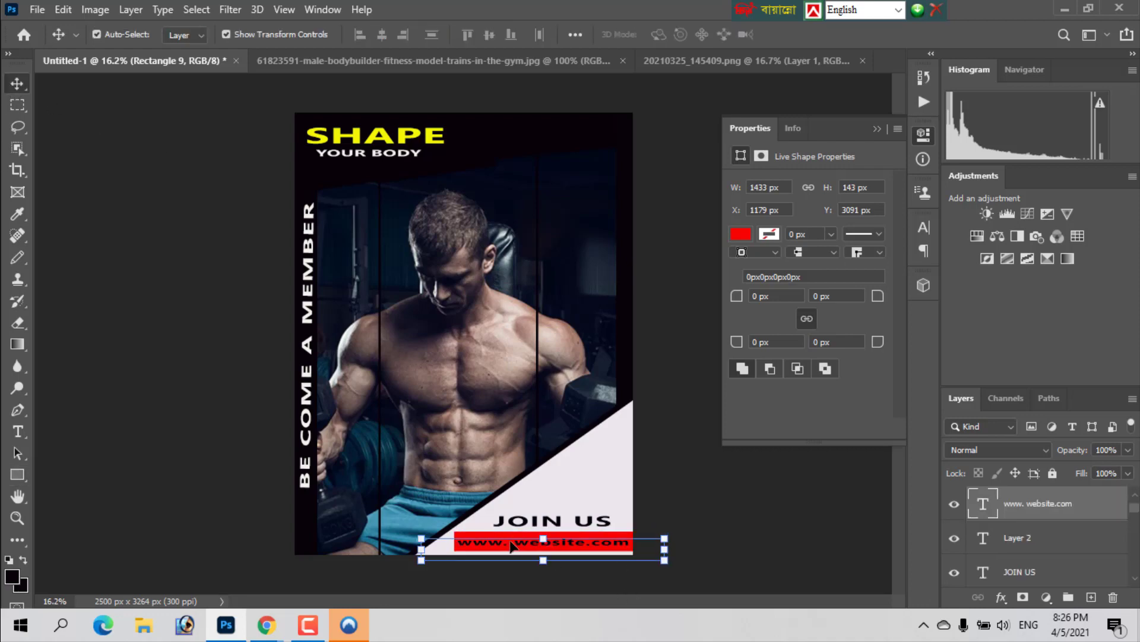
{"action": "right_click", "coordinate": [512, 546]}
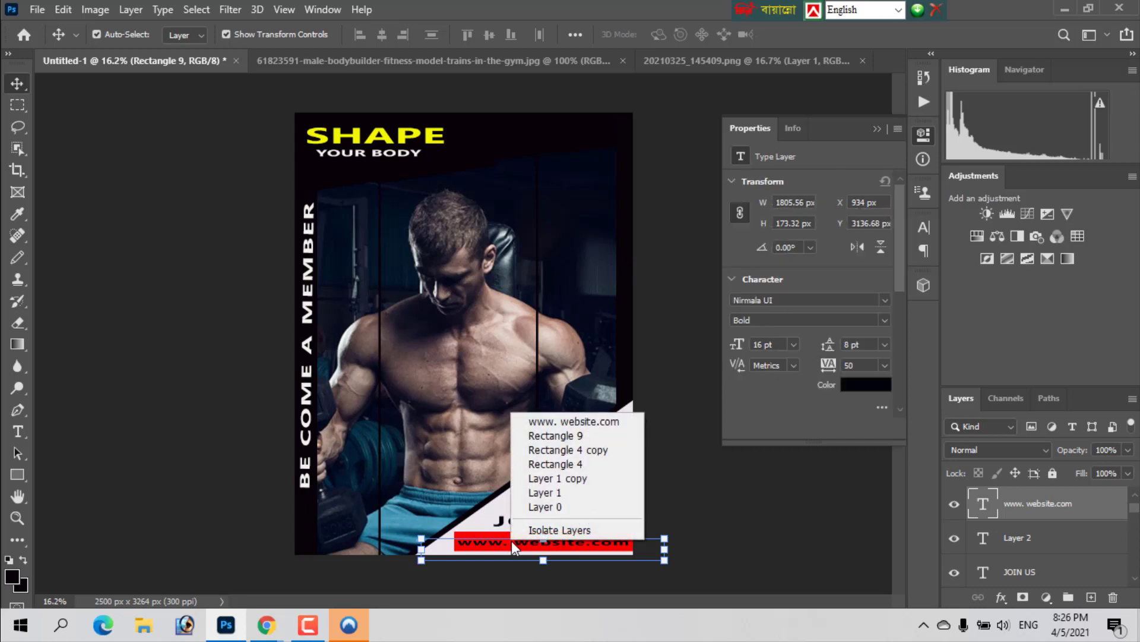
{"action": "key", "text": "Escape"}
{"action": "right_click", "coordinate": [508, 545]}
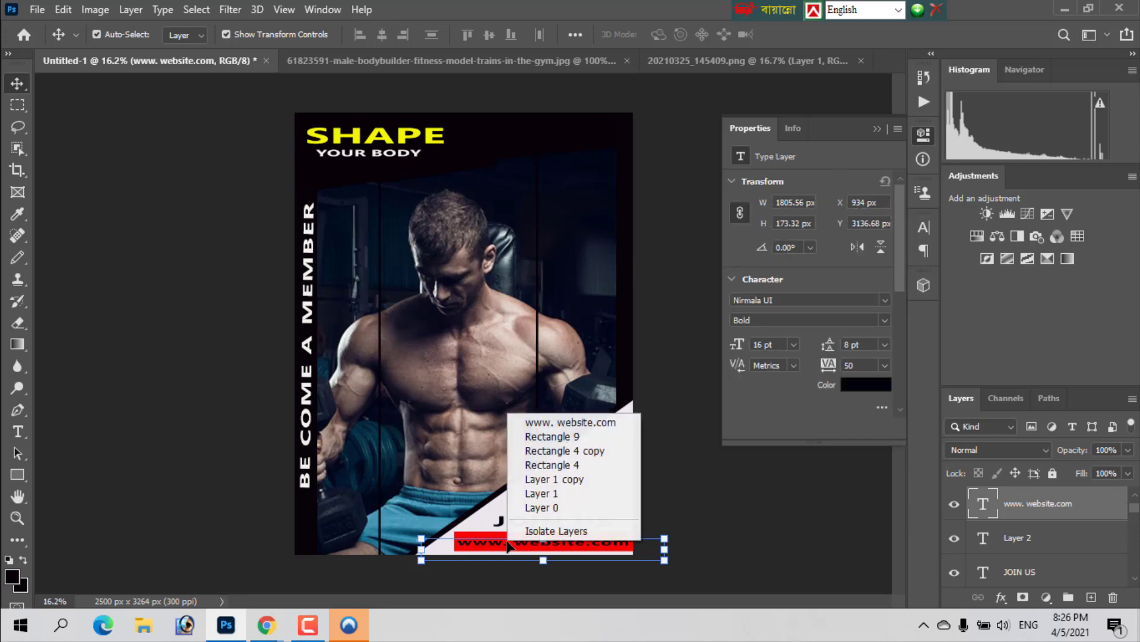
{"action": "right_click", "coordinate": [458, 544]}
{"action": "key", "text": "Escape"}
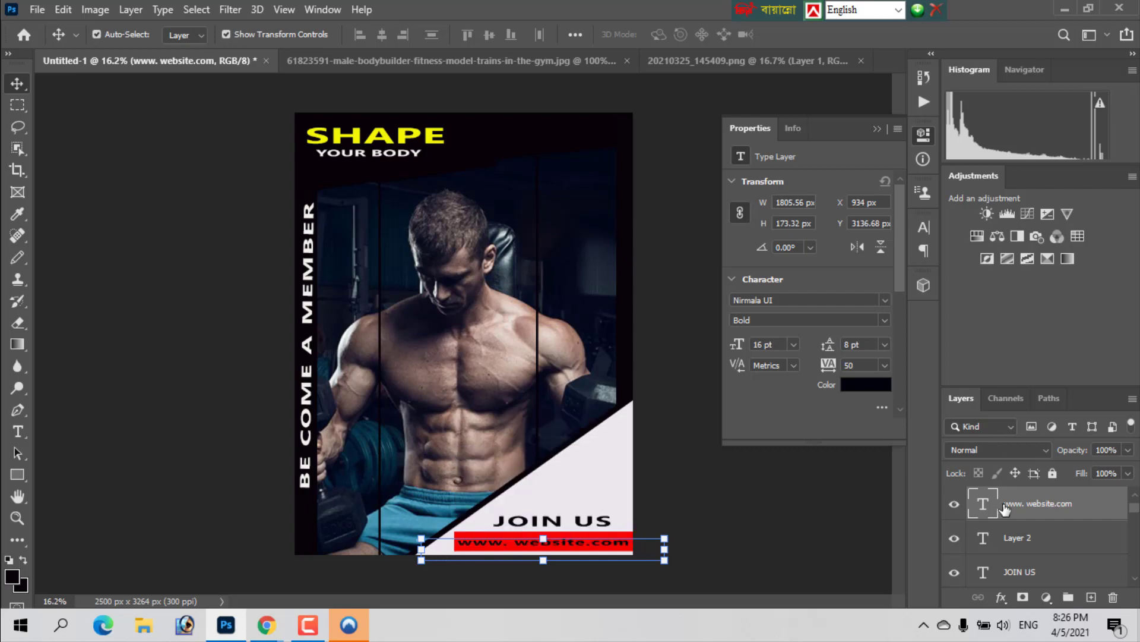
{"action": "right_click", "coordinate": [1004, 509]}
{"action": "key", "text": "Escape"}
- Select Rectangle 9, toggle its visibility to check it, and open its layer context menu
{"action": "scroll", "coordinate": [1060, 539], "scroll_direction": "up", "scroll_amount": 1}
{"action": "scroll", "coordinate": [1061, 538], "scroll_direction": "down", "scroll_amount": 1}
{"action": "scroll", "coordinate": [1059, 538], "scroll_direction": "down", "scroll_amount": 3}
{"action": "scroll", "coordinate": [1054, 539], "scroll_direction": "up", "scroll_amount": 2}
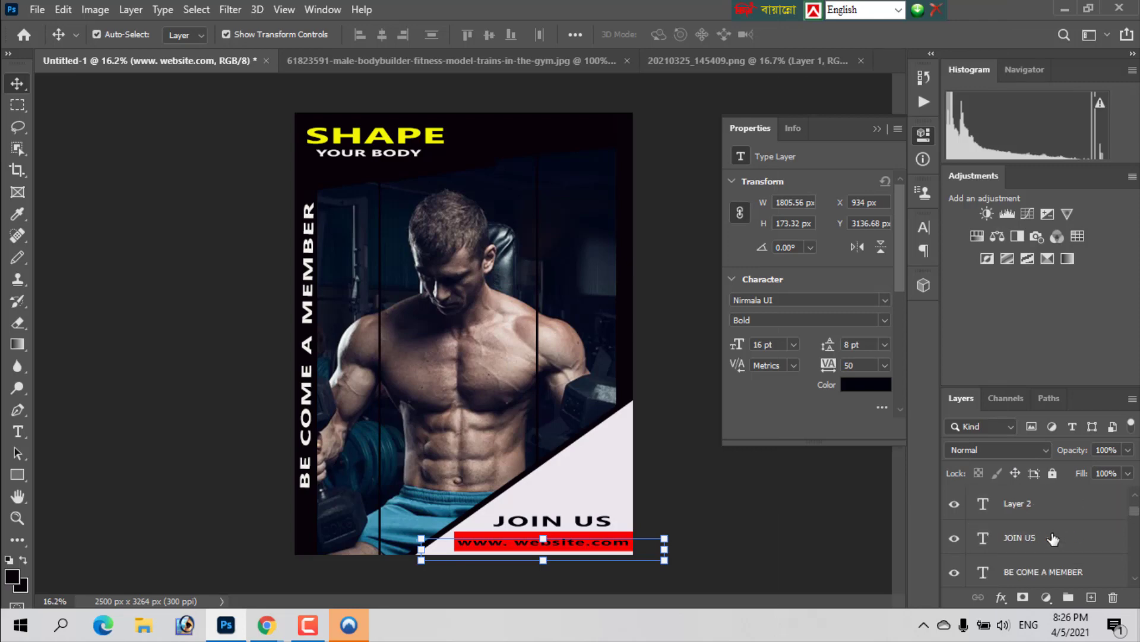
{"action": "scroll", "coordinate": [1054, 538], "scroll_direction": "down", "scroll_amount": 2}
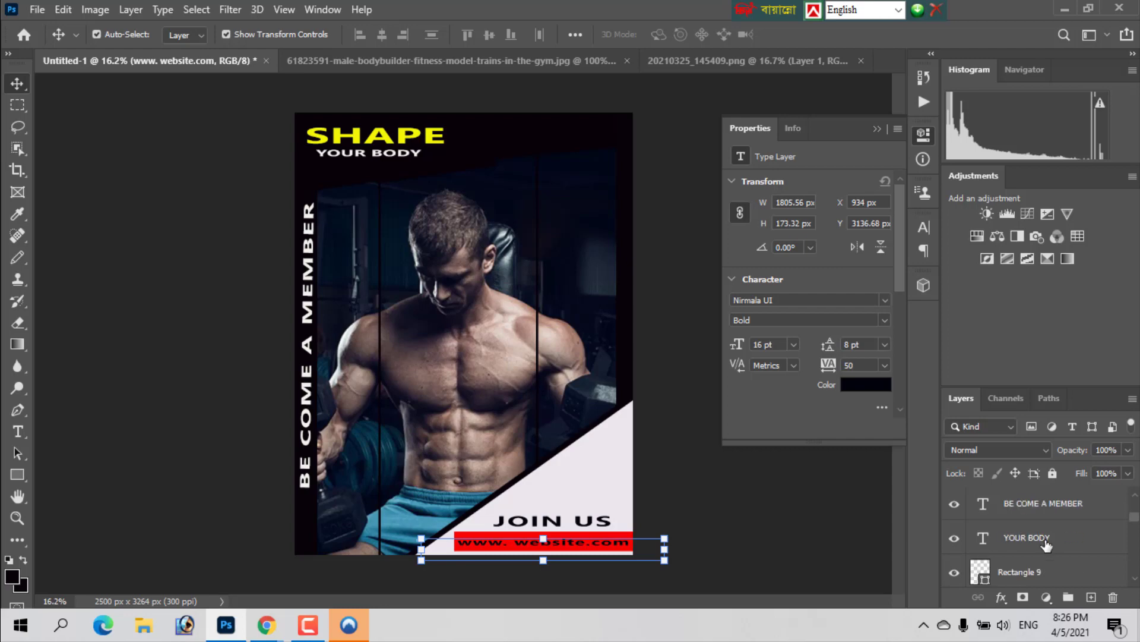
{"action": "left_click", "coordinate": [1032, 572]}
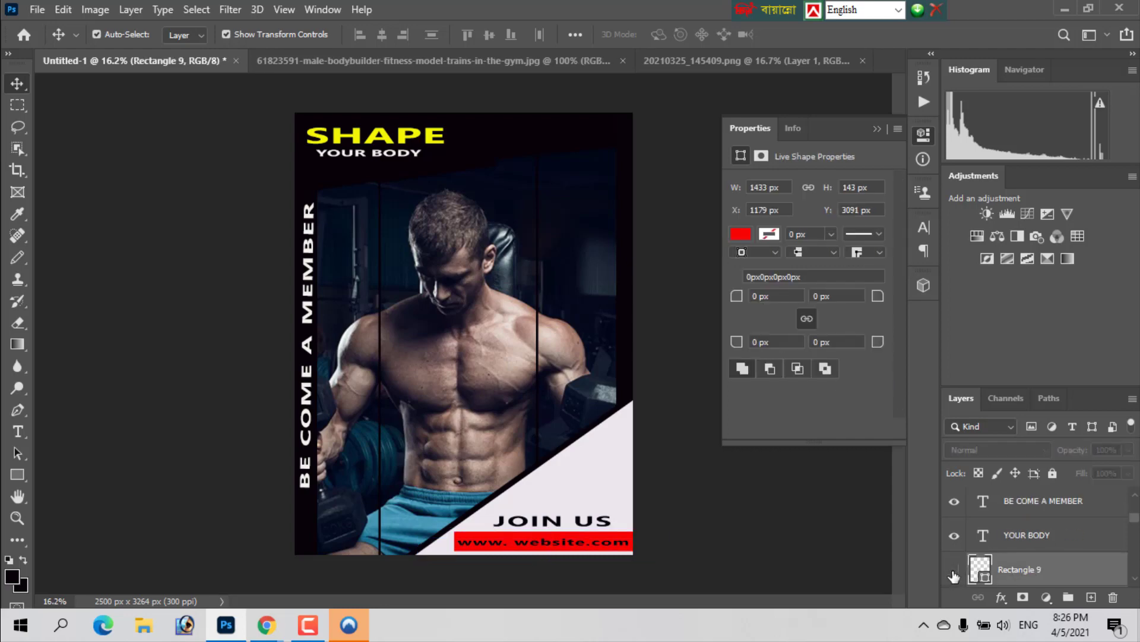
{"action": "left_click", "coordinate": [954, 571]}
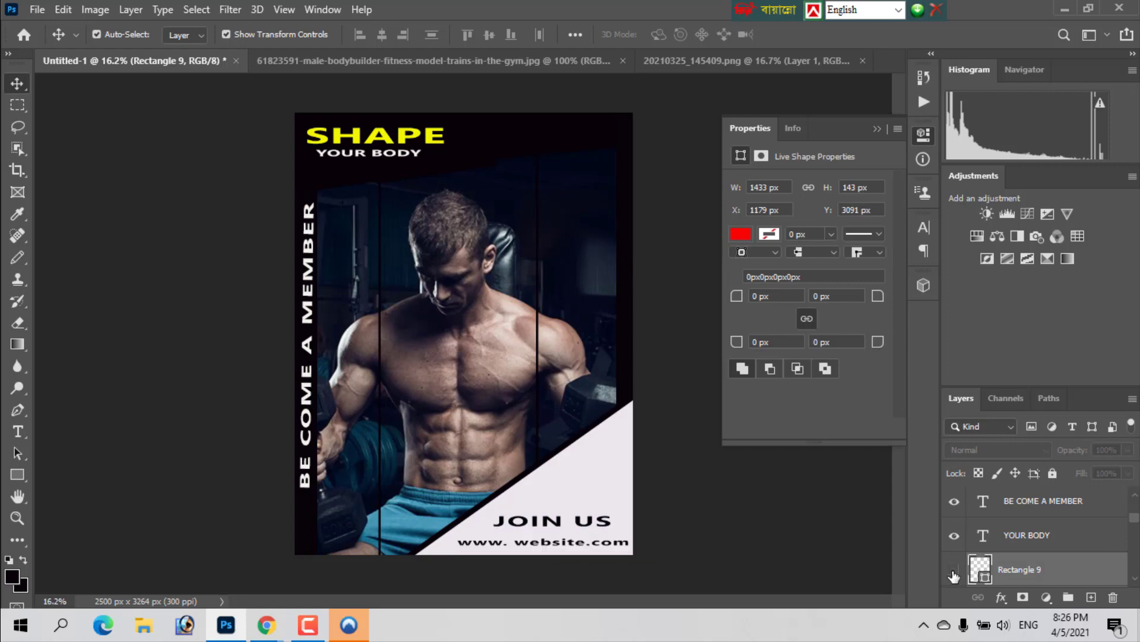
{"action": "right_click", "coordinate": [545, 542]}
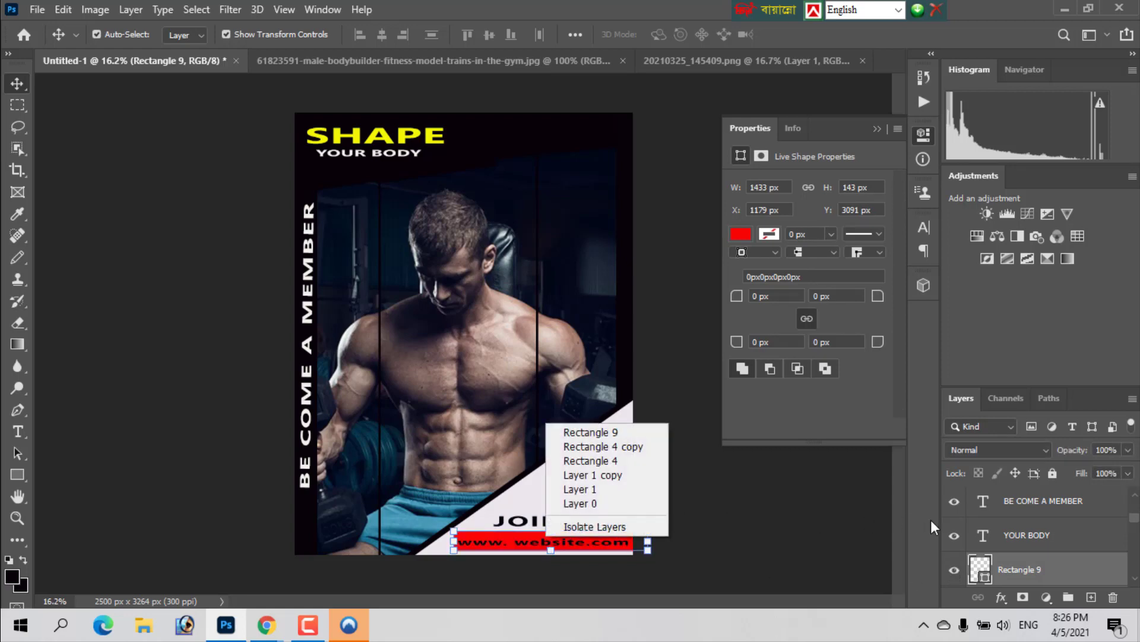
{"action": "right_click", "coordinate": [1016, 571]}
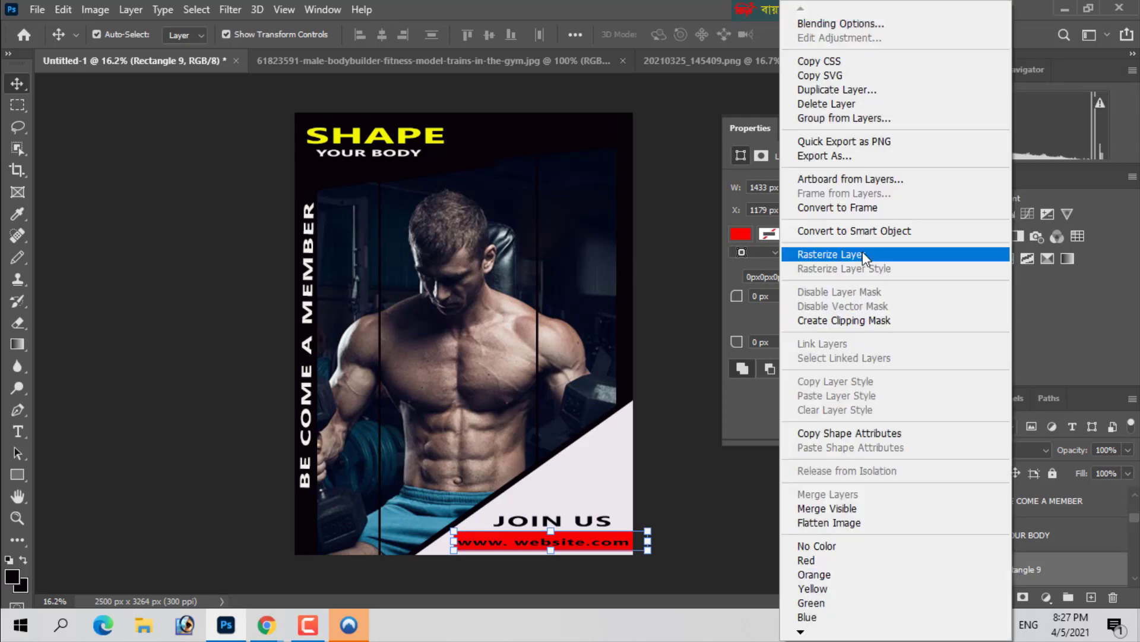
- Convert Rectangle 9 to a smart object and open its free transform options
{"action": "left_click", "coordinate": [872, 234]}
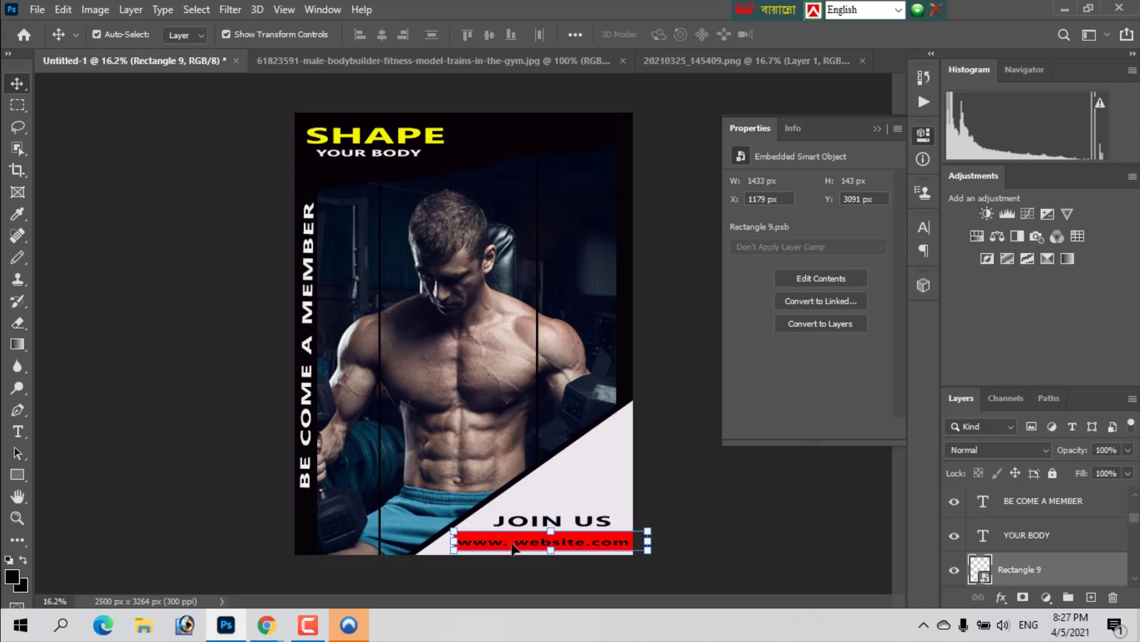
{"action": "right_click", "coordinate": [512, 547]}
{"action": "left_click", "coordinate": [502, 544]}
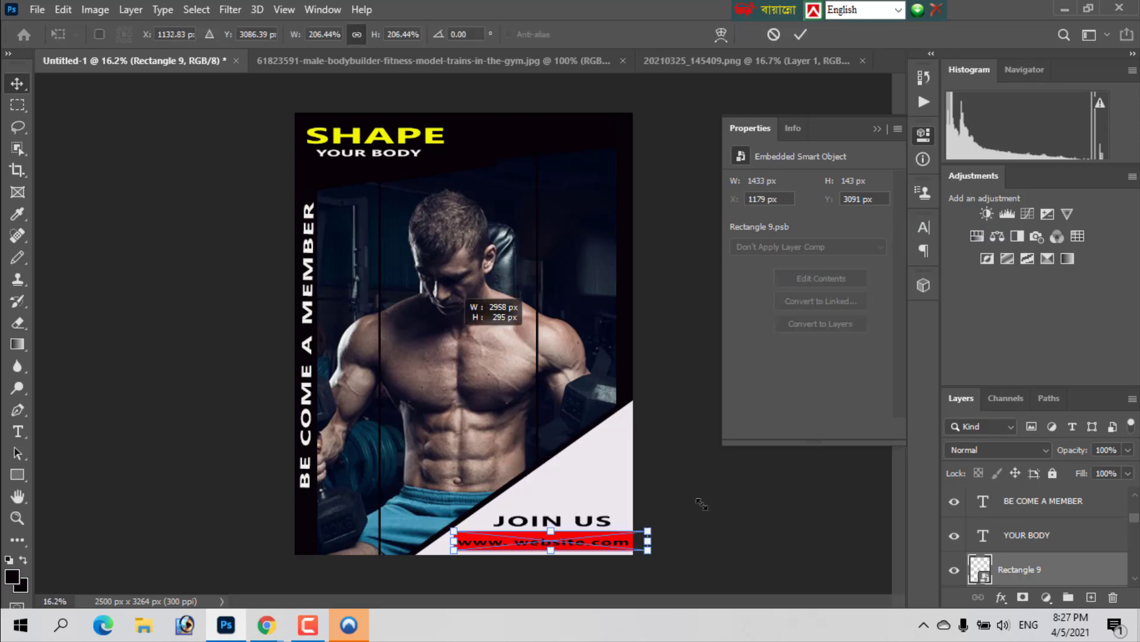
{"action": "mouse_move", "coordinate": [453, 528]}
{"action": "left_mouse_down"}
{"action": "mouse_move", "coordinate": [247, 511]}
{"action": "mouse_move", "coordinate": [310, 542]}
{"action": "mouse_move", "coordinate": [446, 547]}
{"action": "left_mouse_up"}
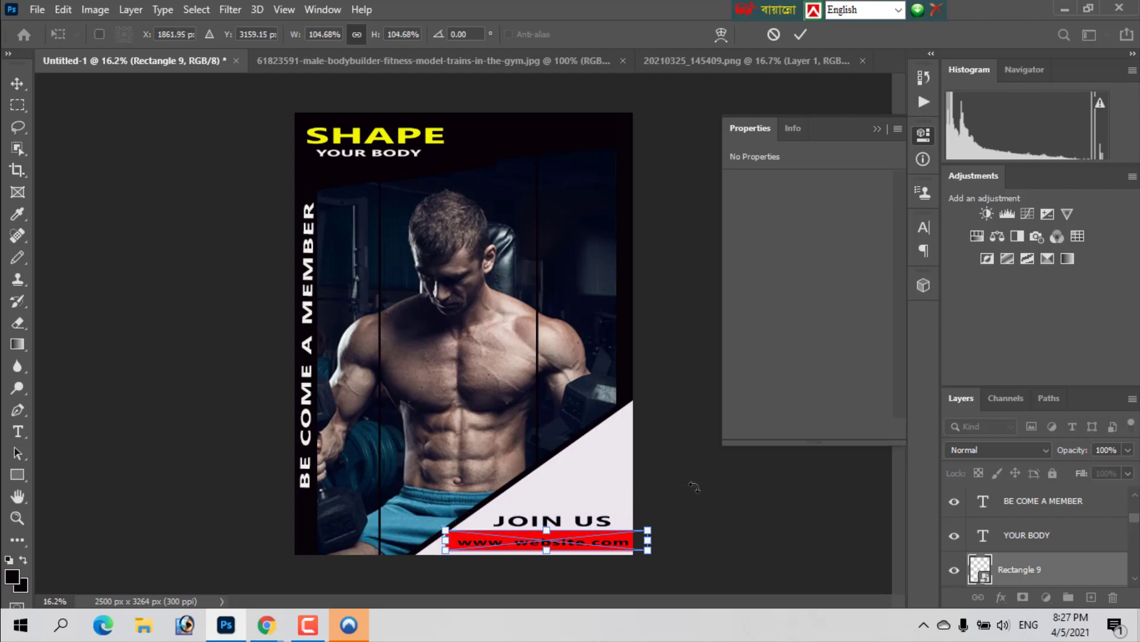
{"action": "right_click", "coordinate": [535, 549]}
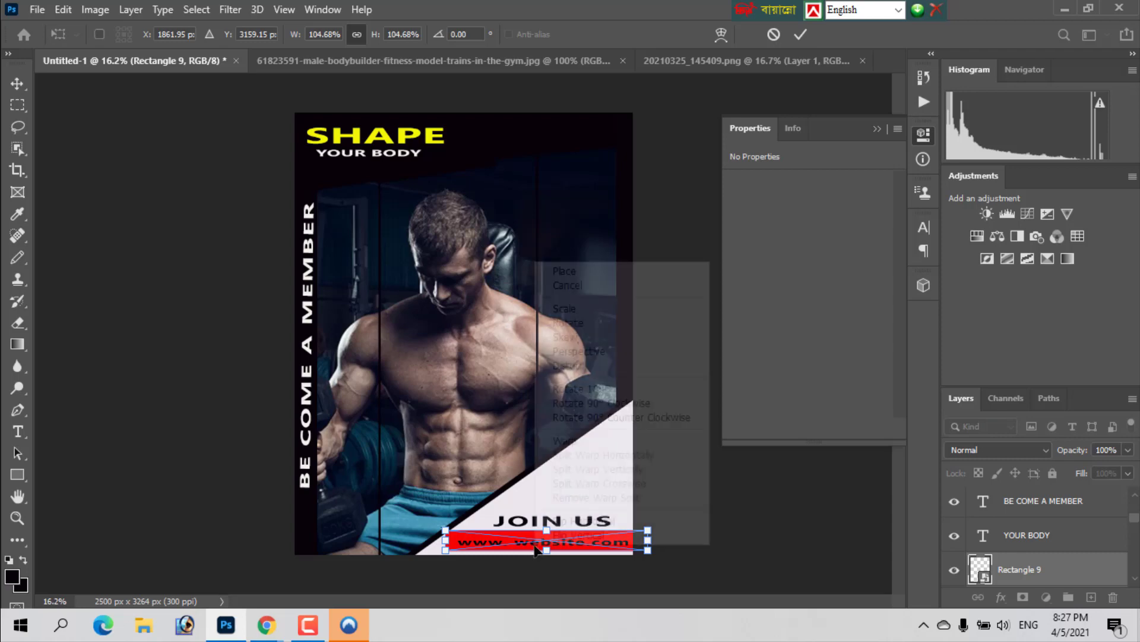
- Switch the transform to Distort and pull the bar's bottom-left corner left
{"action": "left_click", "coordinate": [569, 368]}
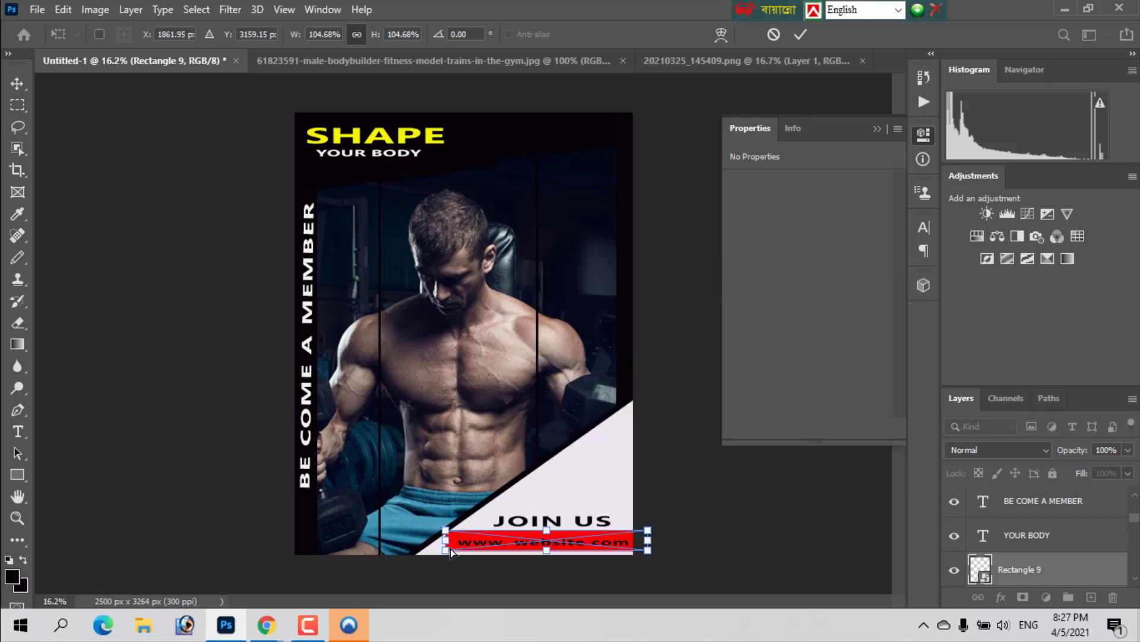
{"action": "left_click_drag", "start_coordinate": [446, 549], "coordinate": [419, 549]}
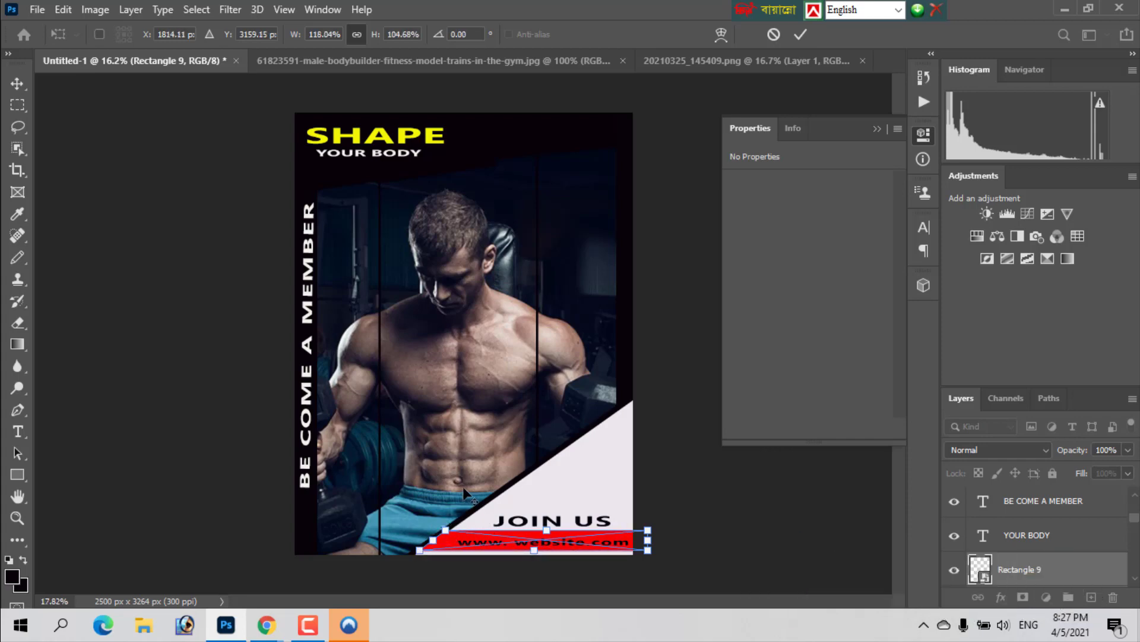
{"action": "scroll", "coordinate": [462, 486], "scroll_direction": "up", "scroll_amount": 2}
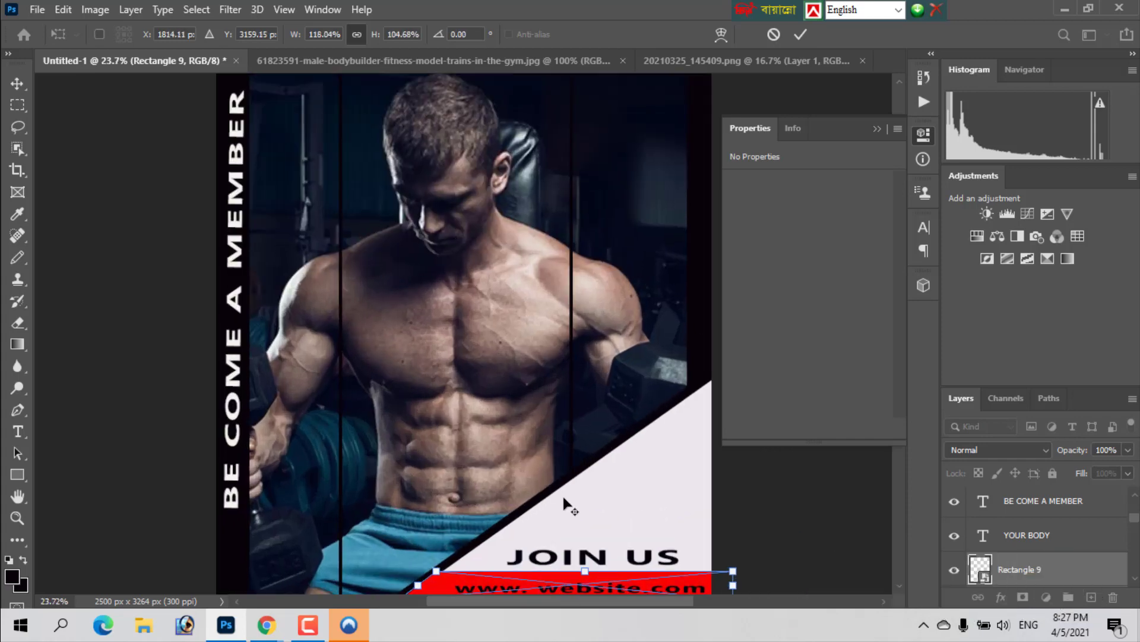
{"action": "left_click", "coordinate": [877, 128]}
{"action": "scroll", "coordinate": [534, 497], "scroll_direction": "up", "scroll_amount": 1}
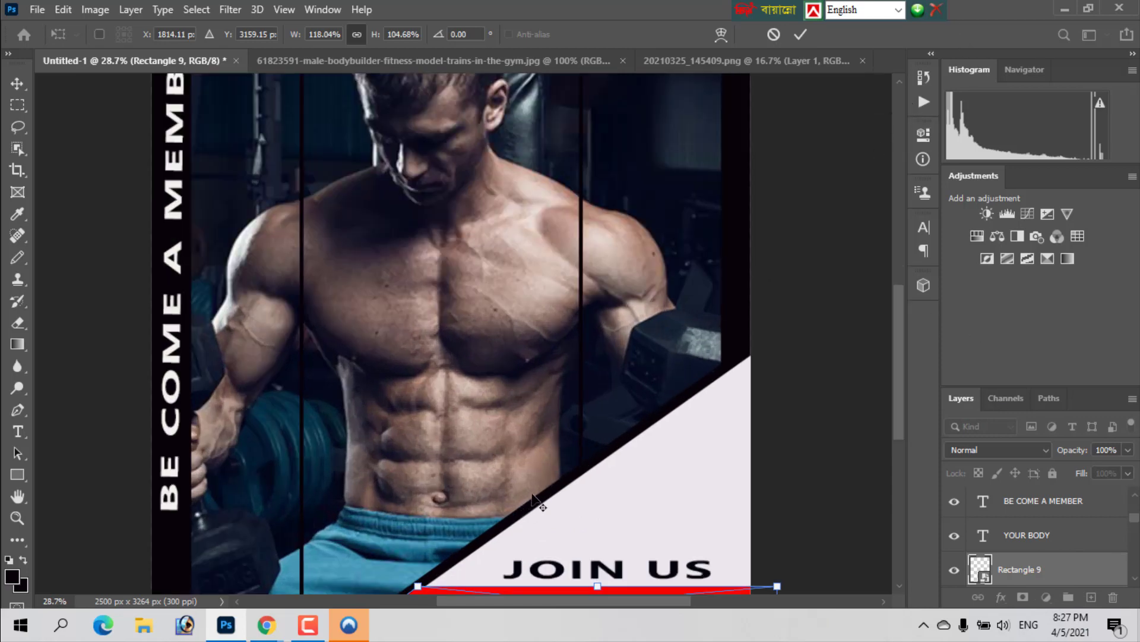
{"action": "scroll", "coordinate": [534, 498], "scroll_direction": "up", "scroll_amount": 1}
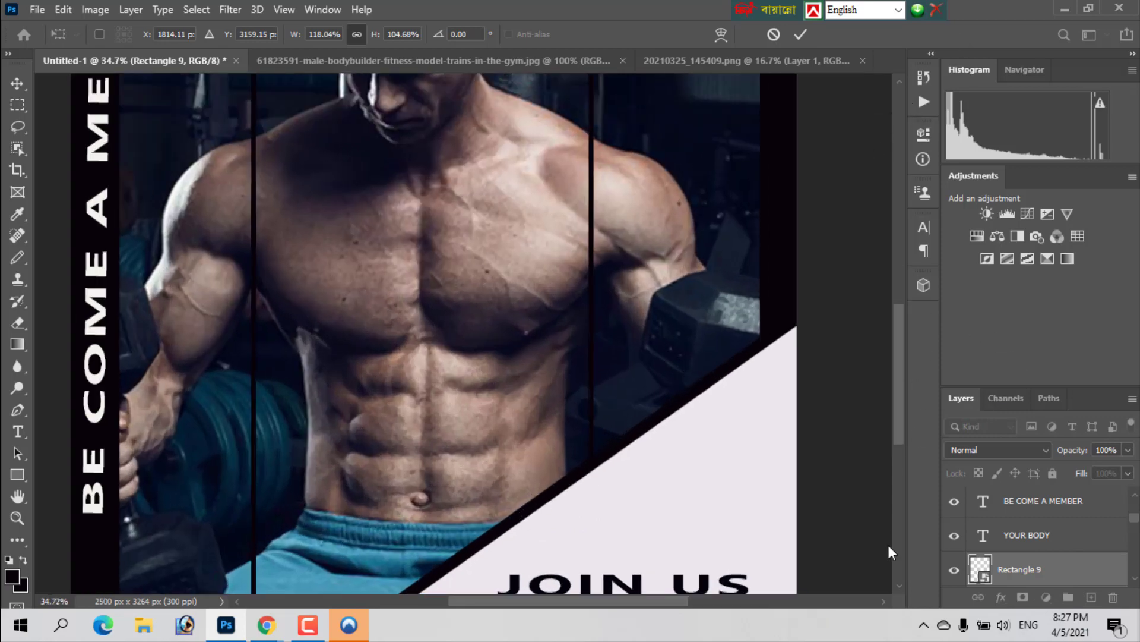
{"action": "scroll", "coordinate": [889, 544], "scroll_direction": "down", "scroll_amount": 5}
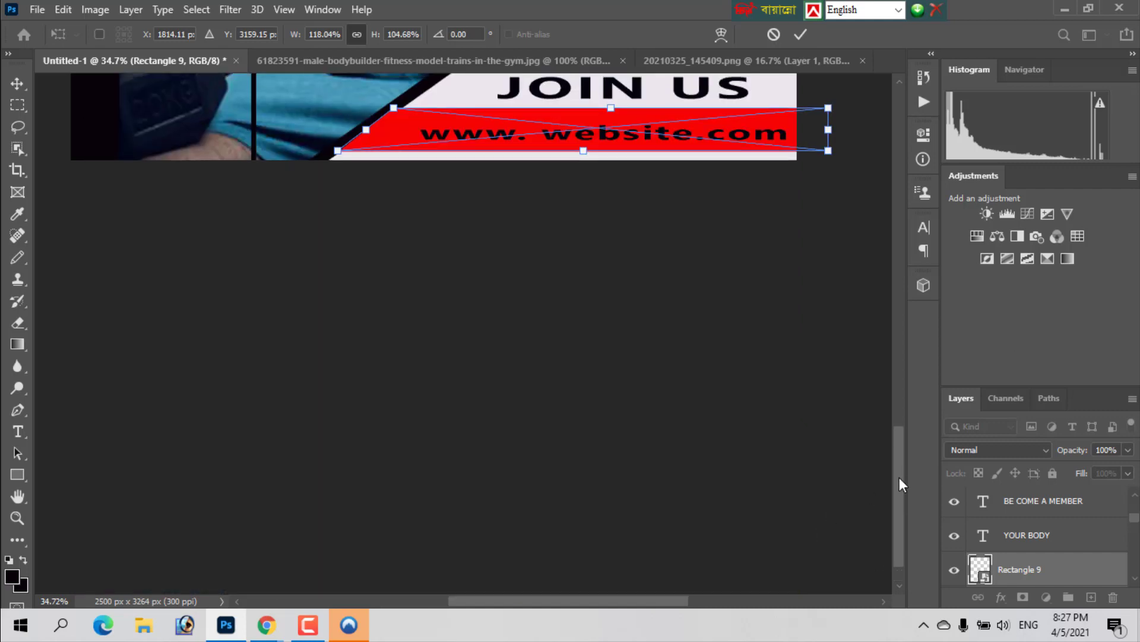
- Adjust both left corners to follow the diagonal and commit the transform
{"action": "left_click_drag", "start_coordinate": [900, 495], "coordinate": [899, 459]}
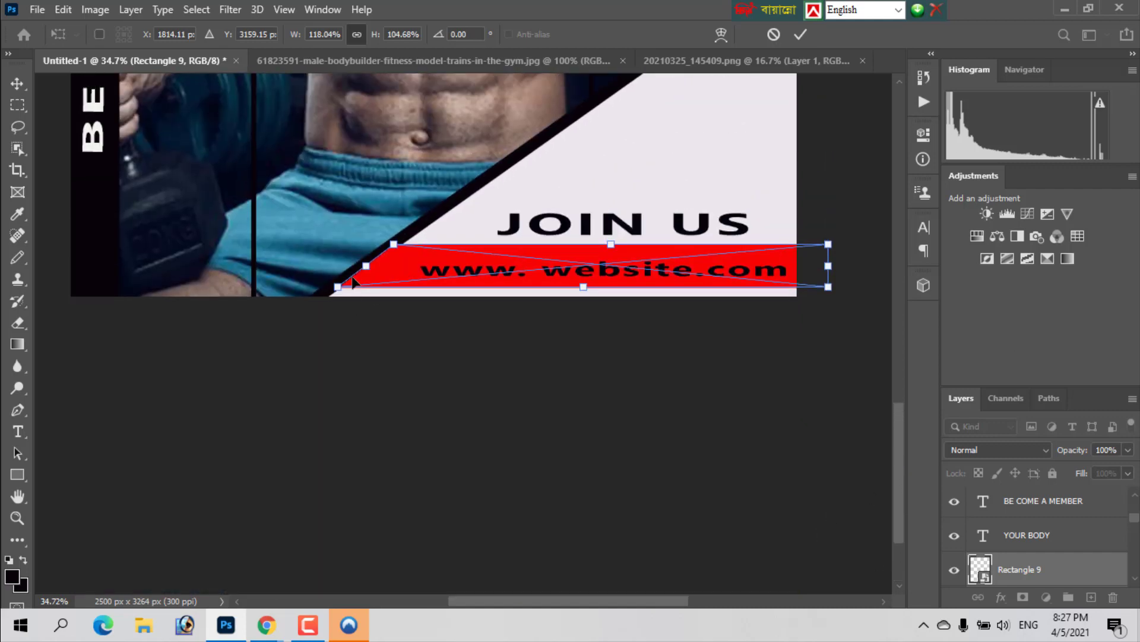
{"action": "left_click_drag", "start_coordinate": [340, 286], "coordinate": [348, 285]}
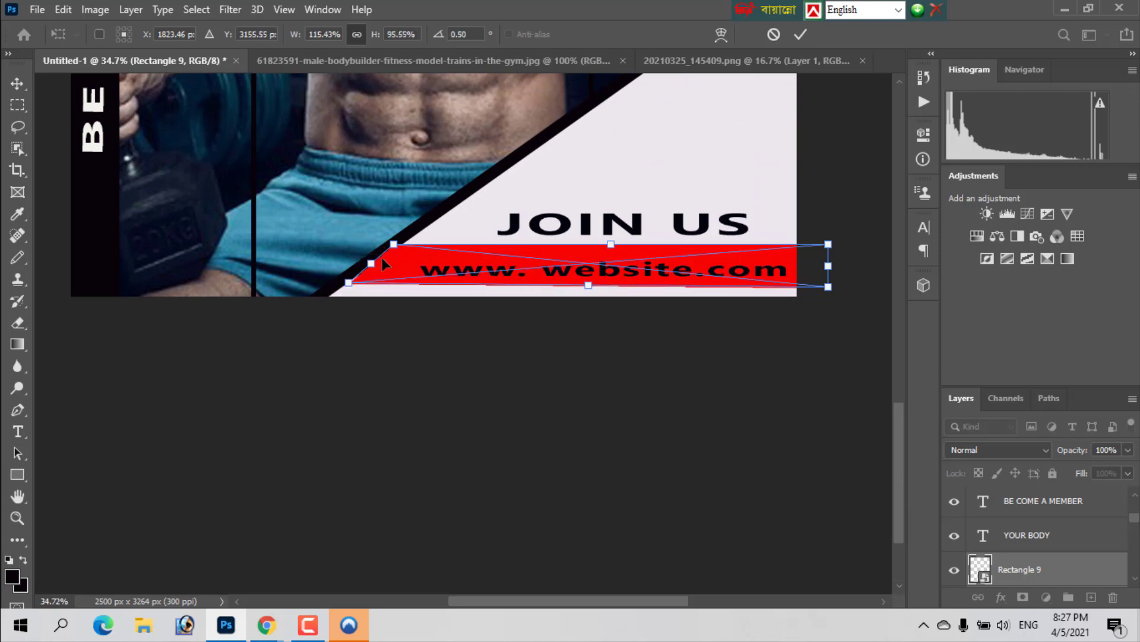
{"action": "left_click_drag", "start_coordinate": [397, 245], "coordinate": [399, 247]}
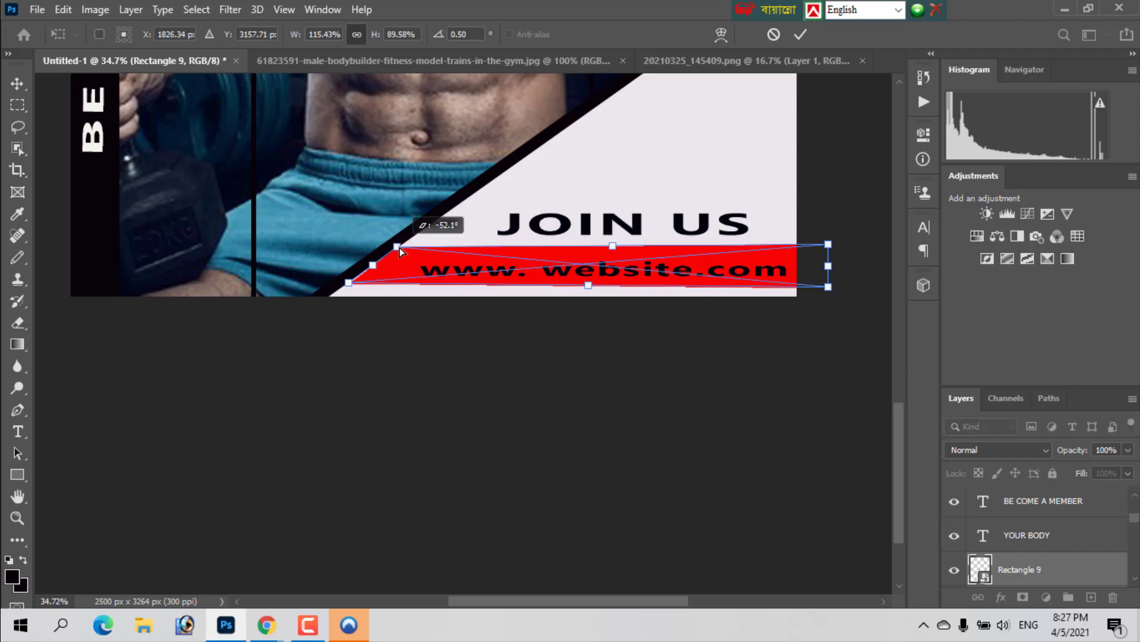
{"action": "left_click_drag", "start_coordinate": [399, 247], "coordinate": [399, 248]}
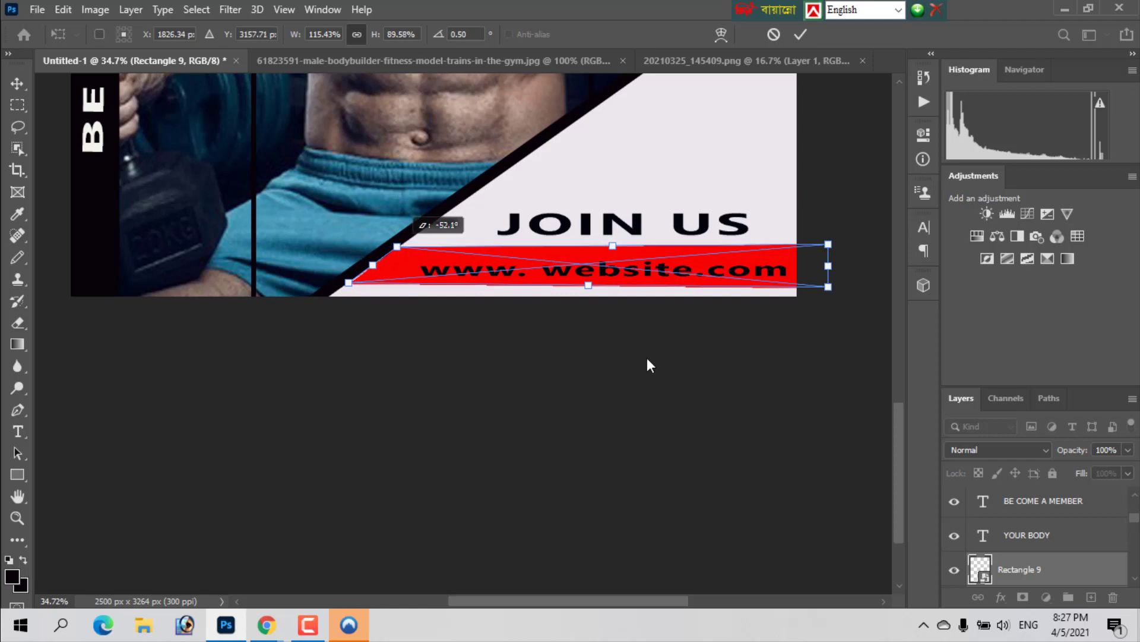
{"action": "left_click", "coordinate": [806, 33]}
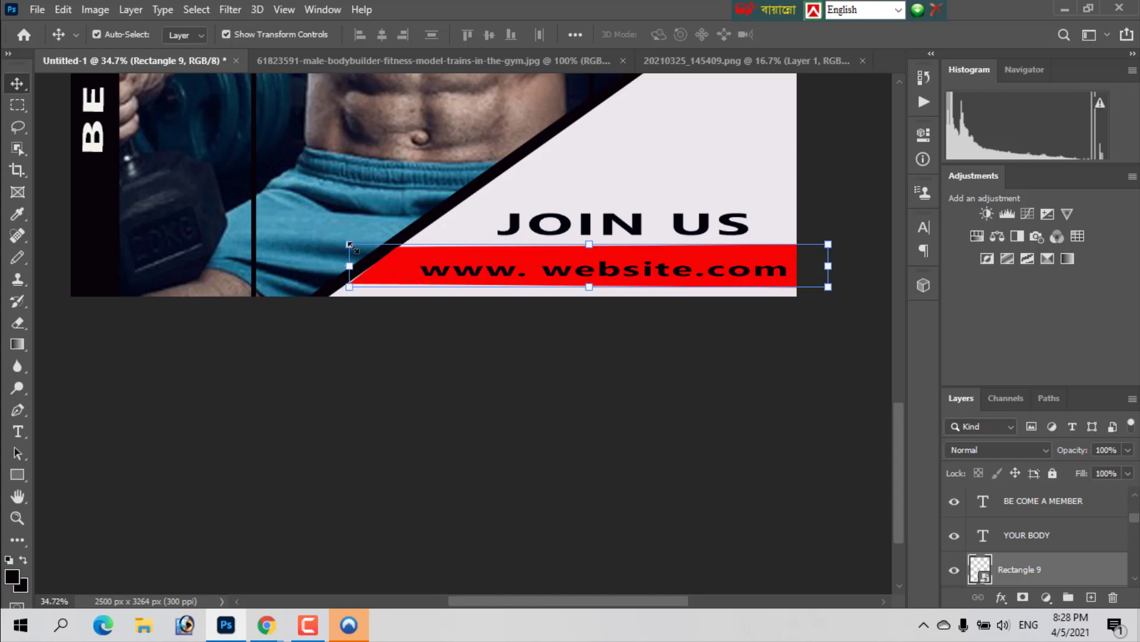
{"action": "right_click", "coordinate": [426, 262]}
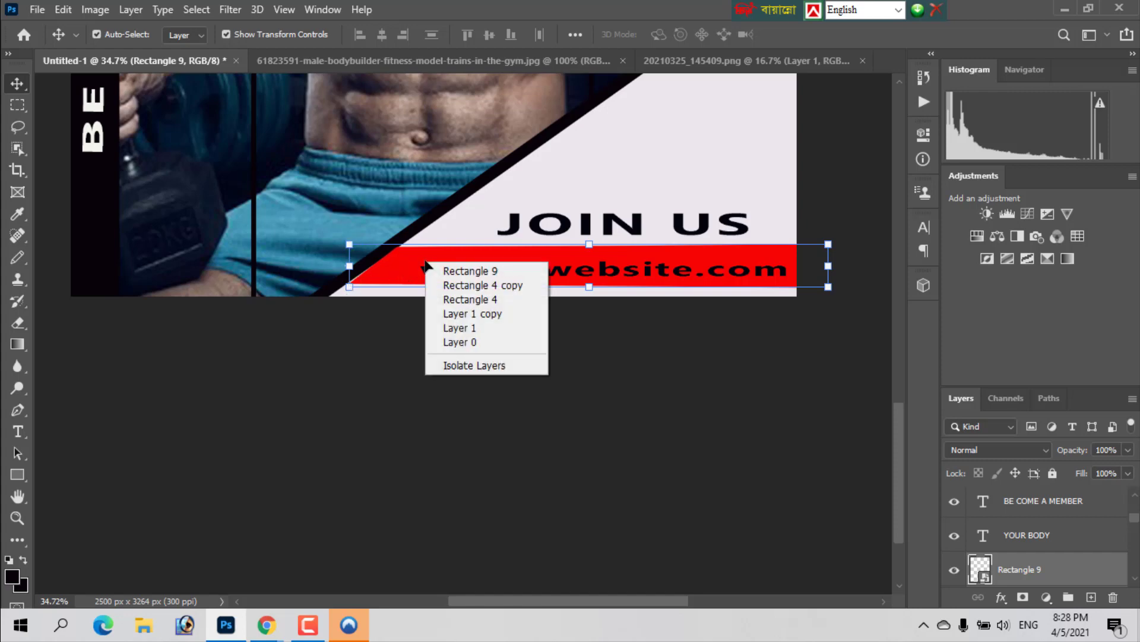
{"action": "left_click", "coordinate": [412, 263]}
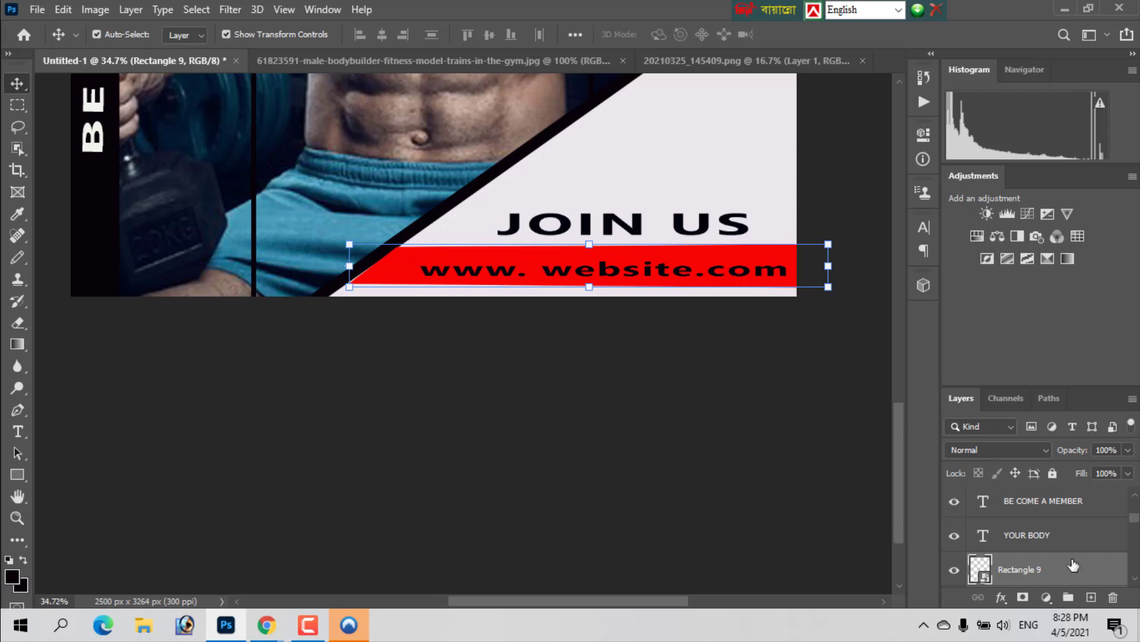
{"action": "right_click", "coordinate": [450, 265]}
{"action": "key", "text": "Escape"}
{"action": "right_click", "coordinate": [387, 266]}
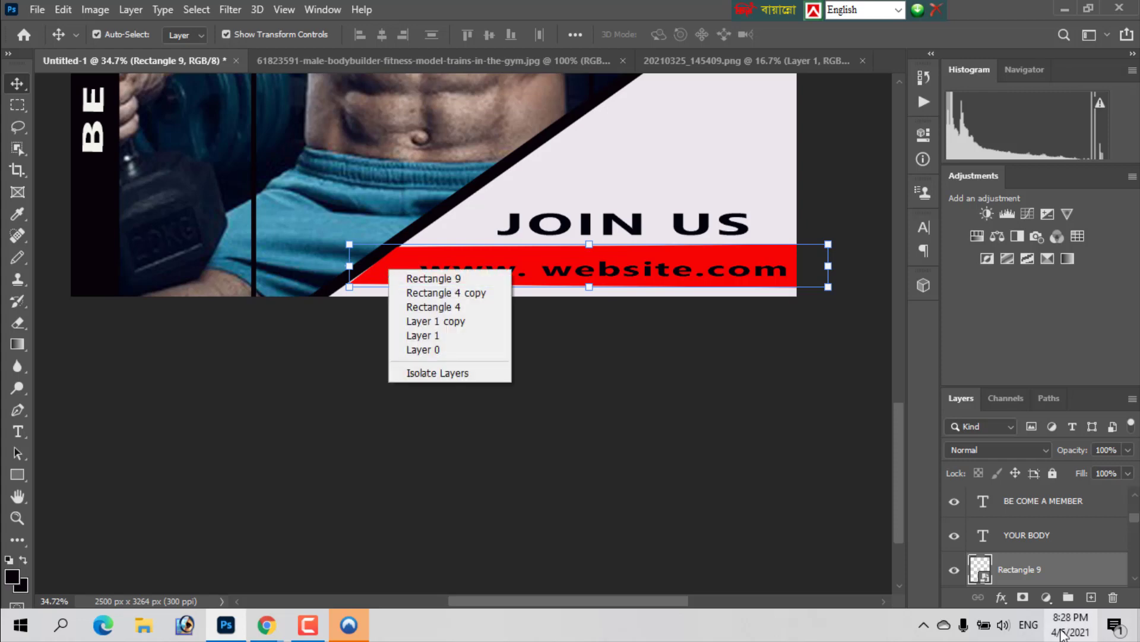
{"action": "key", "text": "Escape"}
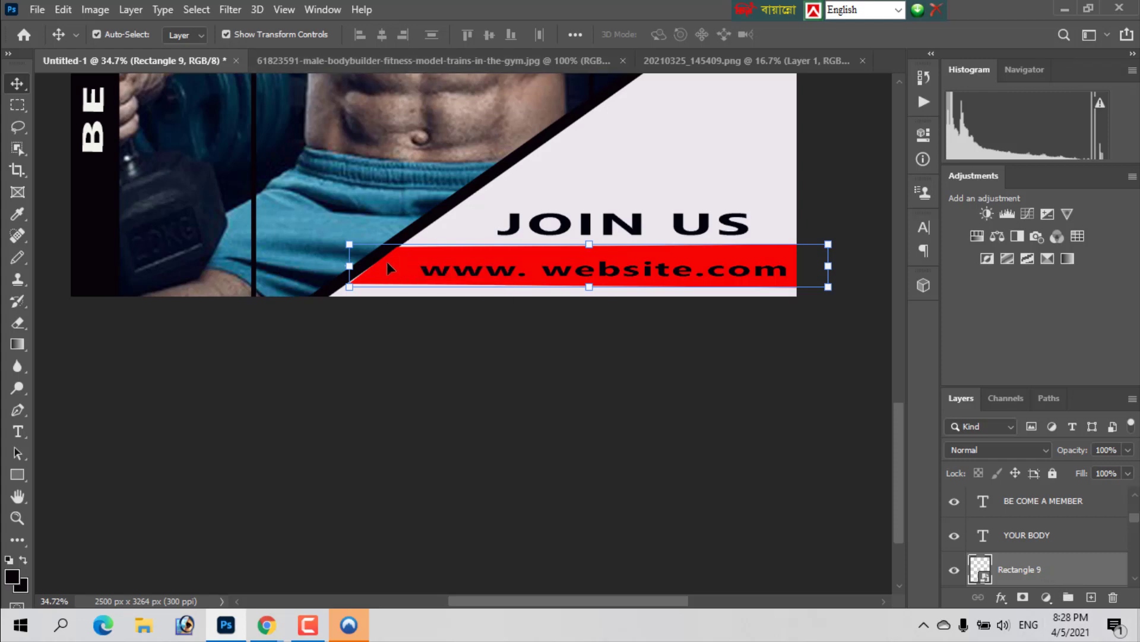
{"action": "right_click", "coordinate": [387, 262]}
{"action": "key", "text": "Escape"}
{"action": "scroll", "coordinate": [538, 426], "scroll_direction": "down", "scroll_amount": 2}
{"action": "scroll", "coordinate": [537, 424], "scroll_direction": "down", "scroll_amount": 2}
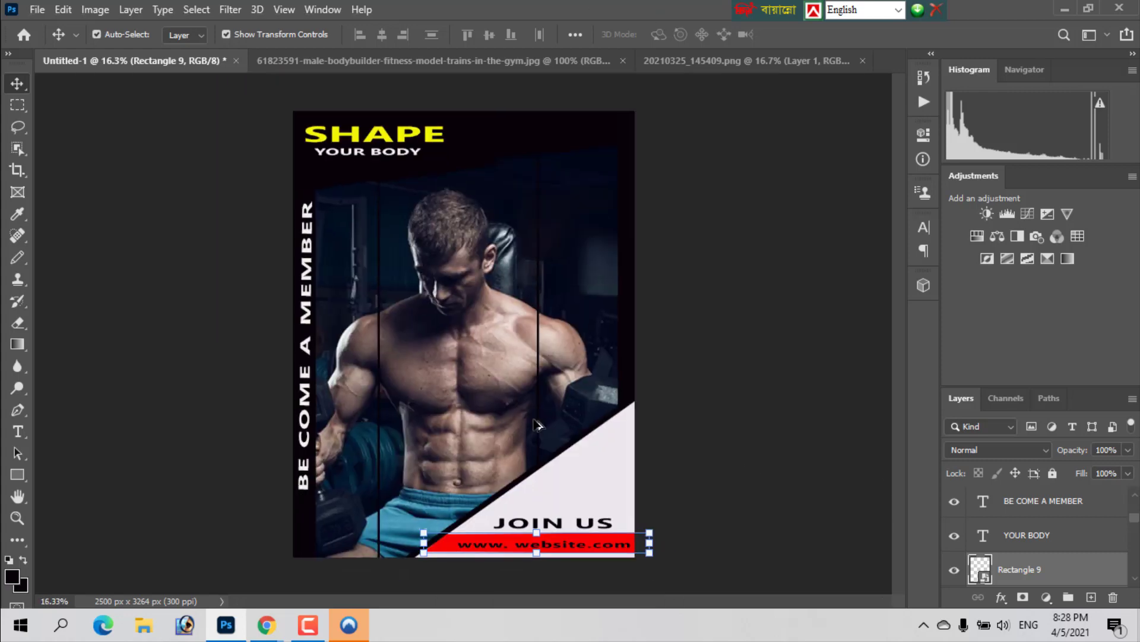
{"action": "left_click", "coordinate": [768, 330]}
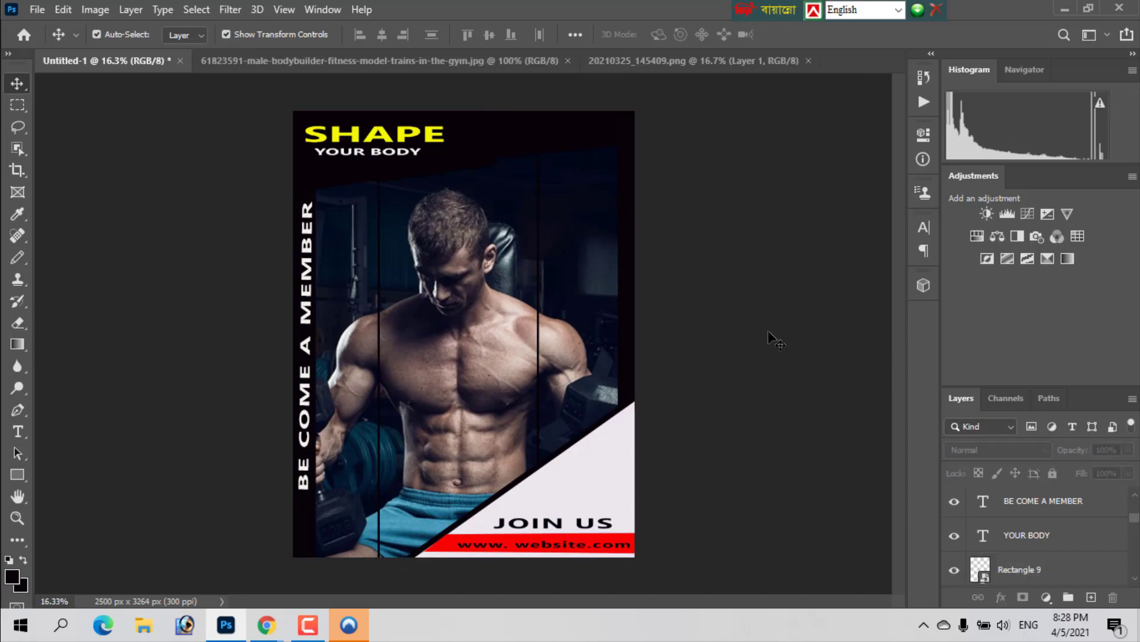